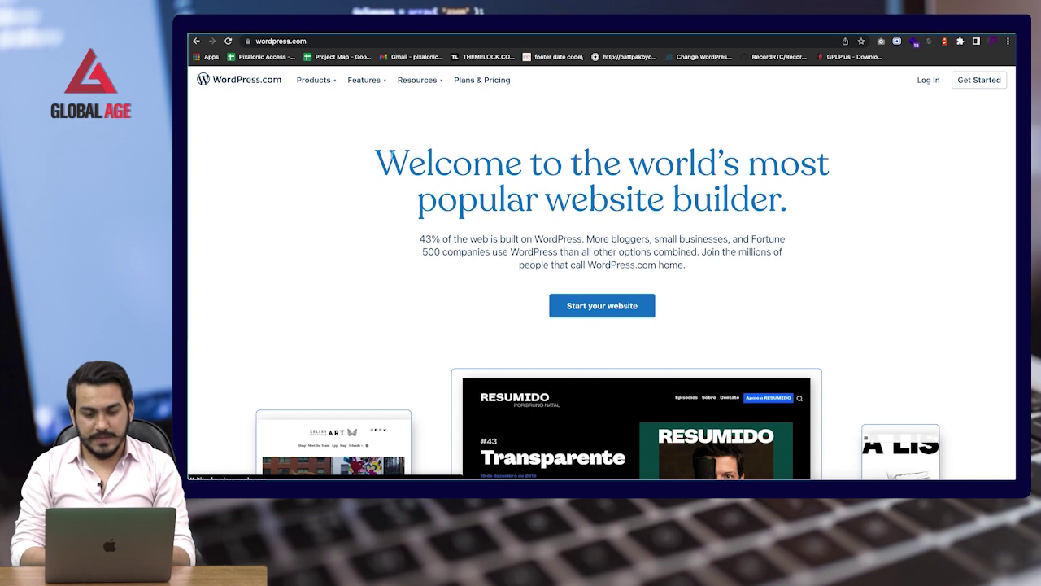
Use Get Started to reach WordPress.com's 'Let's get started' sign-up page (Step 1 of 3)
scroll(499, 189, "down", 1)
scroll(499, 189, "up", 1)
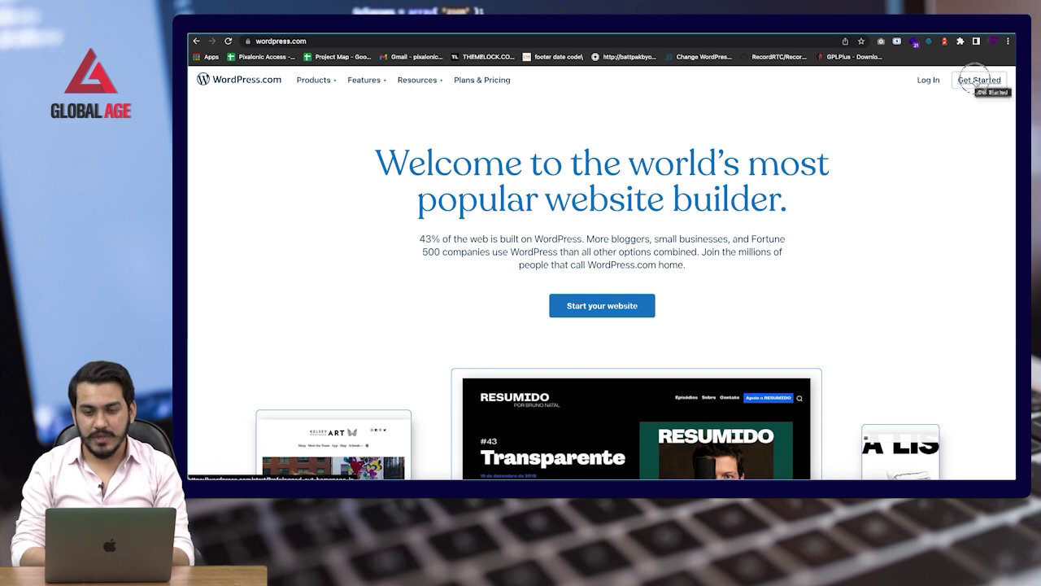
left_click(977, 82)
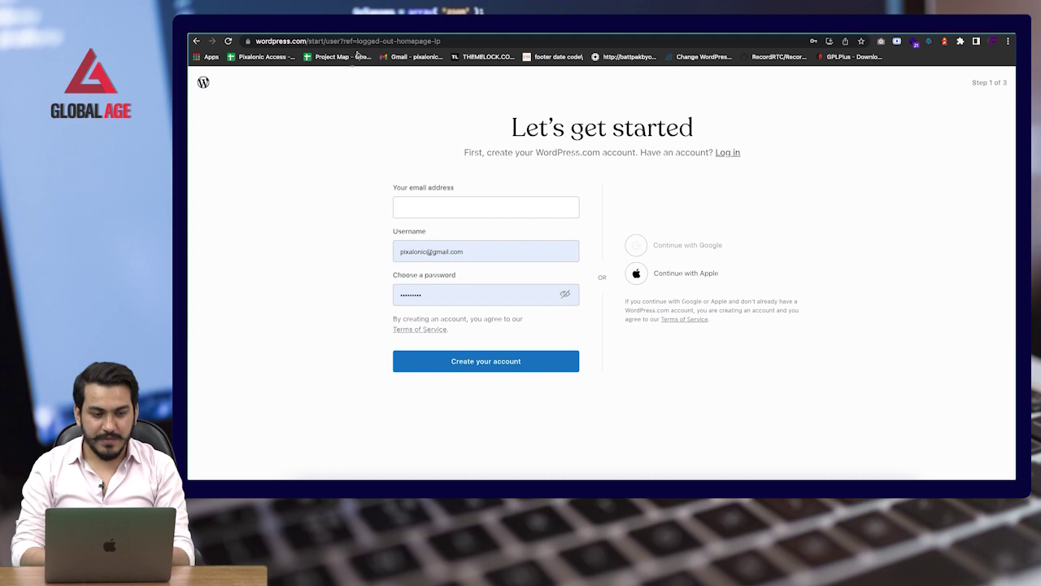
left_click(297, 41)
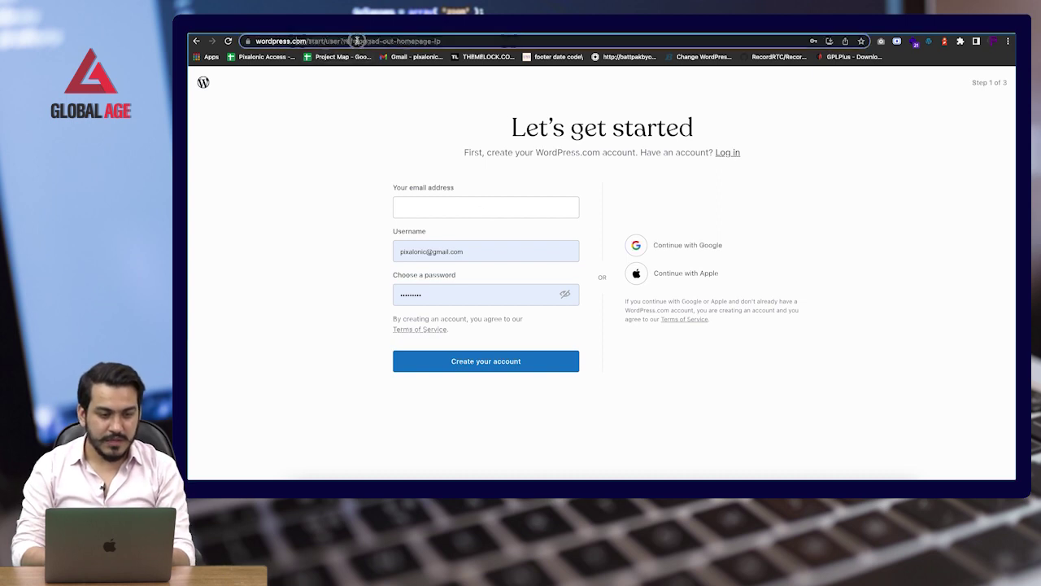
Load wordpress.org and go to its Get WordPress page
type("wordpress.org")
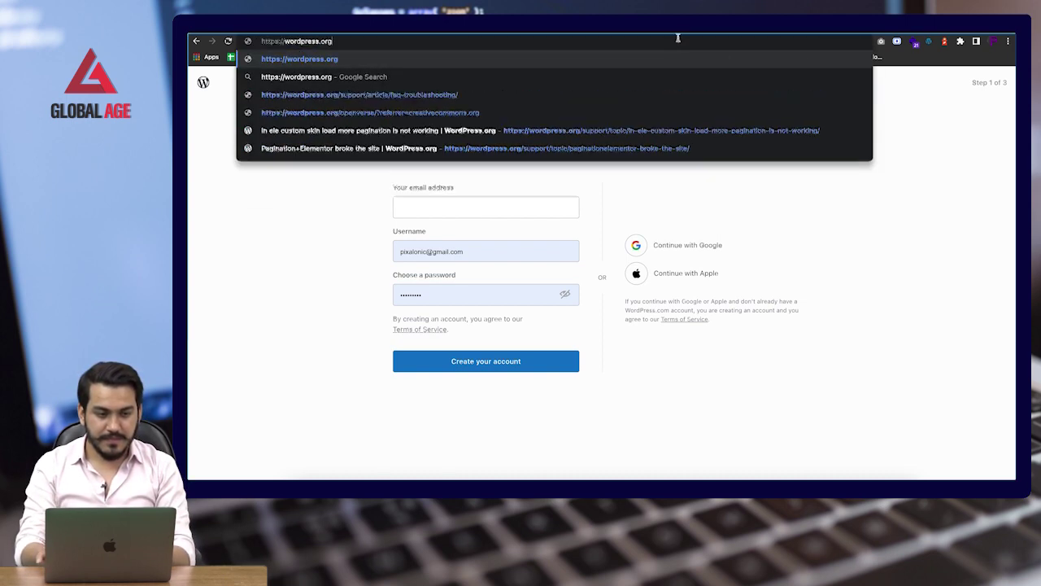
key("Return")
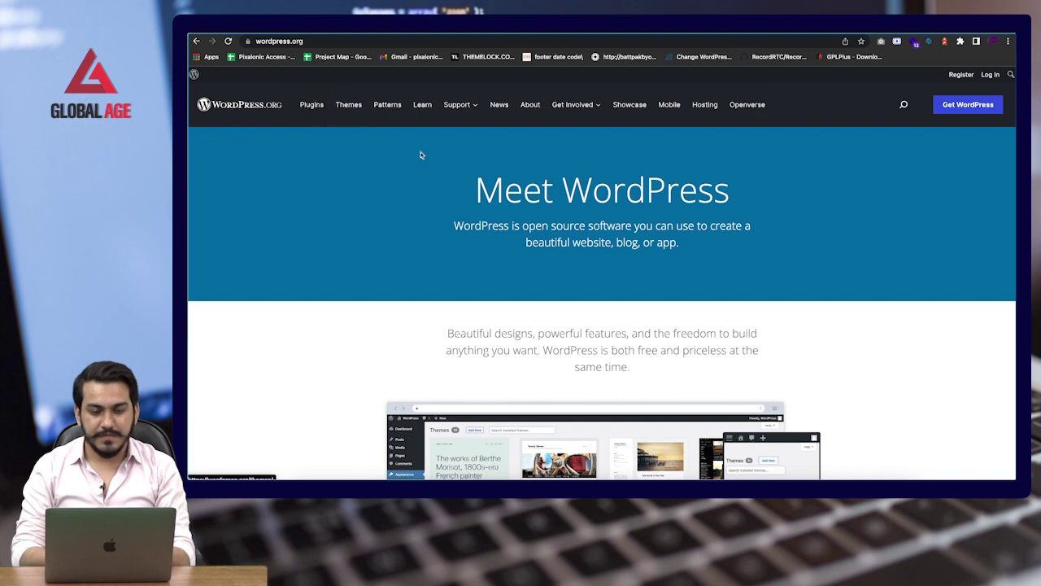
scroll(586, 166, "down", 5)
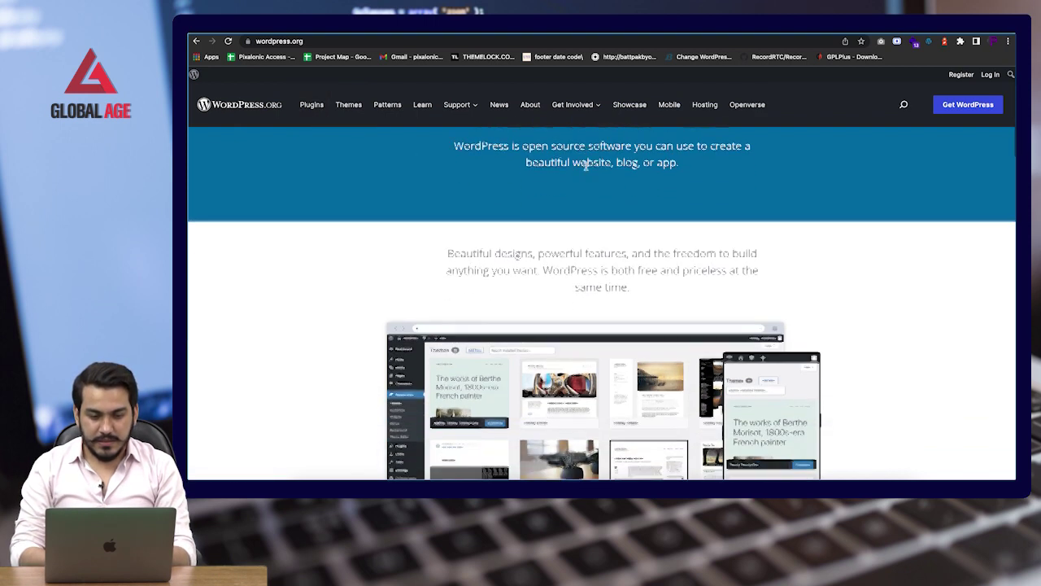
scroll(586, 168, "down", 8)
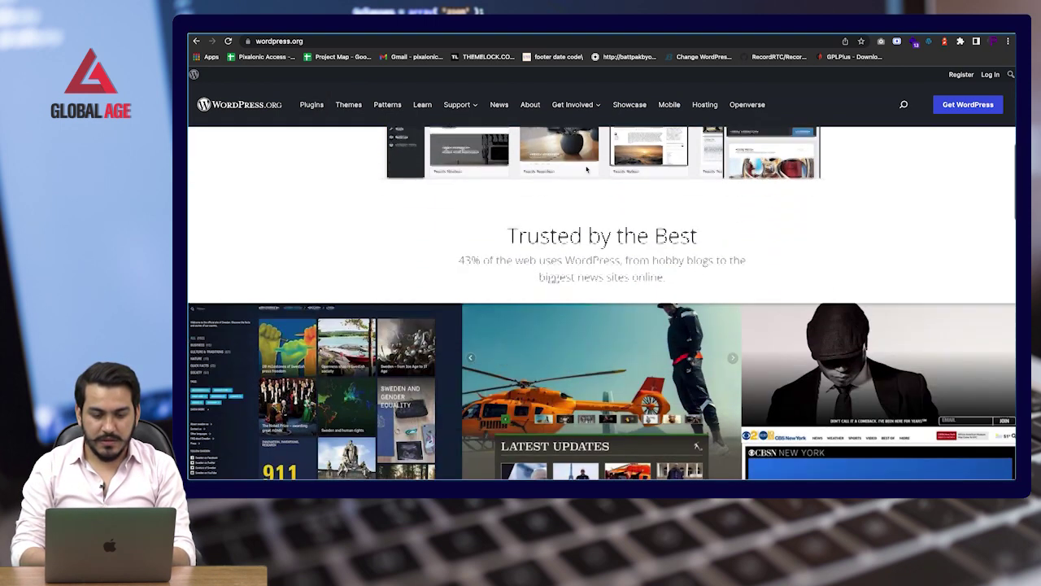
scroll(586, 168, "down", 10)
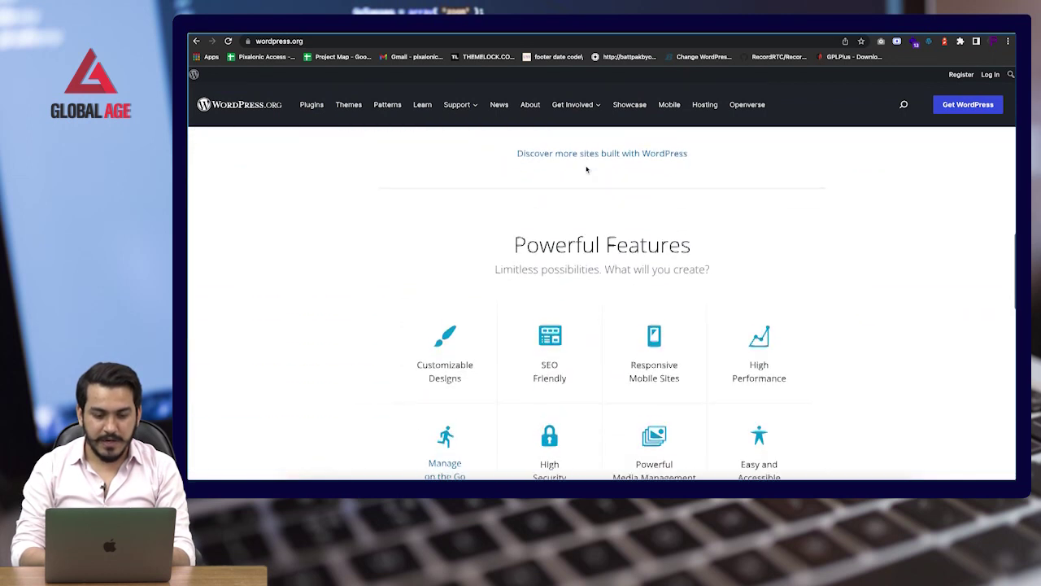
scroll(586, 169, "down", 3)
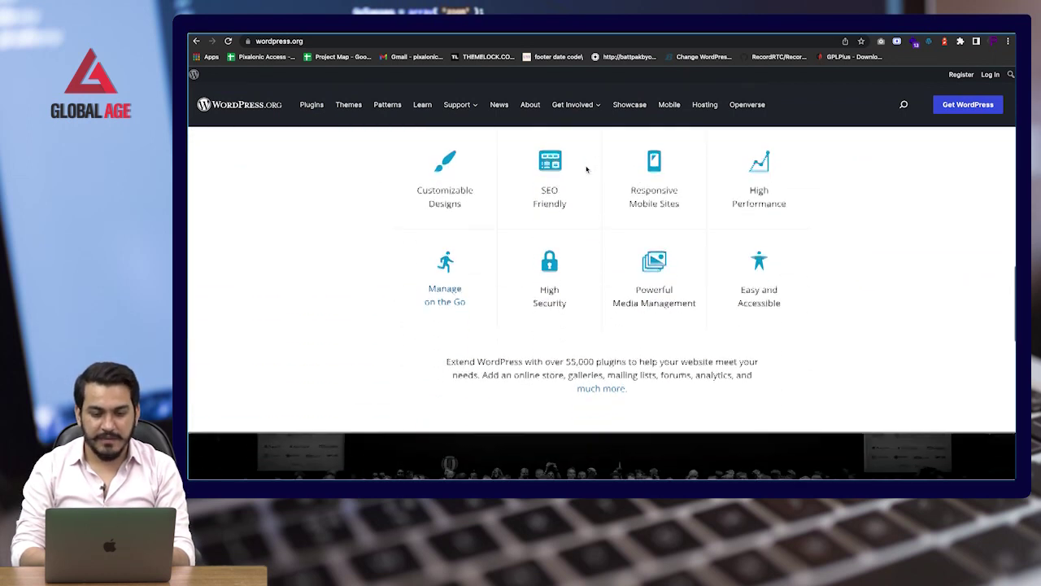
scroll(586, 168, "up", 3)
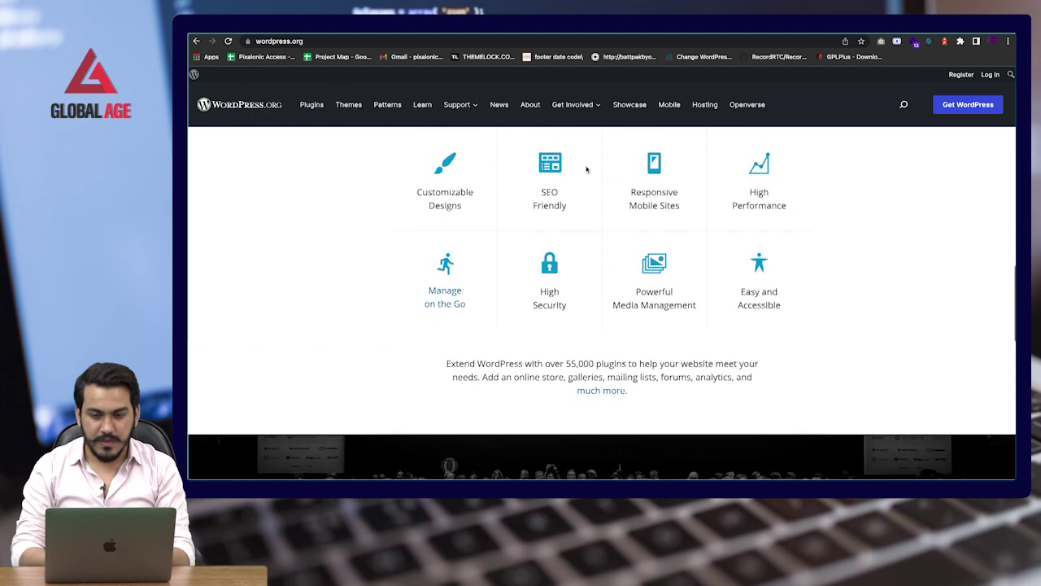
left_click(971, 107)
Download the WordPress 5.9.3 zip and dismiss the Hooray popup
scroll(641, 249, "down", 5)
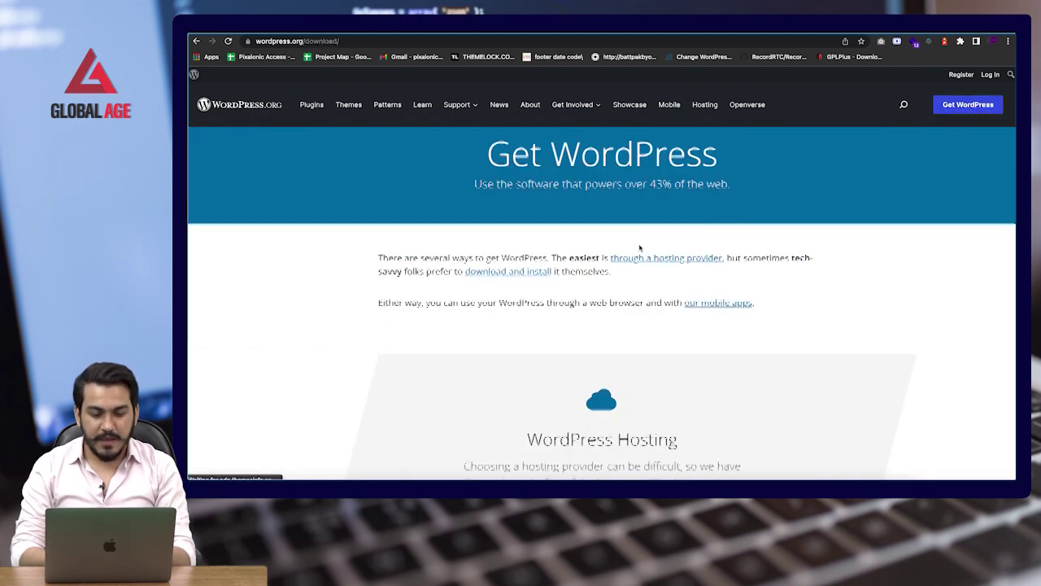
scroll(640, 248, "down", 5)
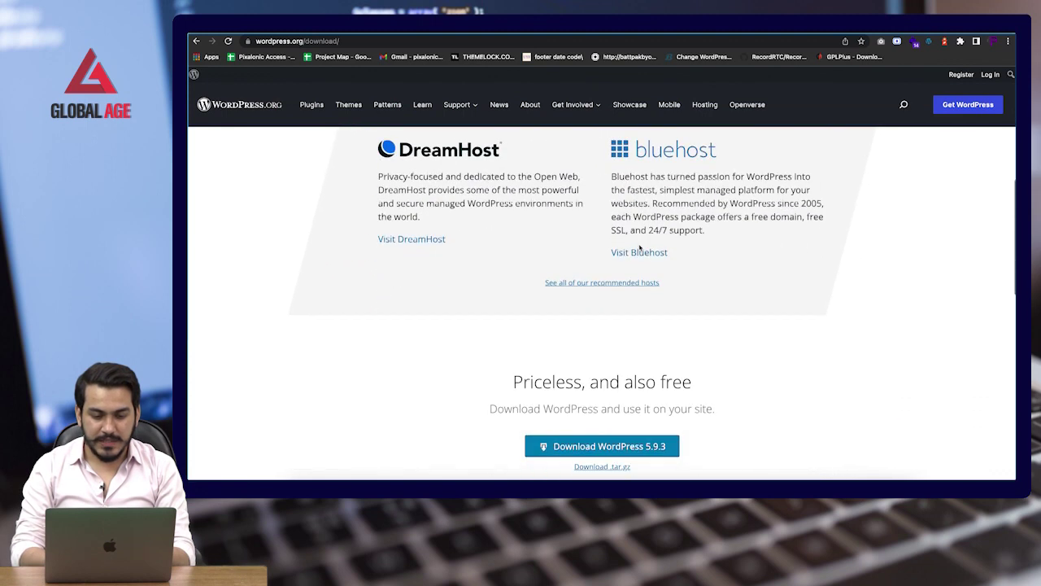
left_click_drag(514, 273, 696, 274)
left_click(695, 274)
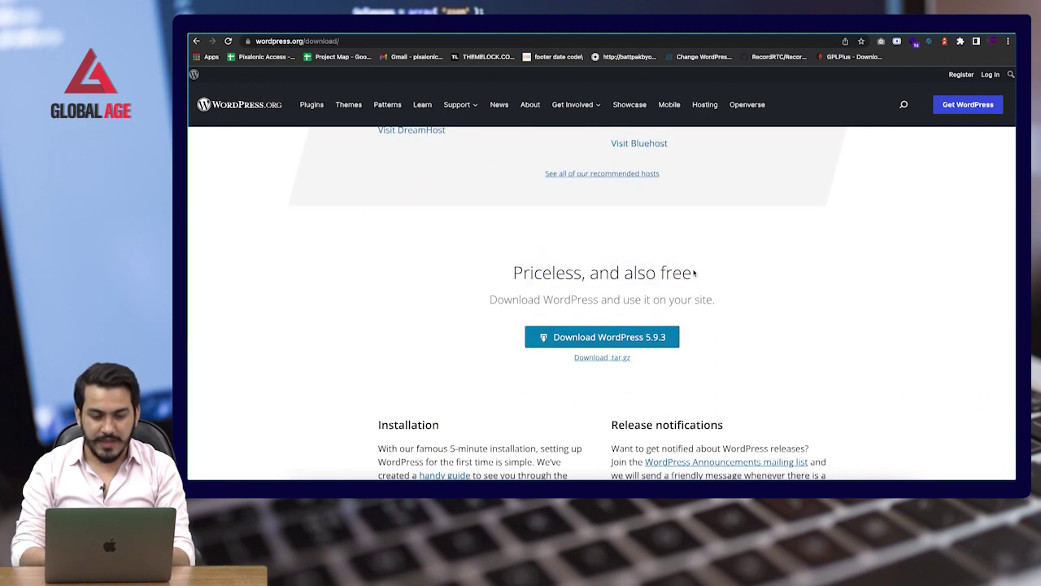
left_click(609, 337)
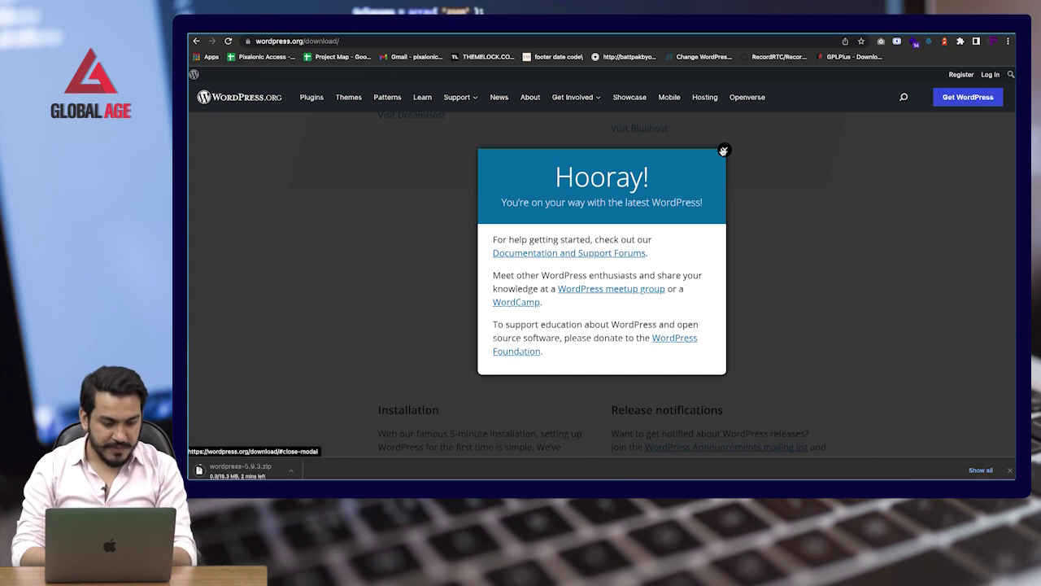
left_click(723, 151)
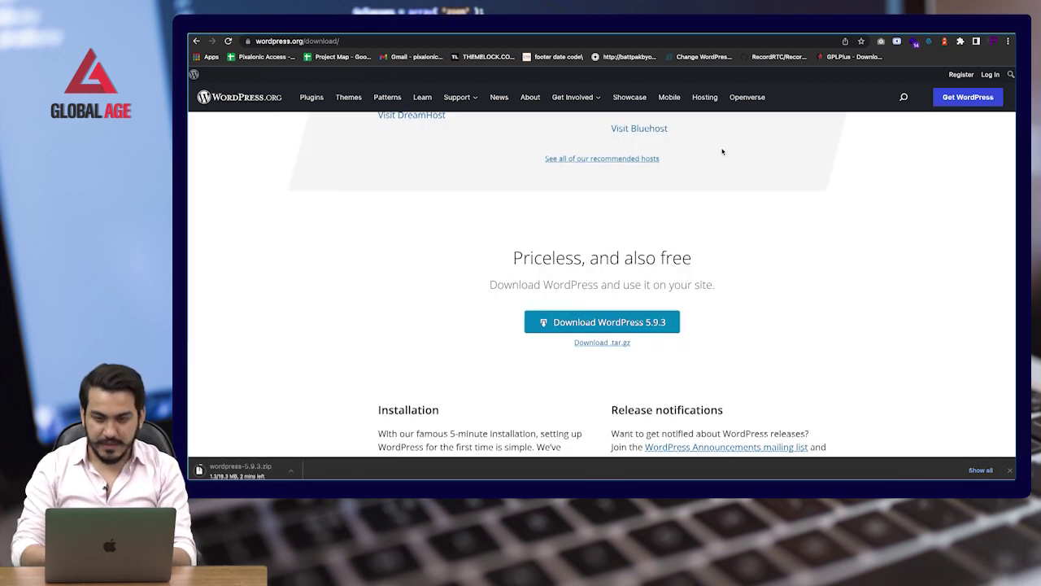
Run a system search for 'xampp', then clear the query
key("super+space")
type("xam")
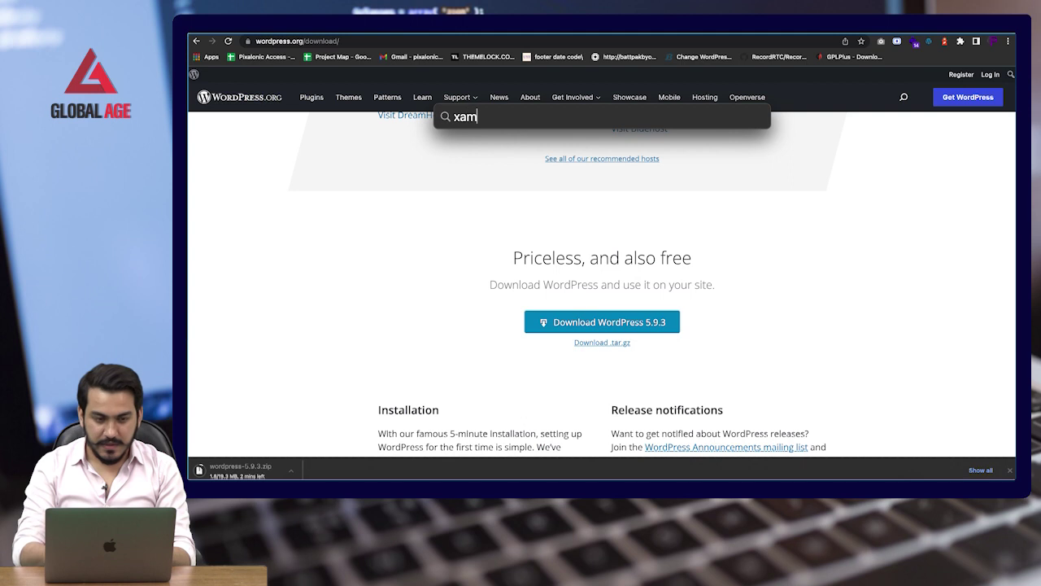
type("pp")
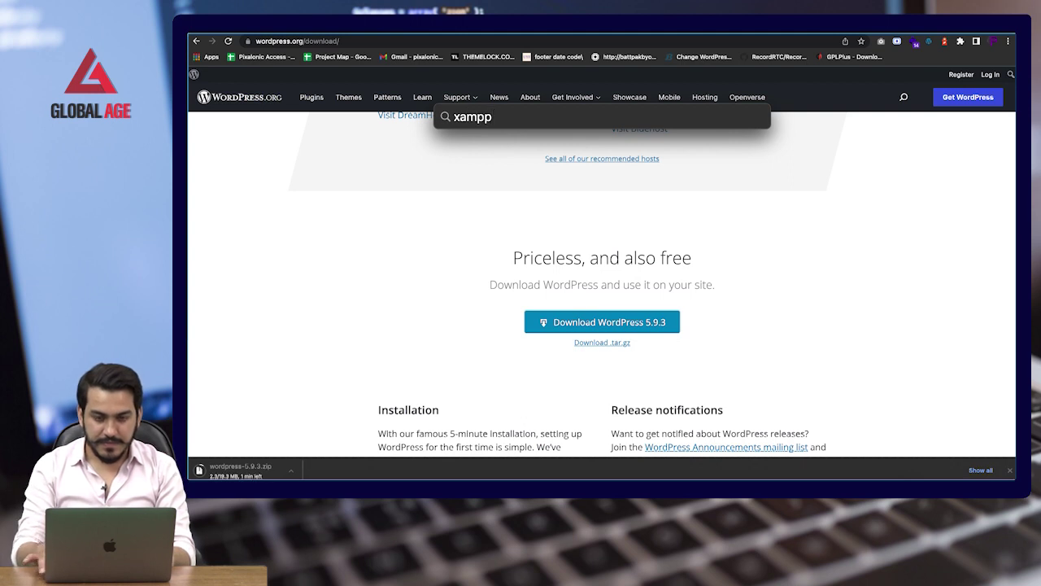
key("BackSpace")
key("BackSpace")
key("BackSpace")
key("BackSpace")
key("BackSpace")
Search Google for 'xampp' in a new tab, with Apache Friends' downloads page listed first
left_click(605, 173)
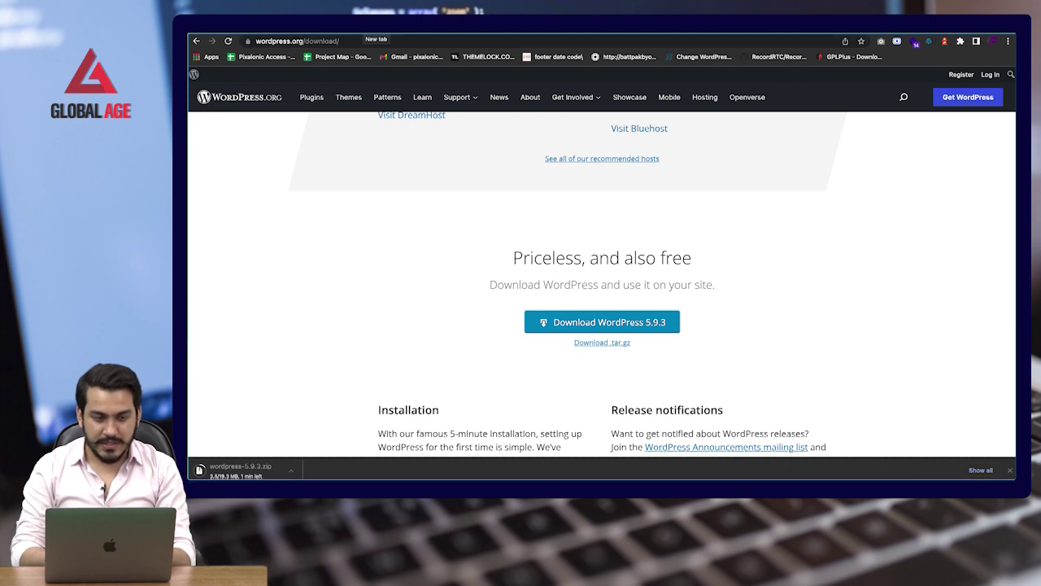
left_click(365, 28)
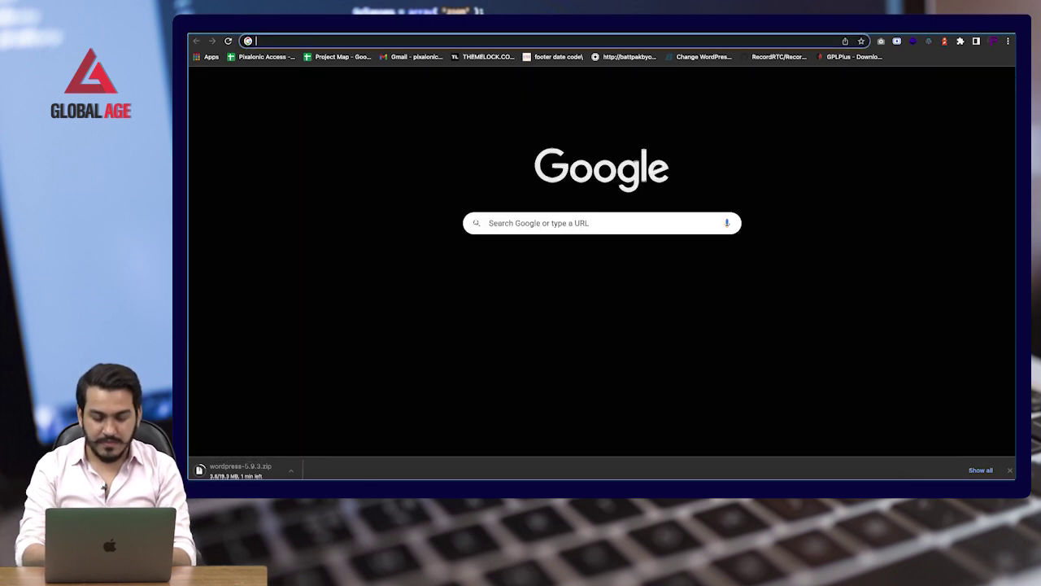
type("xampp")
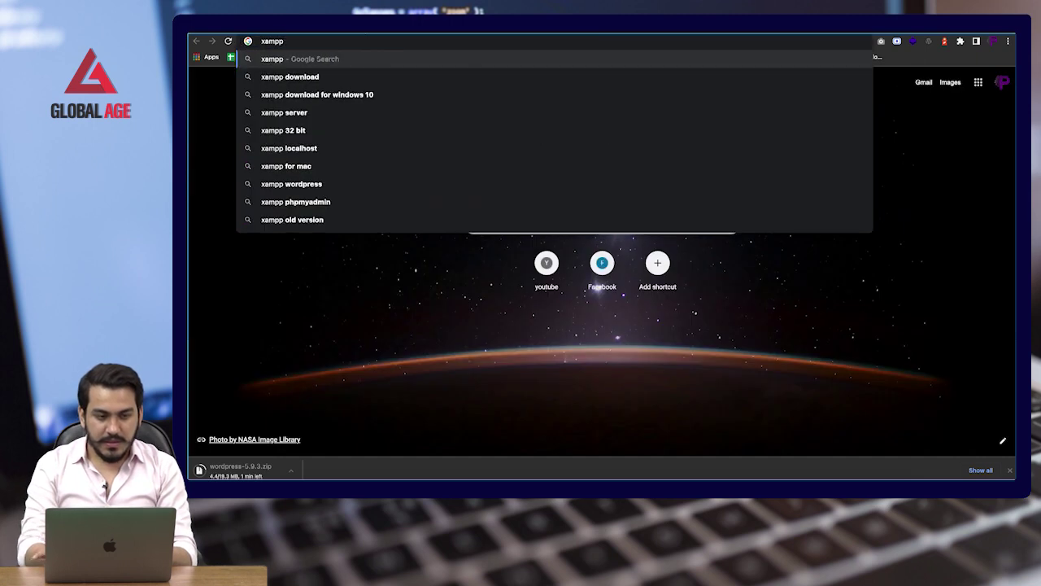
key("Return")
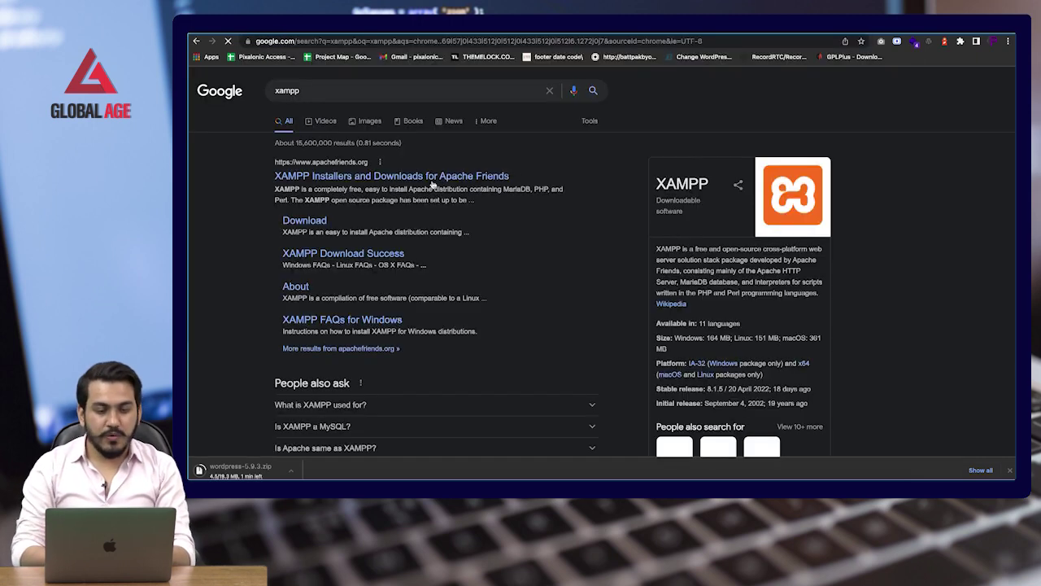
left_click(467, 181)
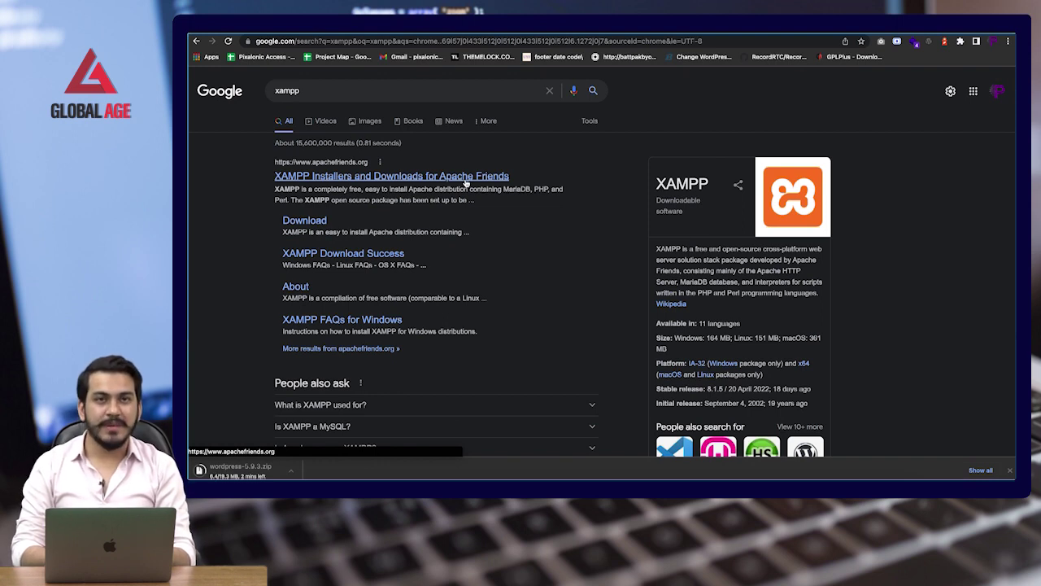
Download the XAMPP for OS X installer from apachefriends.org and return to the XAMPP home page
left_click(466, 182)
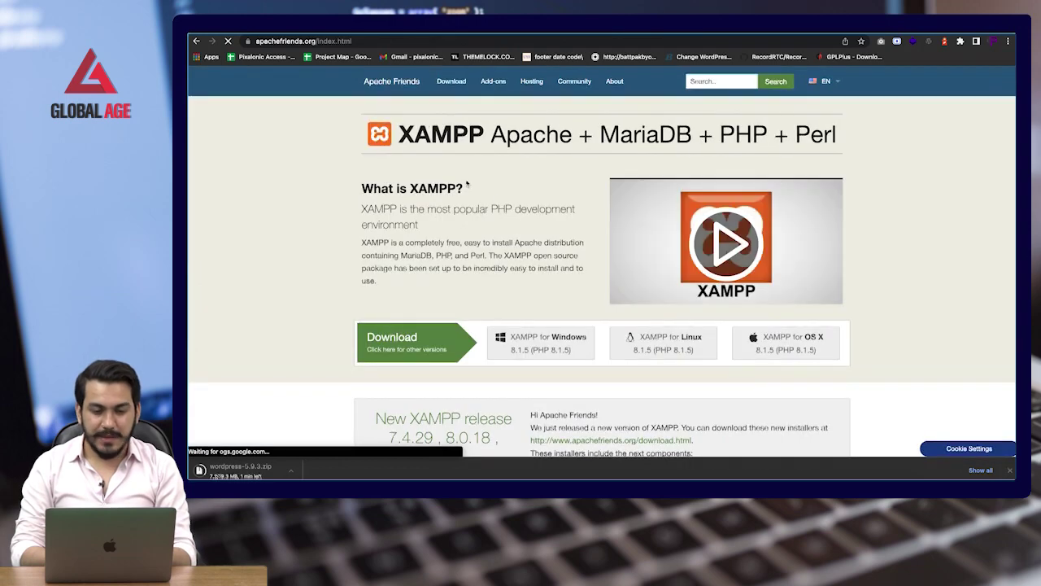
scroll(526, 221, "down", 1)
scroll(525, 222, "down", 5)
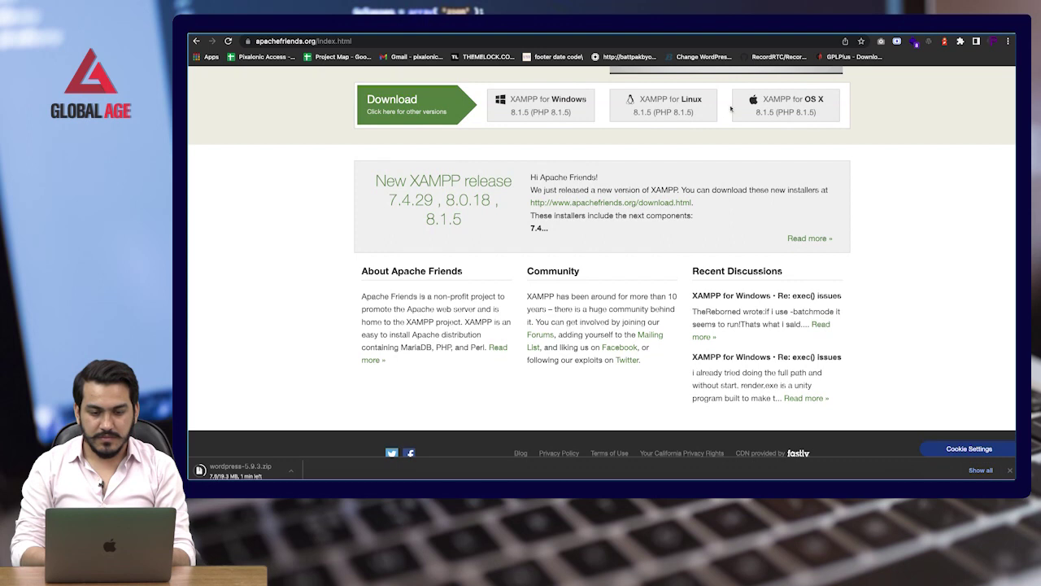
left_click(786, 103)
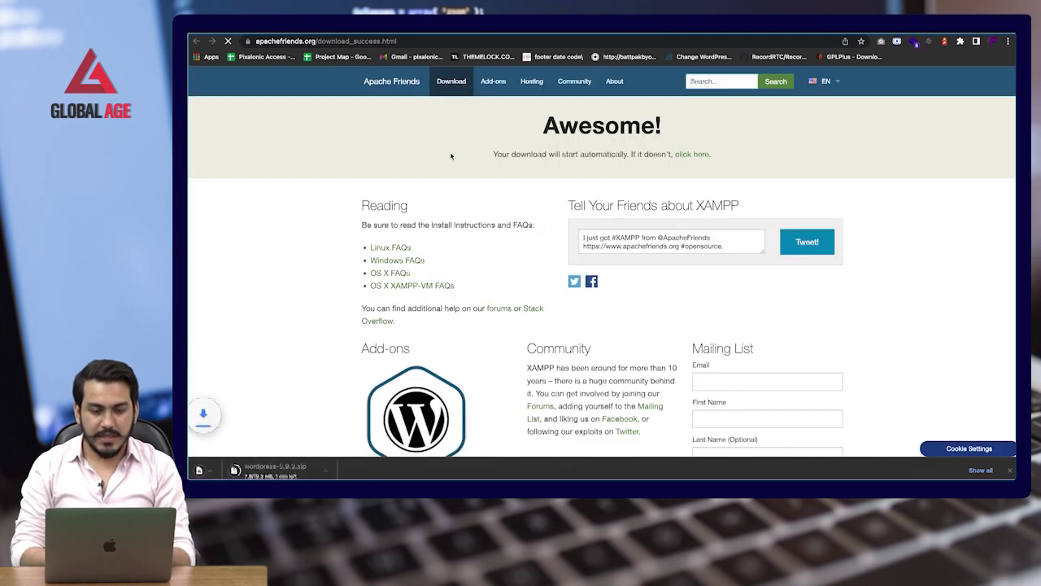
scroll(570, 215, "down", 2)
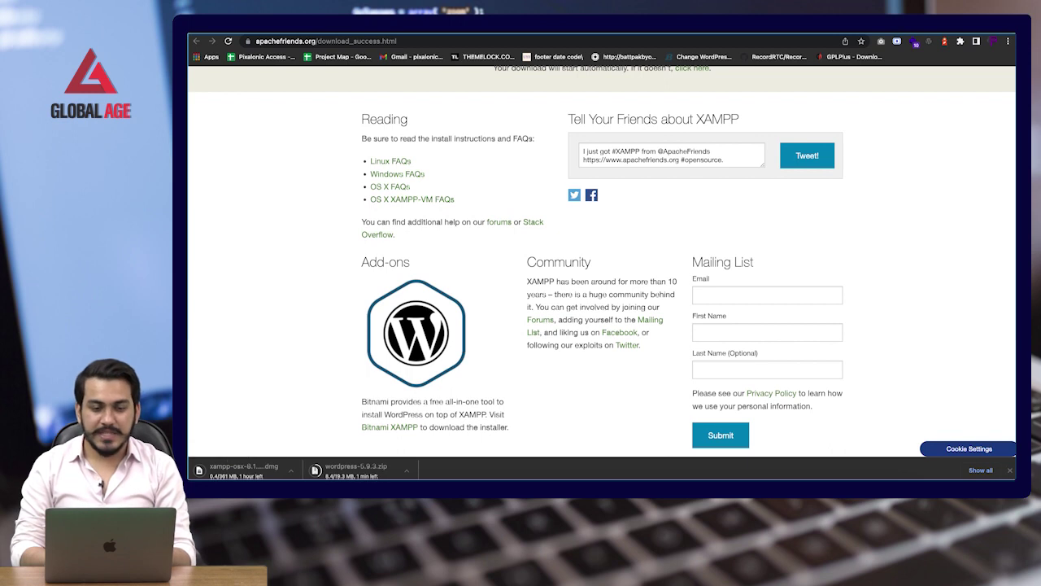
left_click(576, 33)
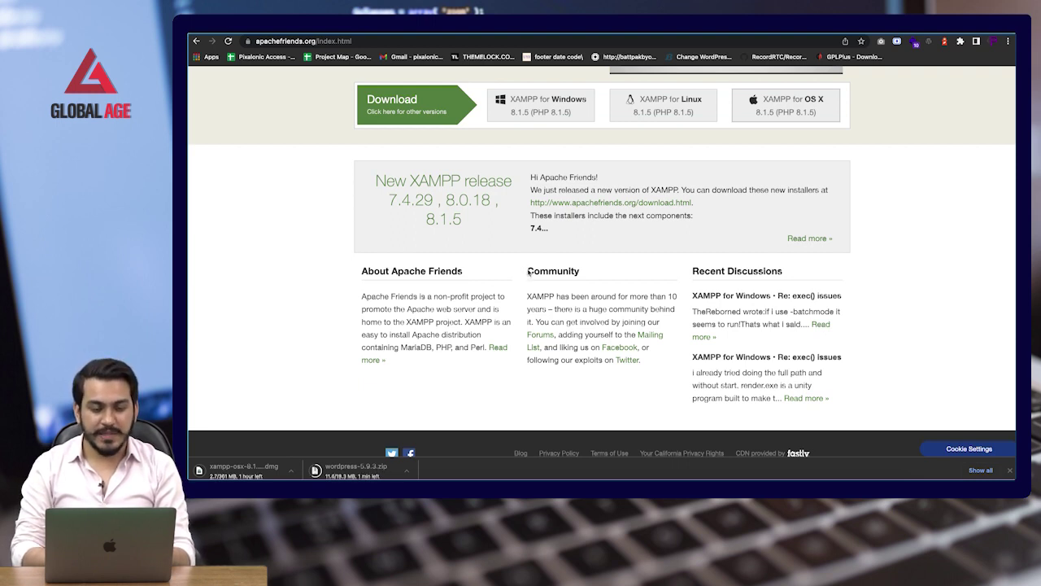
left_click_drag(529, 272, 654, 361)
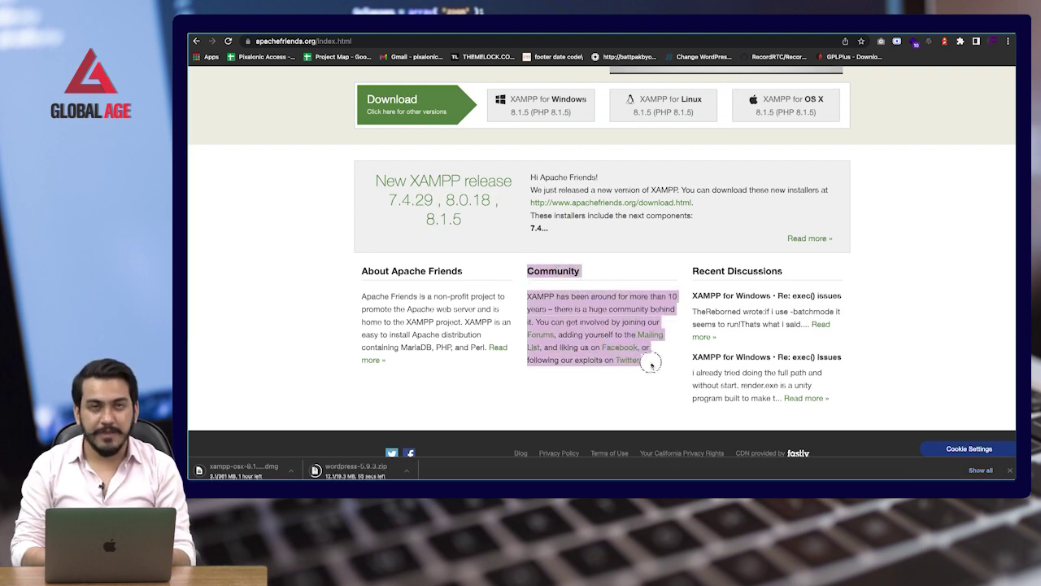
left_click(650, 363)
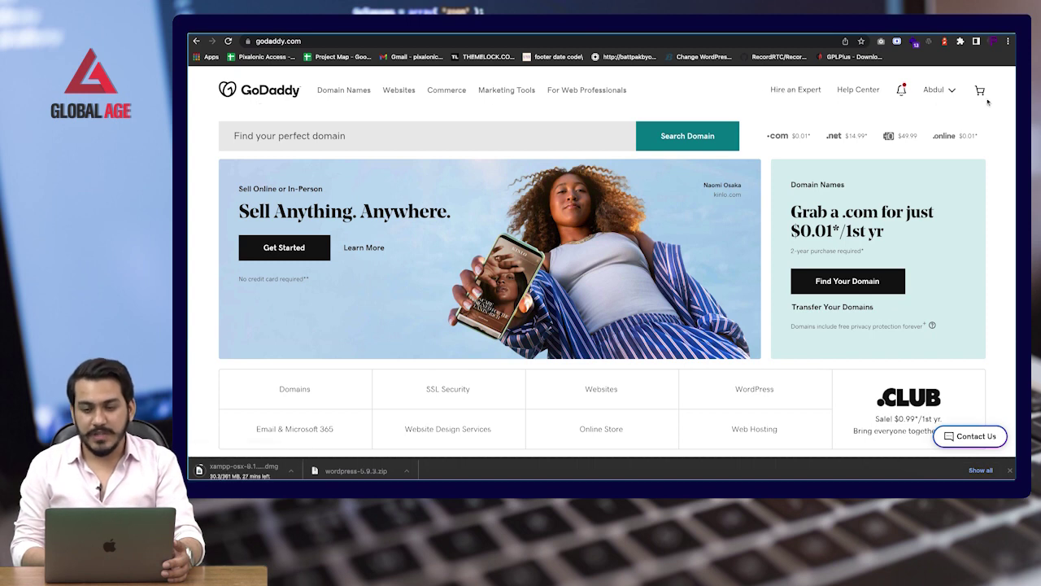
Go to My Products in the GoDaddy account and pause the XAMPP download
left_click(949, 92)
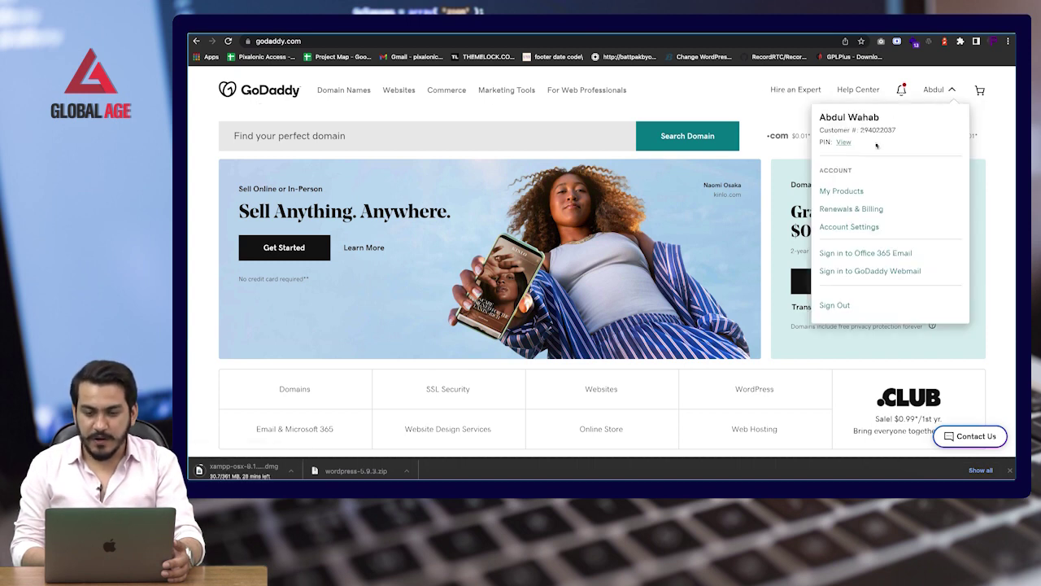
left_click(843, 196)
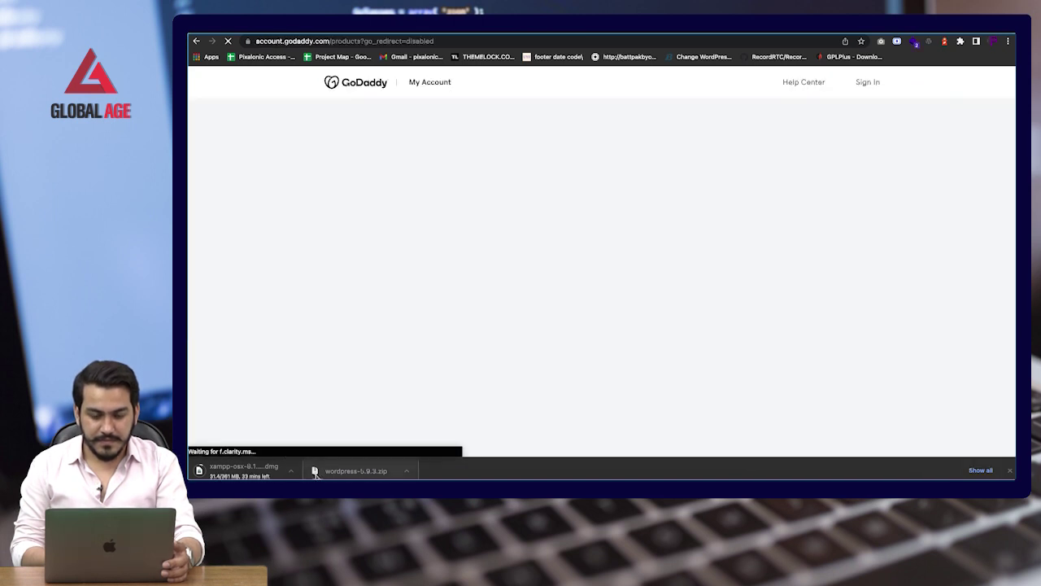
left_click(291, 470)
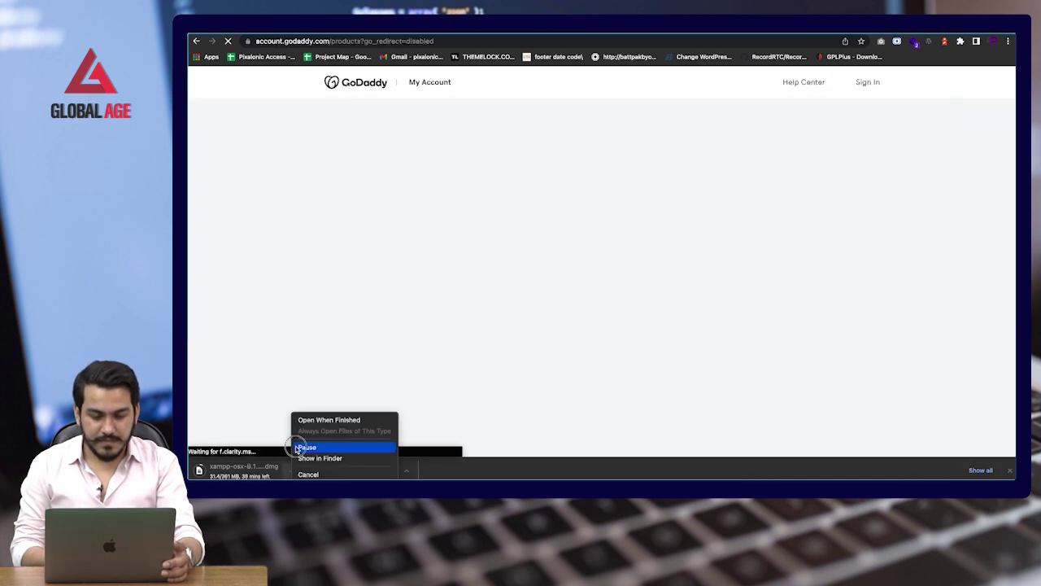
left_click(307, 447)
left_click(1010, 470)
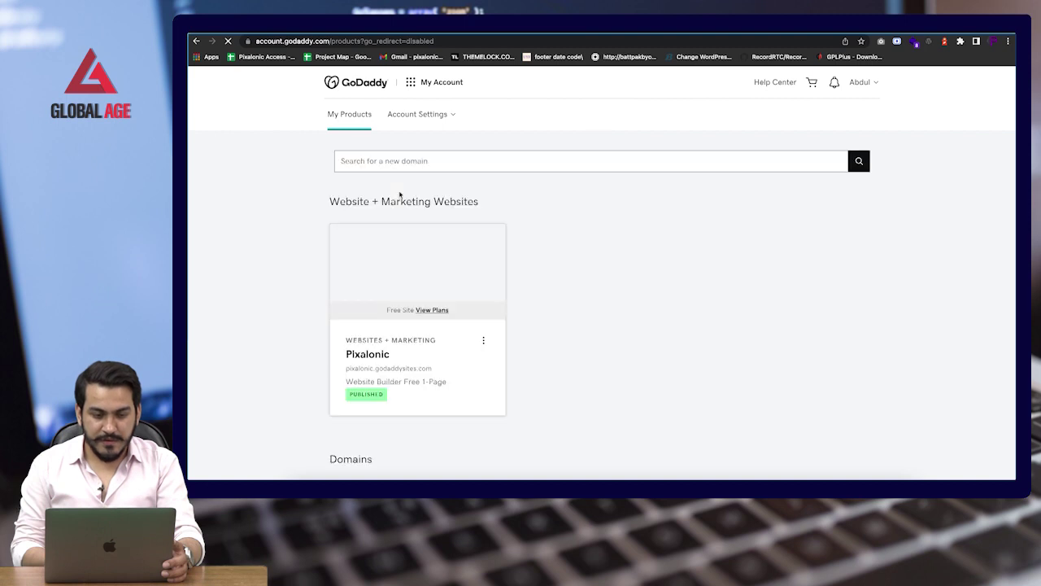
Scroll through the products list to the pixalonic.com hosting dashboard
scroll(313, 286, "down", 5)
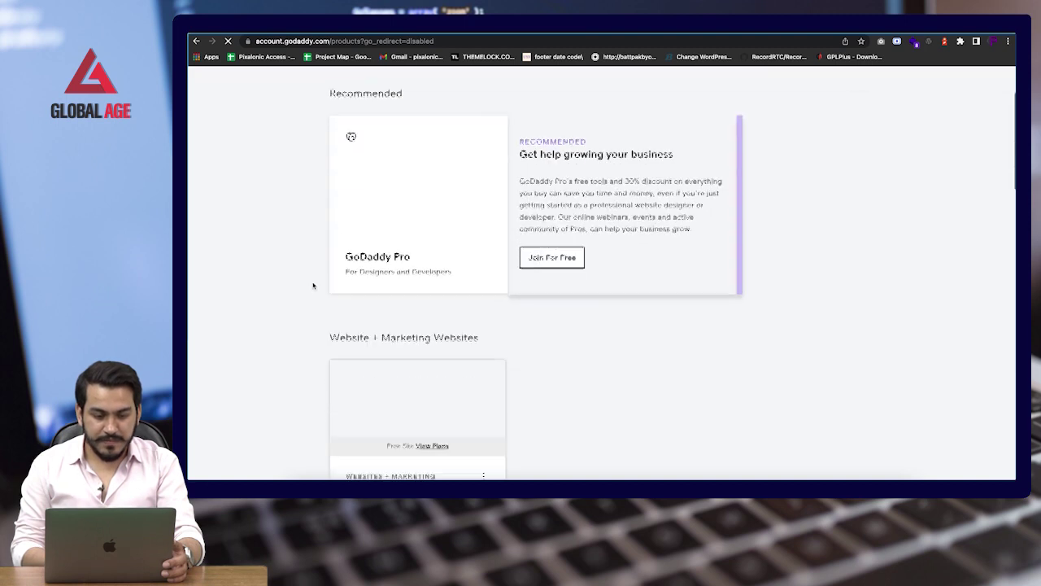
scroll(313, 286, "down", 4)
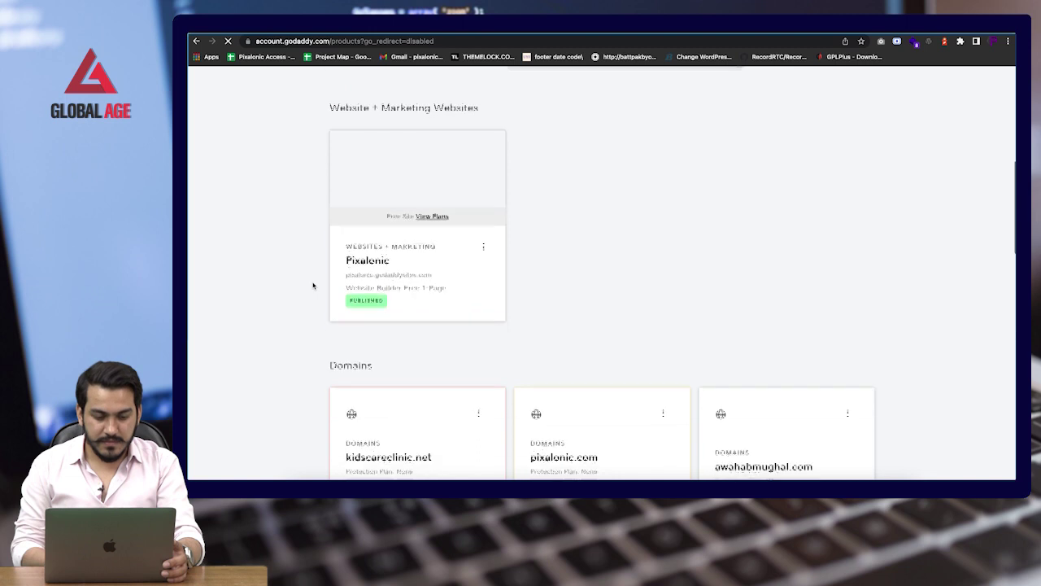
scroll(313, 285, "down", 5)
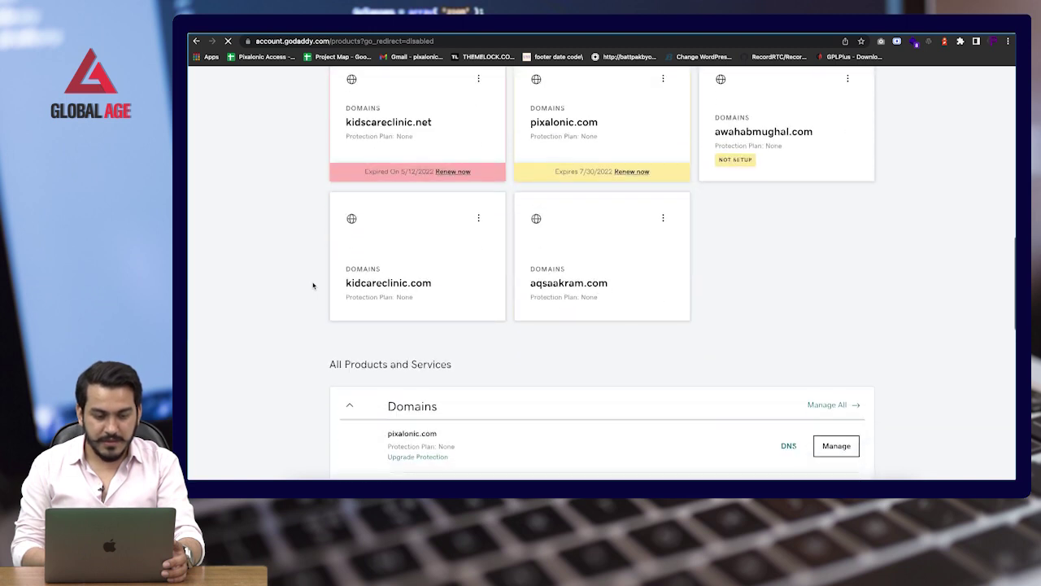
scroll(312, 285, "down", 6)
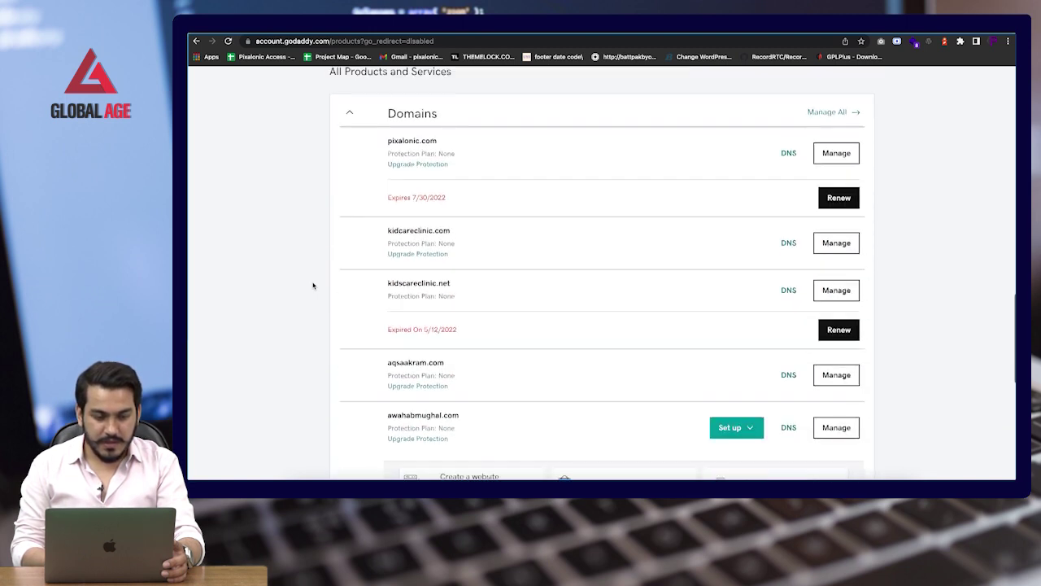
scroll(312, 286, "down", 2)
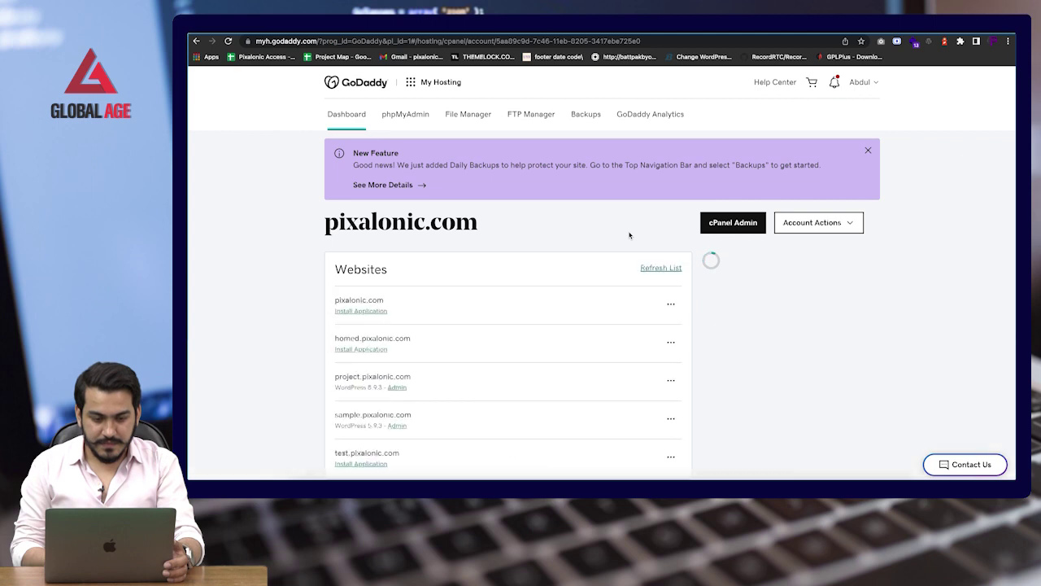
Check the Server and Account details of the pixalonic.com hosting, then launch cPanel Admin
scroll(629, 235, "down", 1)
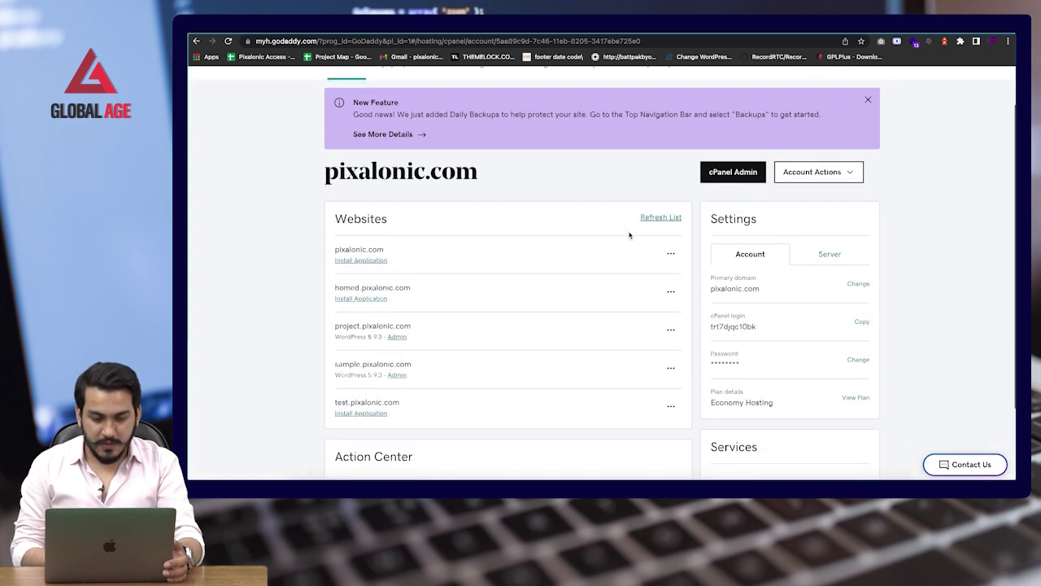
scroll(629, 235, "down", 1)
left_click(812, 225)
left_click(763, 226)
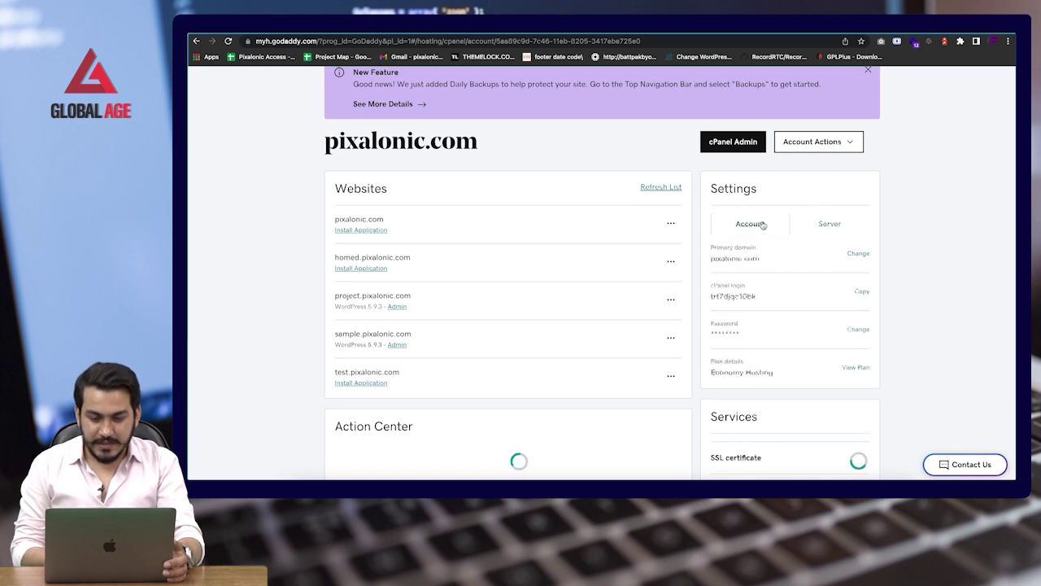
scroll(762, 225, "down", 2)
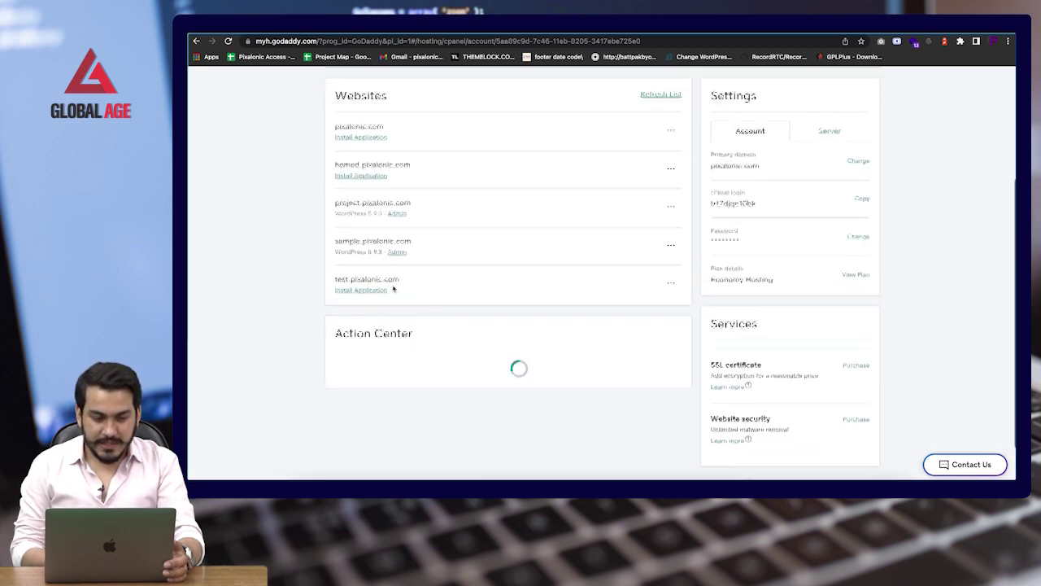
scroll(395, 289, "up", 1)
scroll(395, 289, "up", 2)
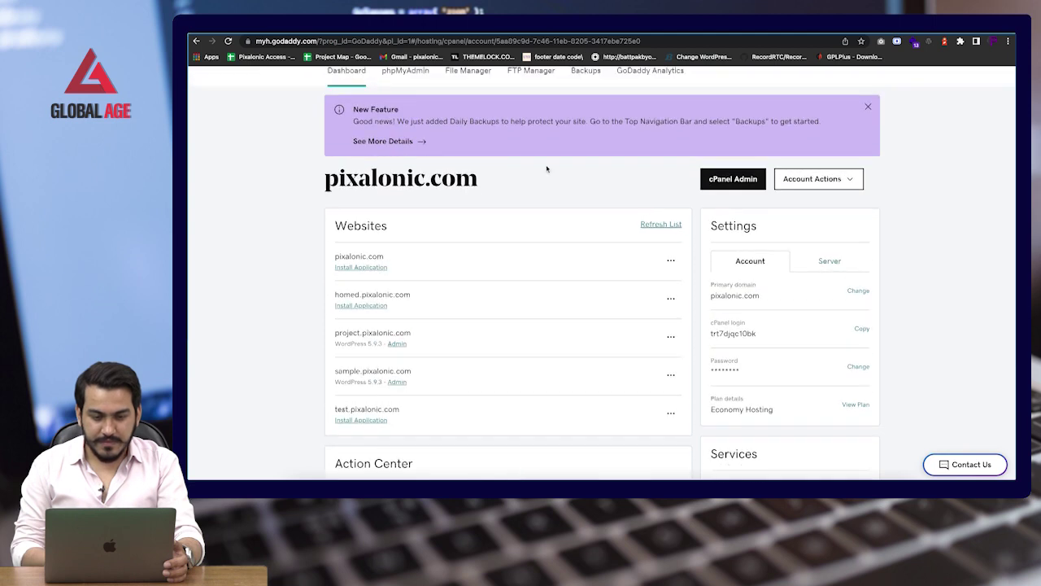
scroll(547, 169, "up", 1)
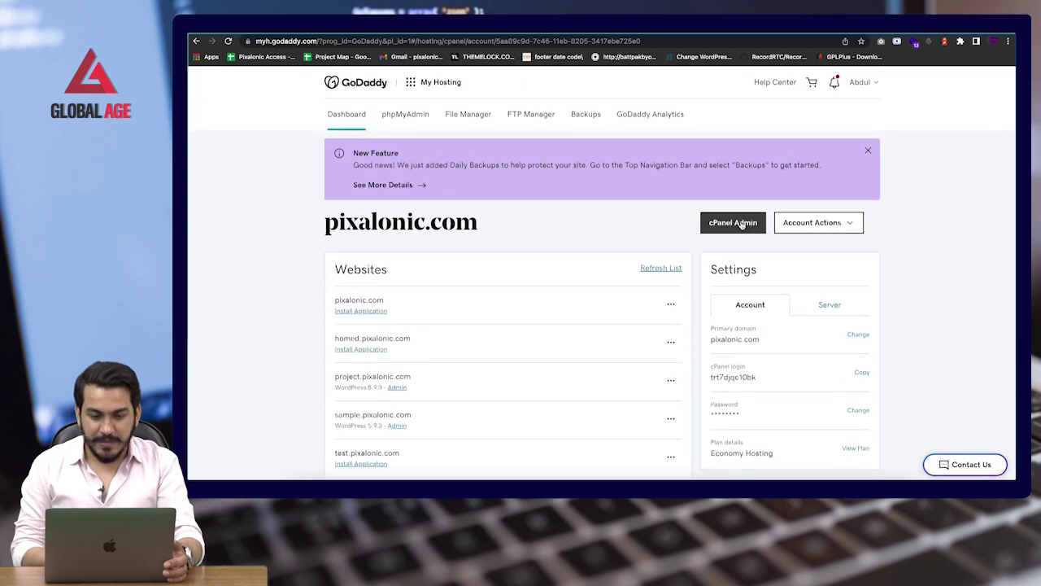
left_click(741, 224)
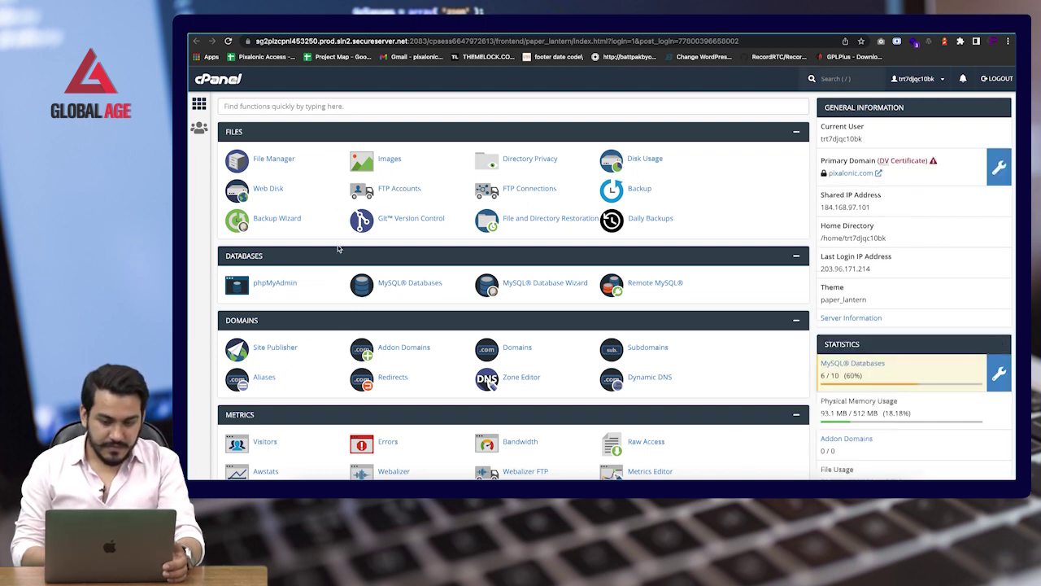
Launch the Installatron WordPress installer from cPanel's Featured Applications
scroll(339, 249, "down", 1)
scroll(339, 249, "down", 5)
scroll(338, 244, "down", 4)
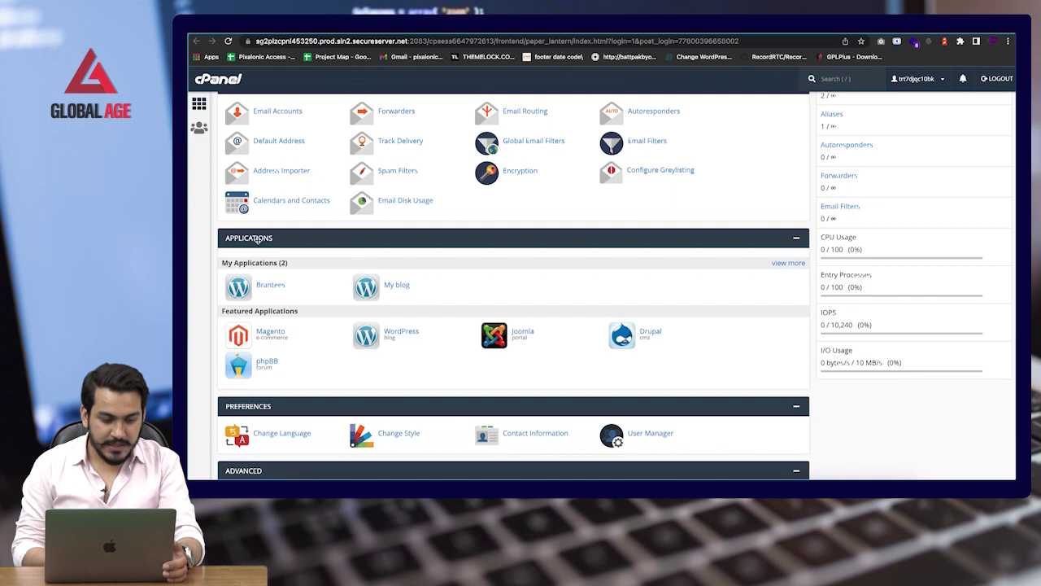
left_click(403, 335)
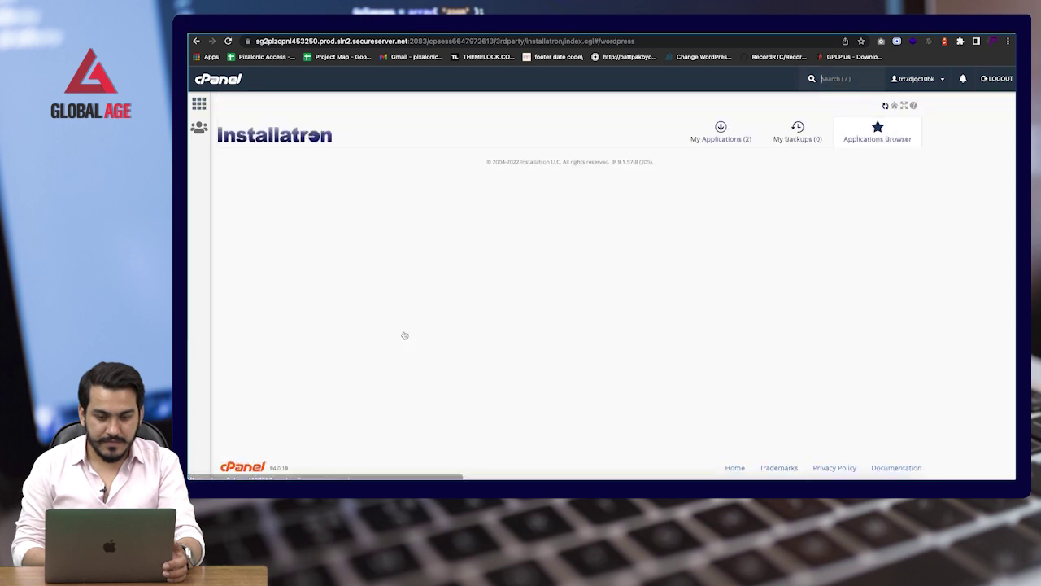
Return to the cPanel home page and go to Subdomains
scroll(404, 335, "down", 1)
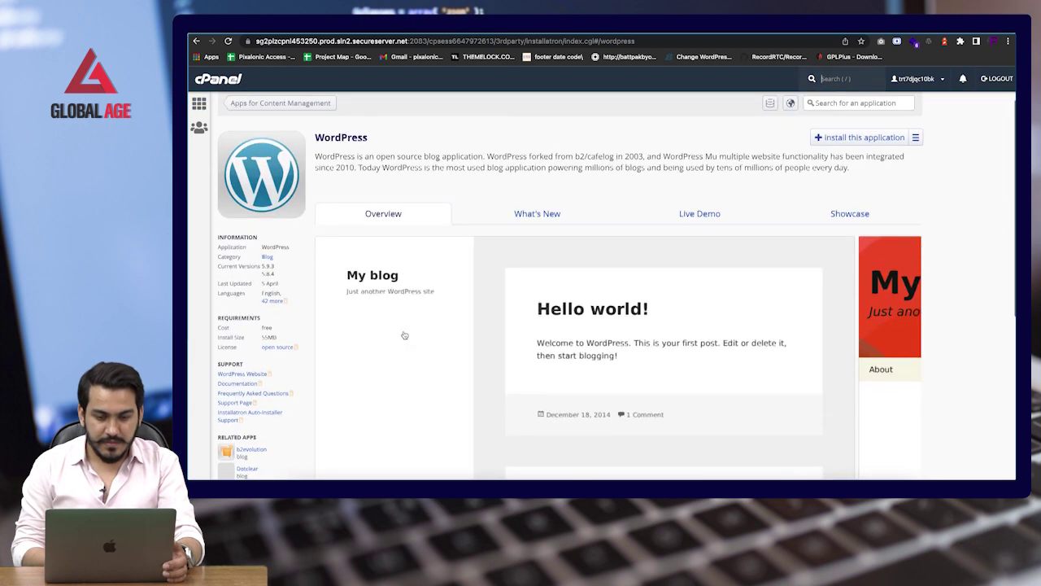
scroll(696, 215, "up", 3)
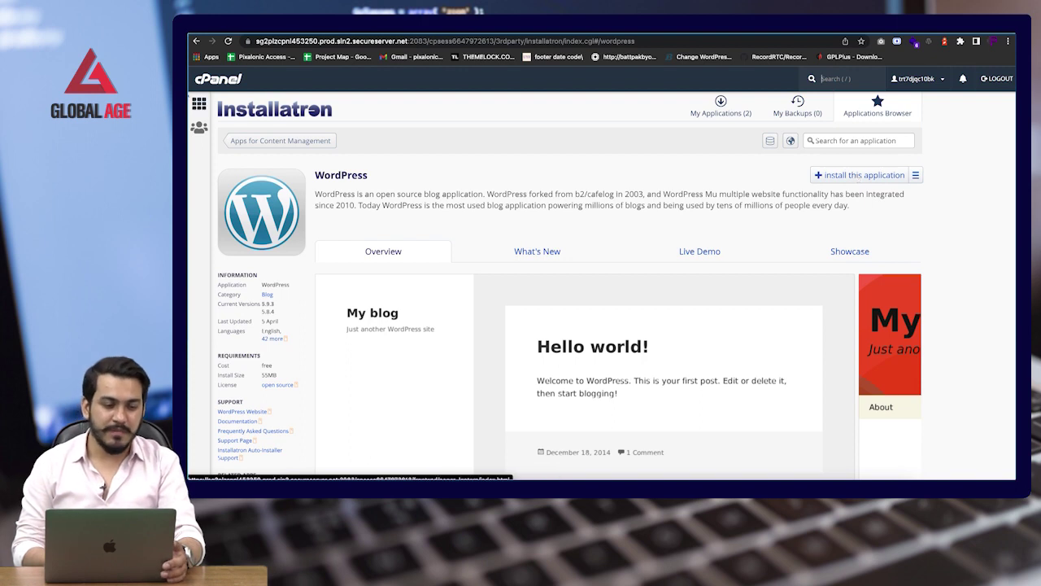
left_click(198, 106)
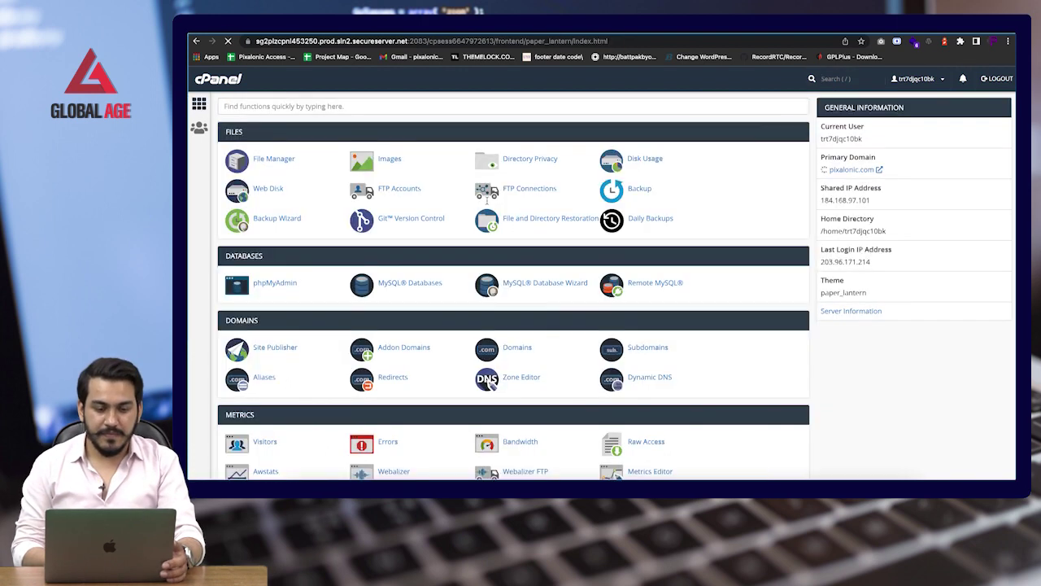
scroll(416, 317, "down", 3)
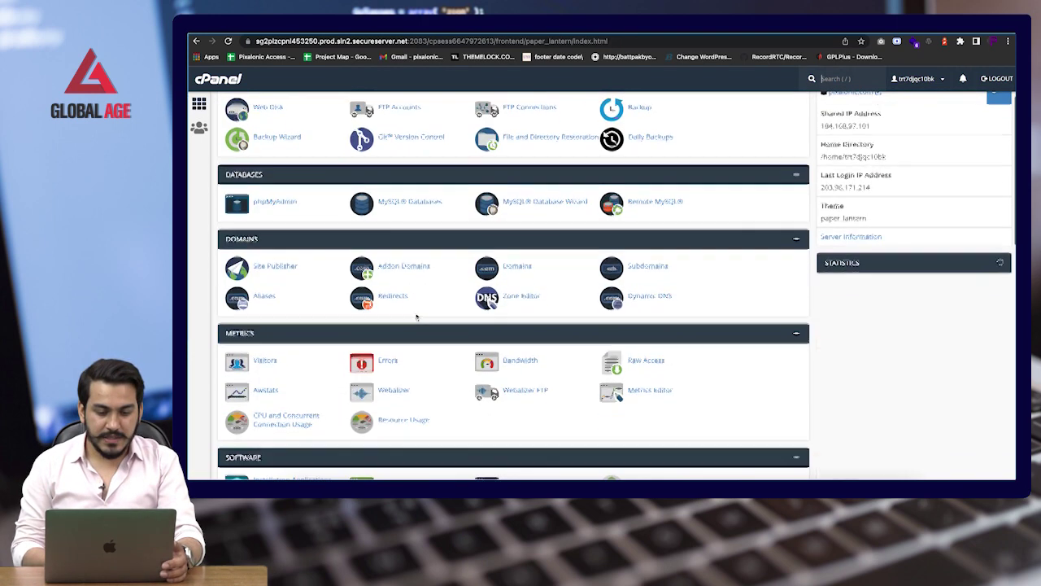
left_click(647, 268)
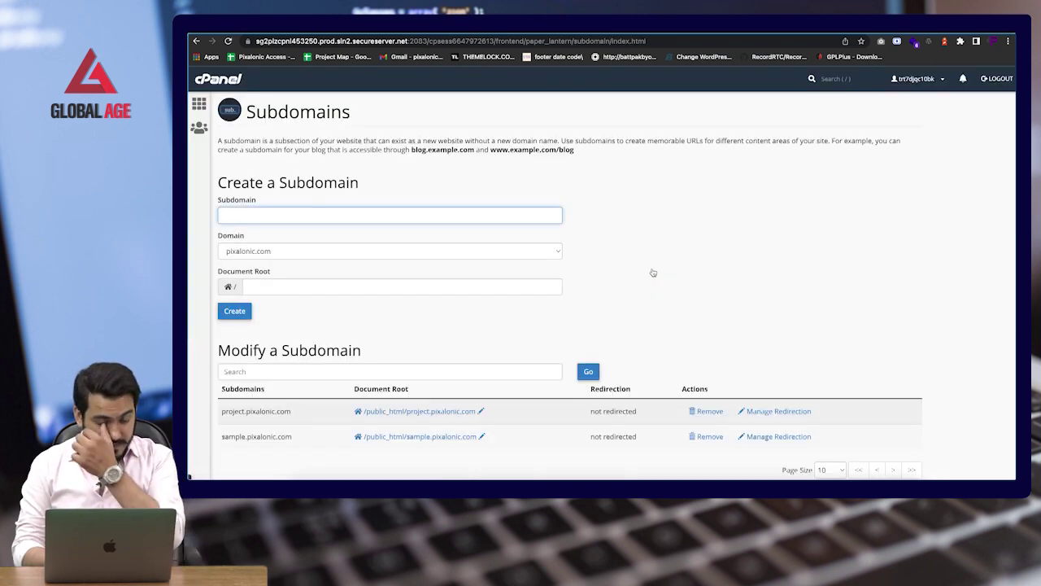
Create the subdomain 'course' (course.pixalonic.com) and go back to the subdomains list
left_click(327, 218)
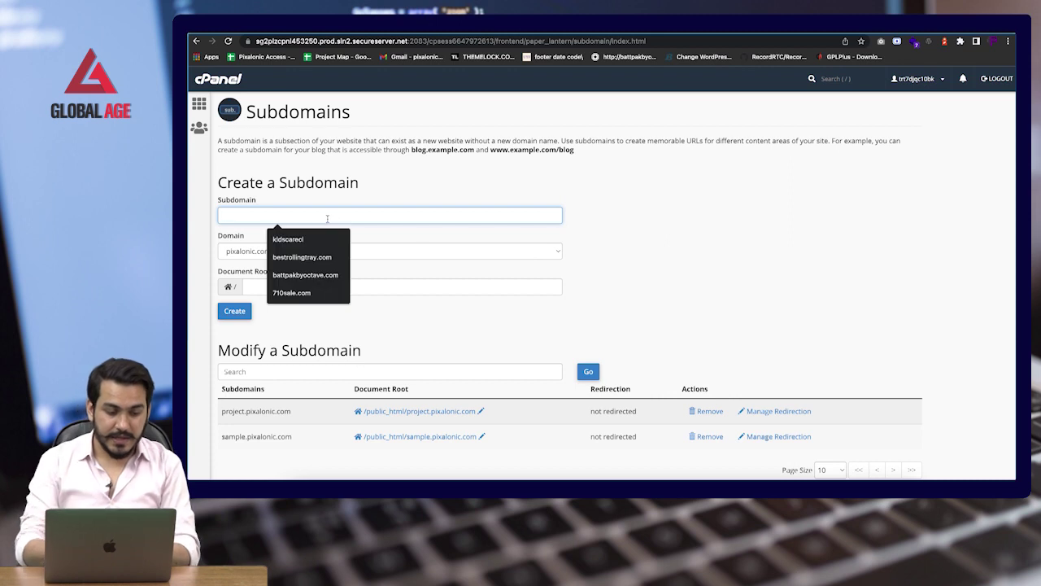
type("Wordpr")
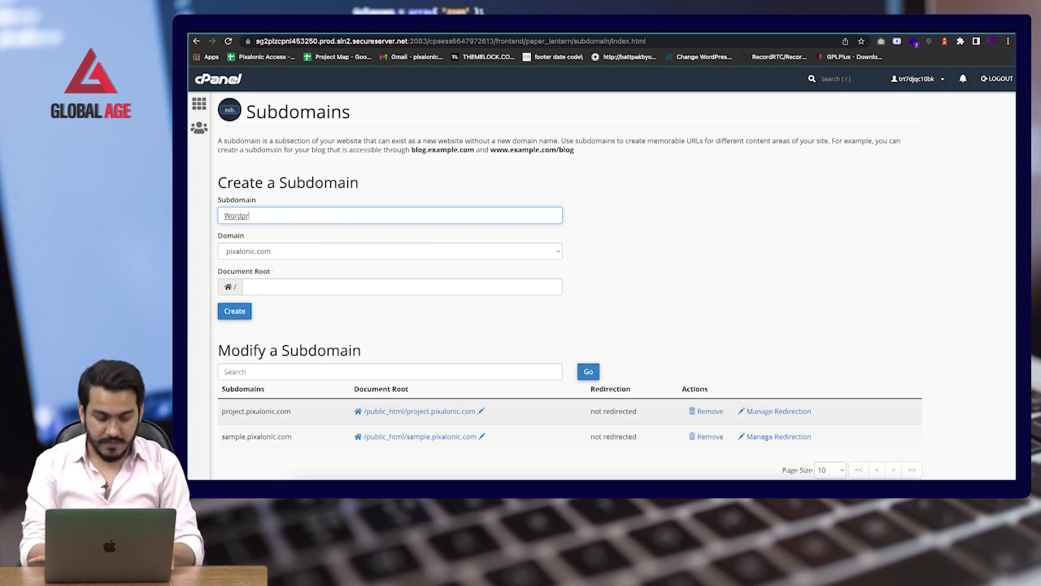
key("super+a")
type("course")
left_click(624, 266)
left_click(238, 311)
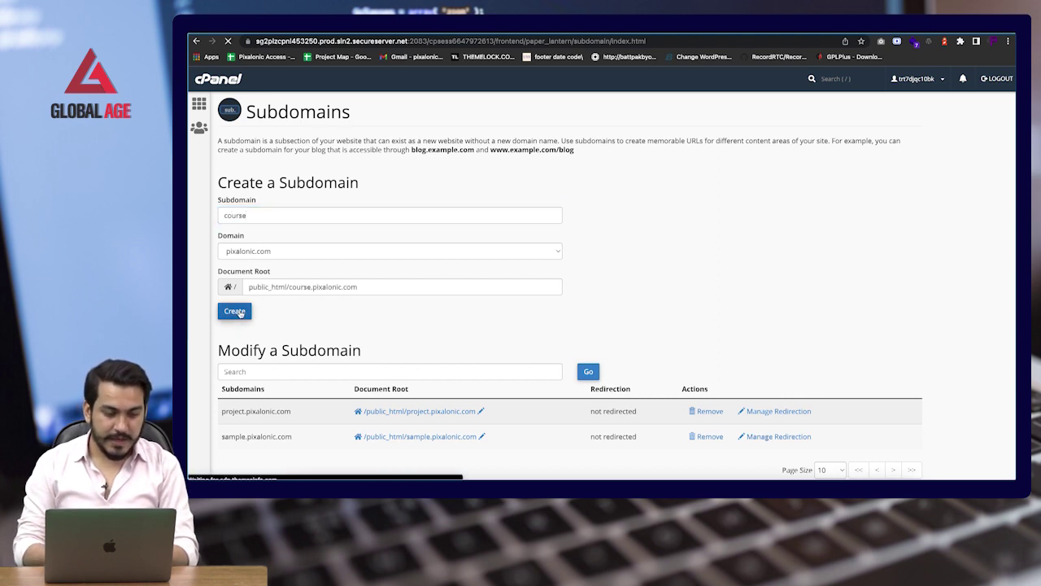
scroll(360, 320, "down", 1)
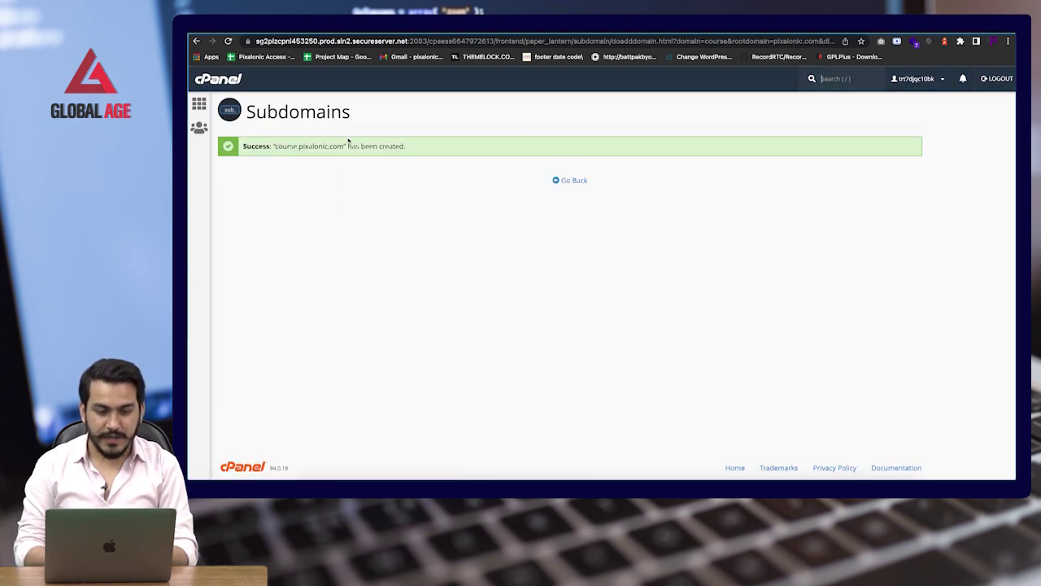
left_click(569, 180)
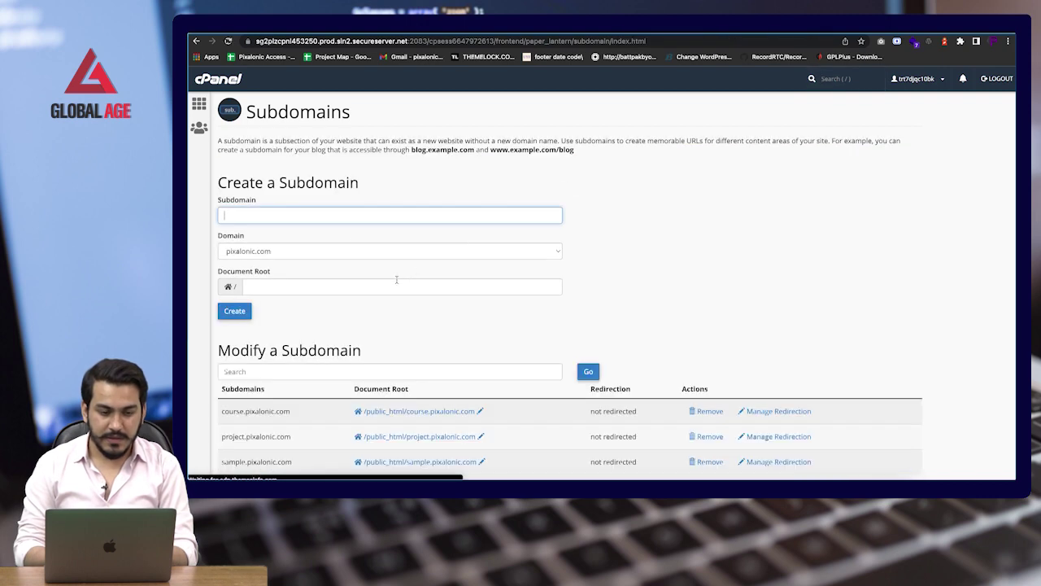
From cPanel home, start a new WordPress installation in Installatron
left_click(199, 104)
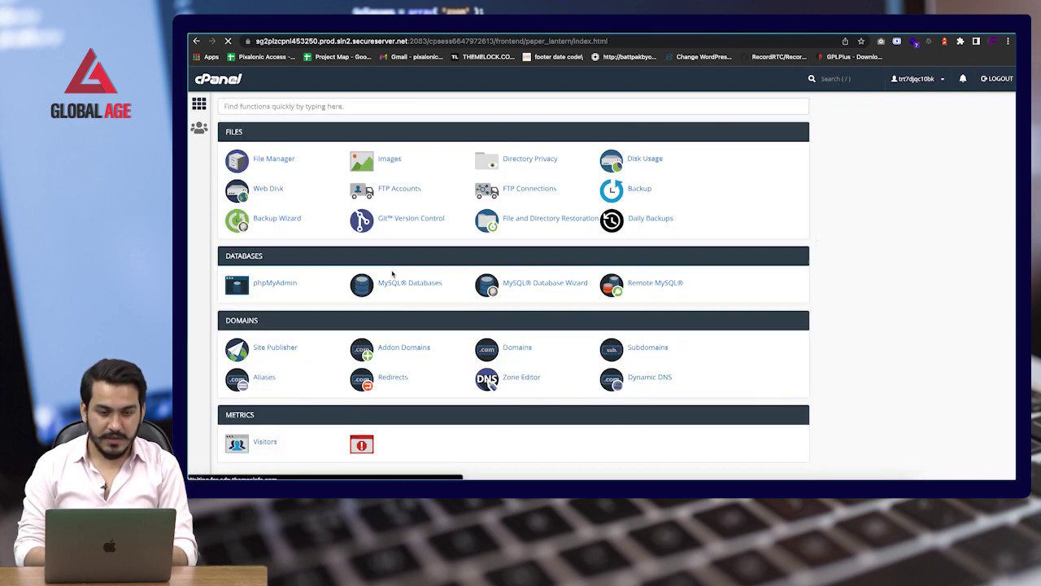
scroll(392, 274, "down", 10)
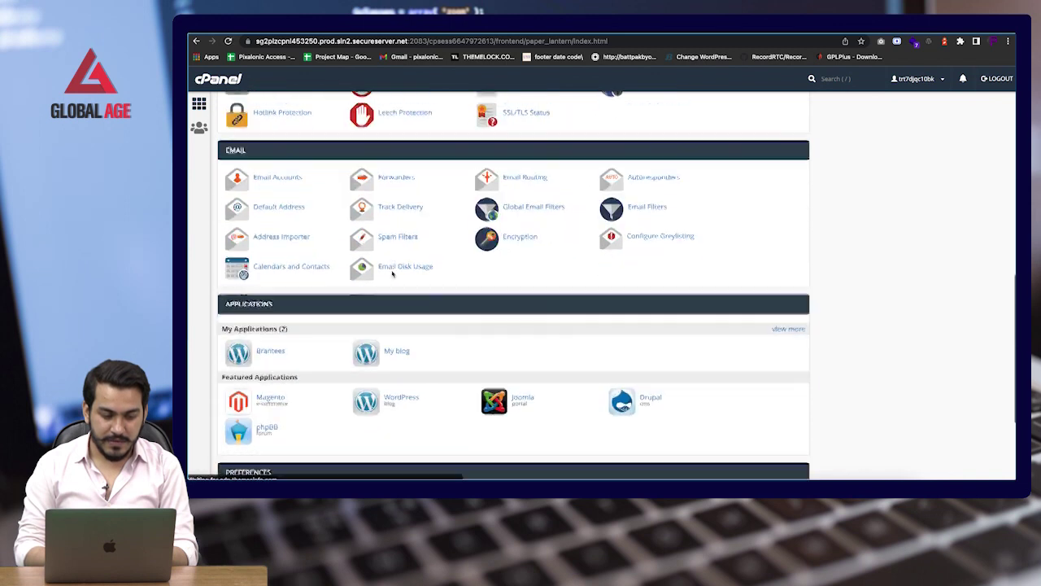
scroll(392, 274, "down", 3)
left_click(405, 297)
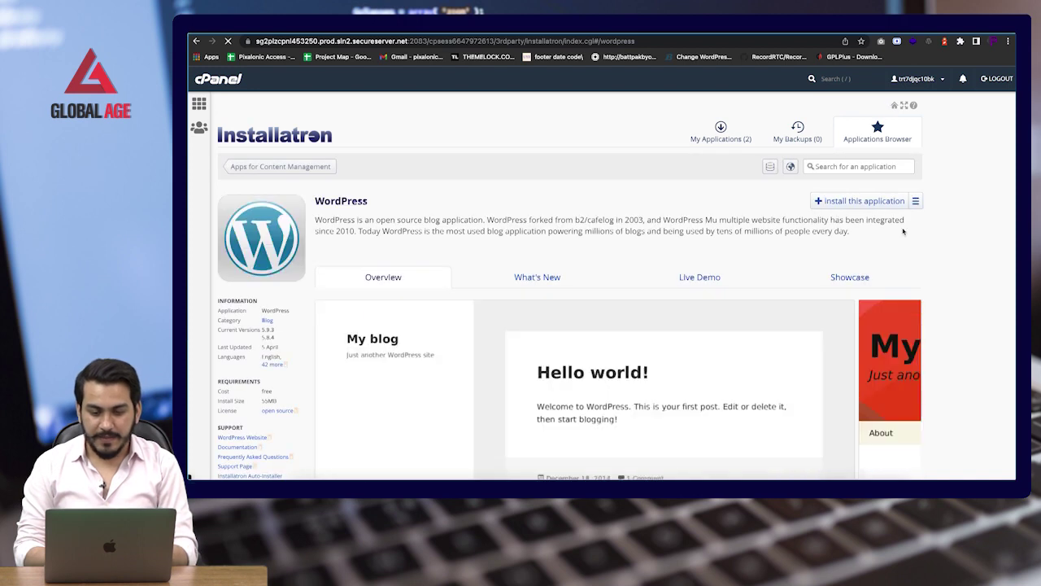
left_click(856, 207)
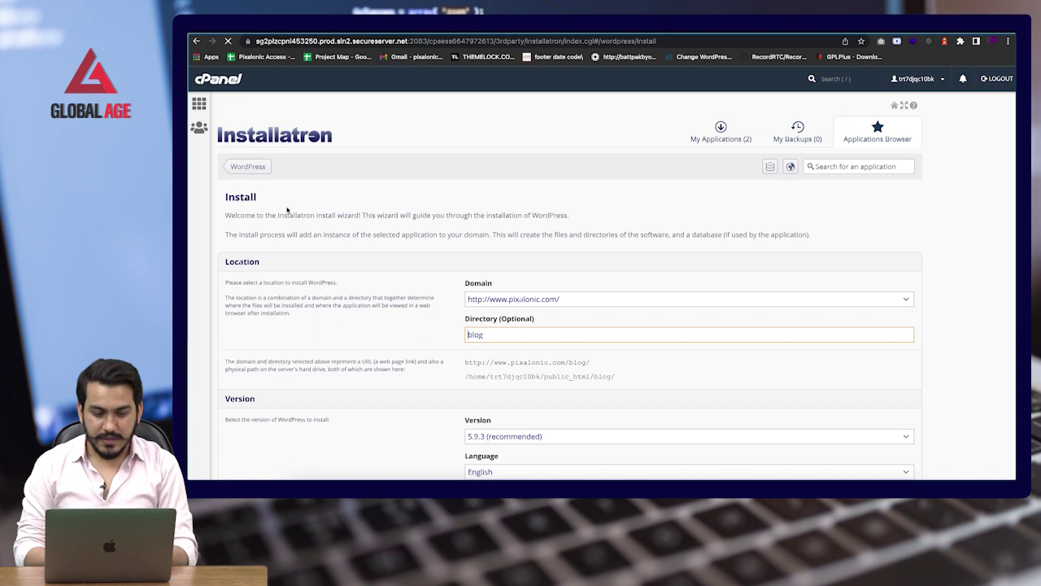
Choose course.pixalonic.com as the domain and delete 'blog' from the directory field
scroll(286, 210, "down", 2)
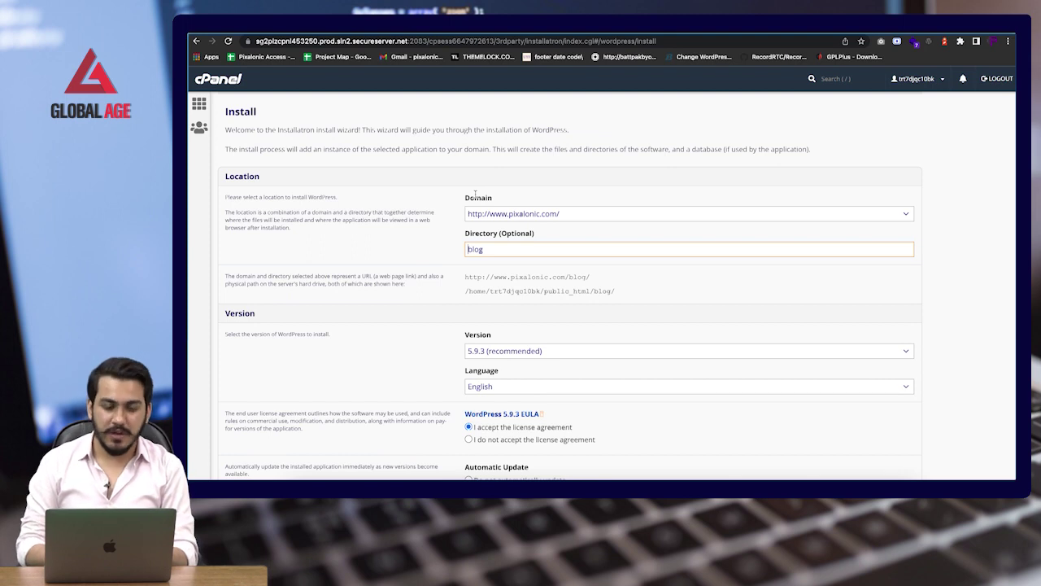
left_click(491, 212)
scroll(517, 266, "down", 3)
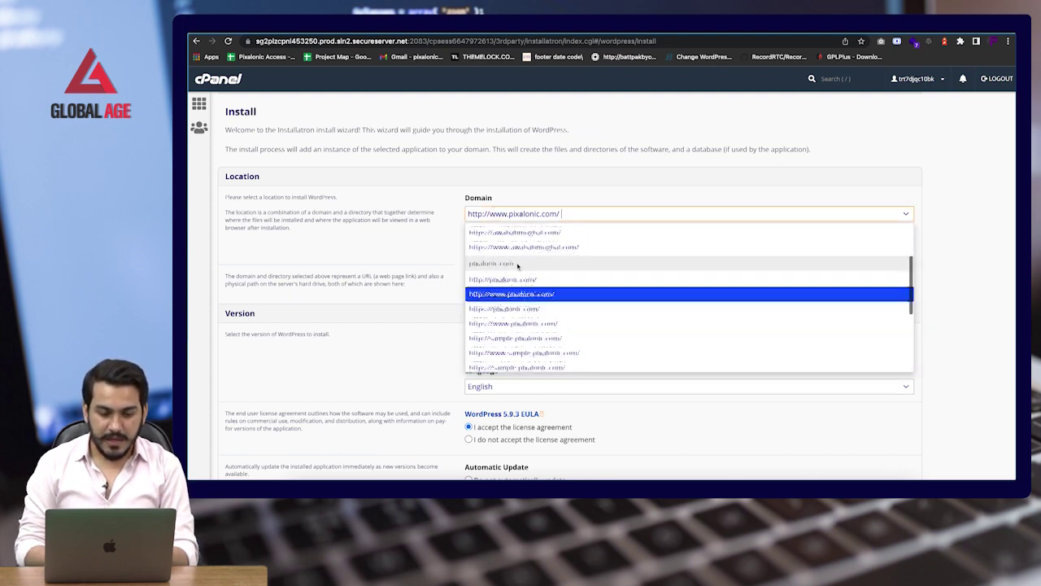
scroll(516, 267, "down", 4)
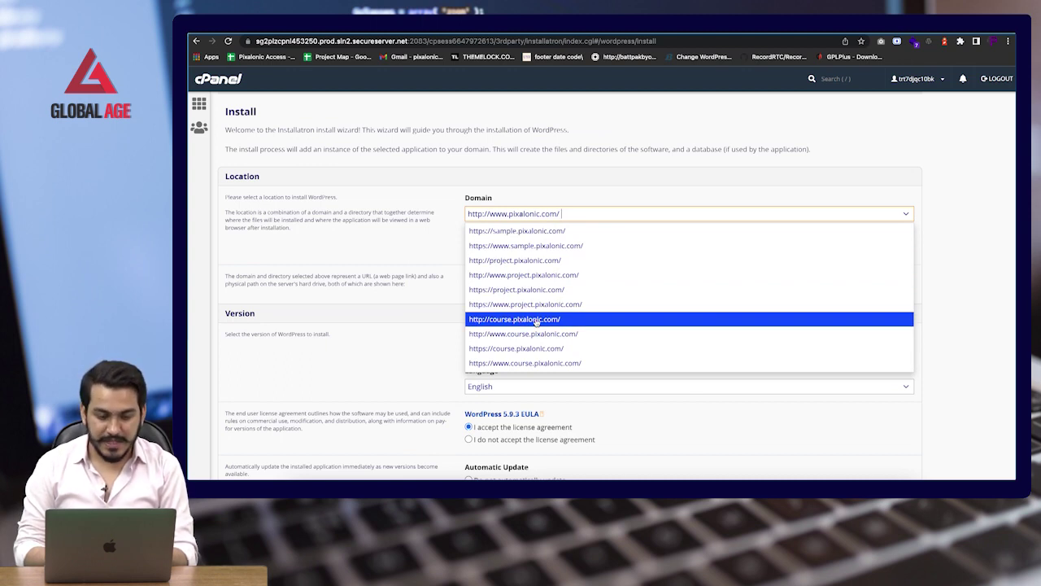
left_click(536, 322)
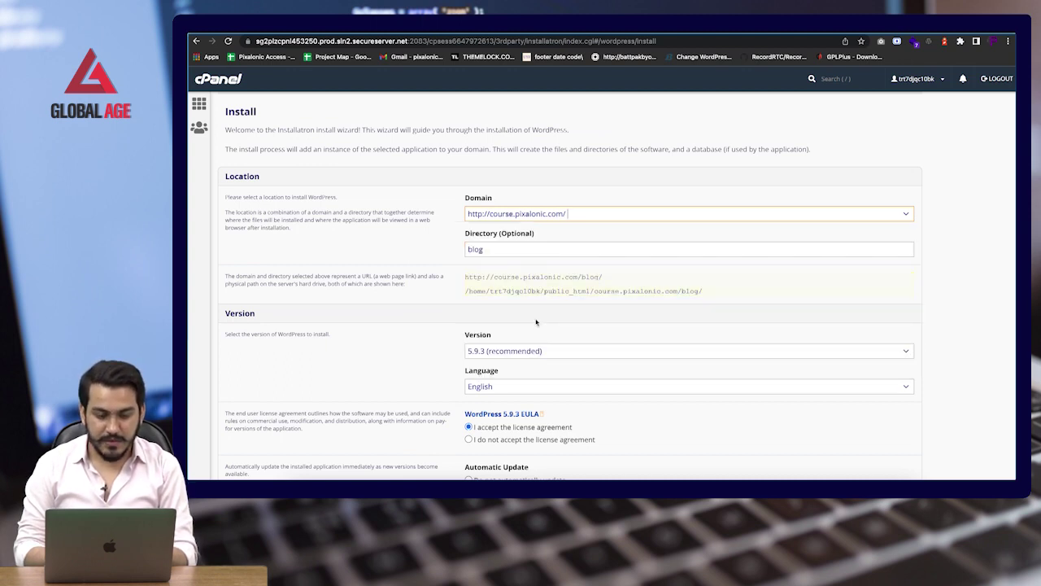
double_click(496, 251)
key("BackSpace")
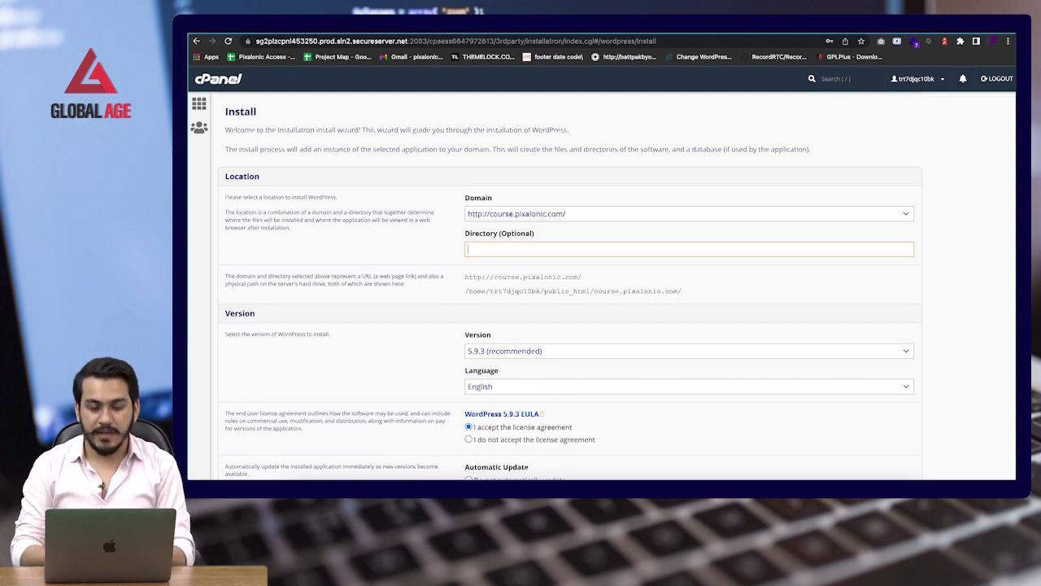
left_click_drag(594, 292, 678, 290)
left_click(524, 323)
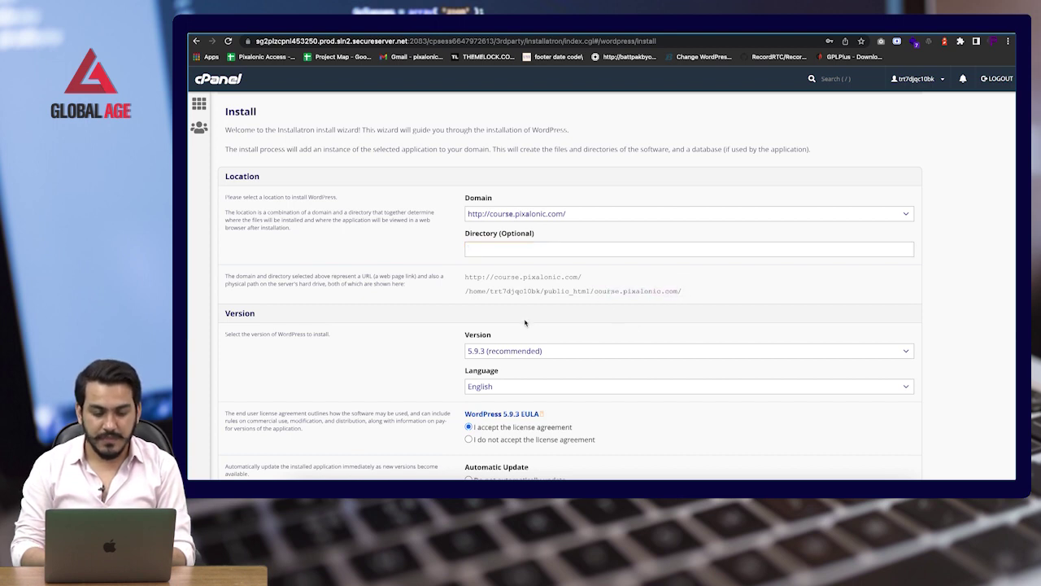
scroll(525, 323, "down", 1)
left_click(513, 312)
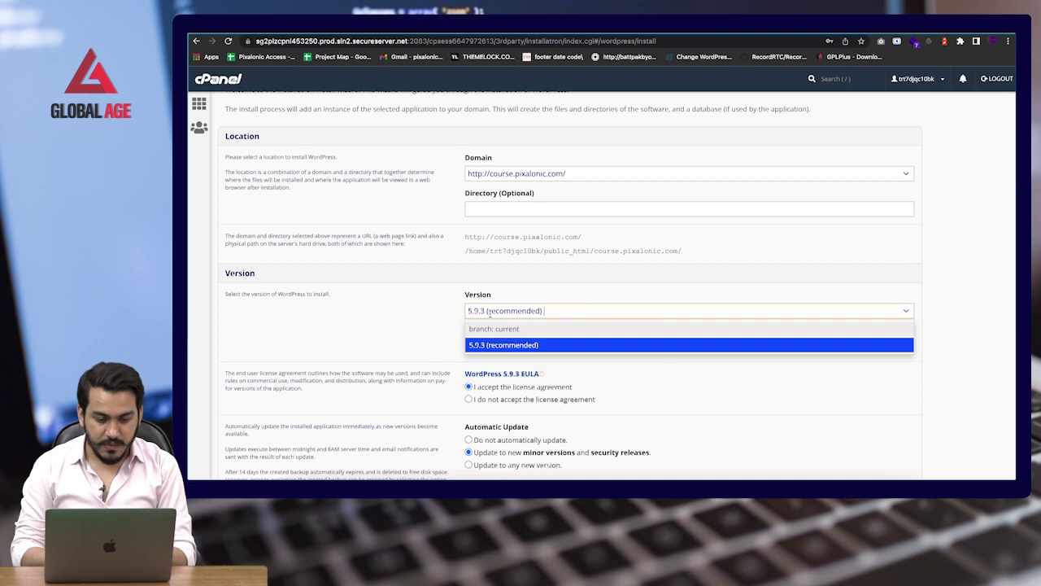
left_click(492, 343)
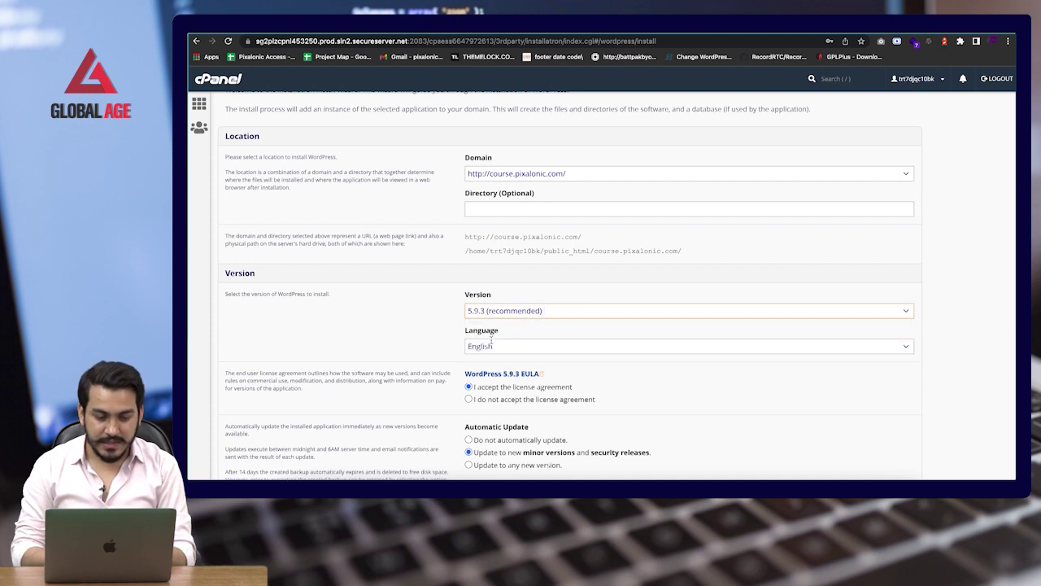
scroll(492, 338, "down", 1)
scroll(492, 339, "down", 2)
left_click(486, 273)
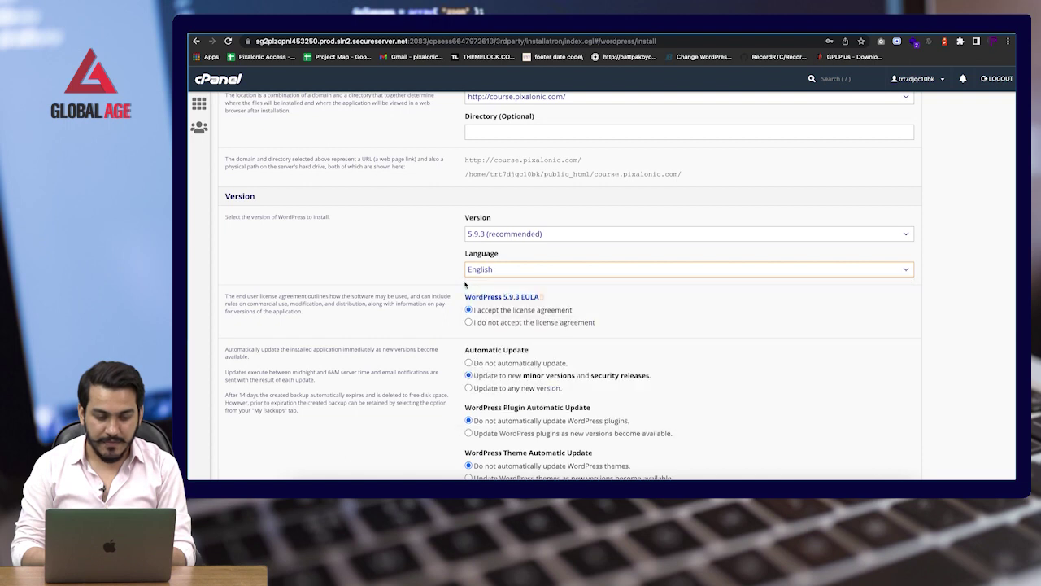
scroll(488, 373, "down", 3)
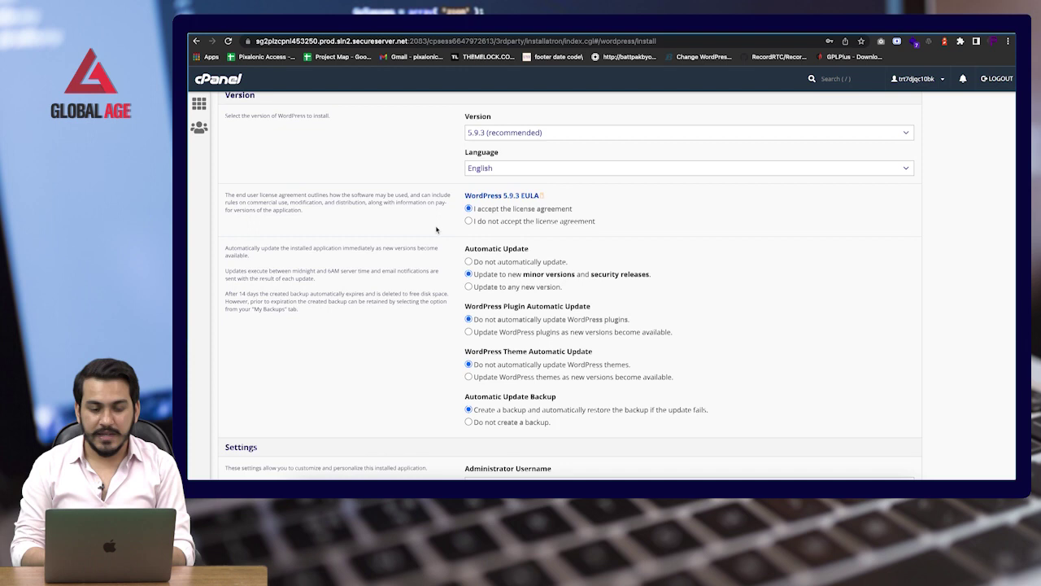
left_click(479, 222)
left_click(487, 210)
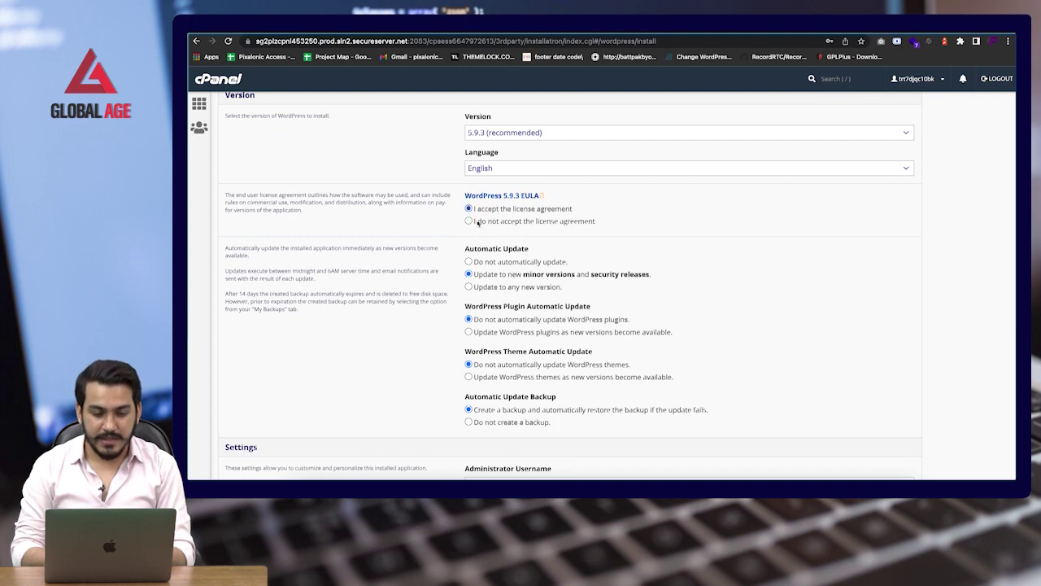
scroll(456, 261, "down", 1)
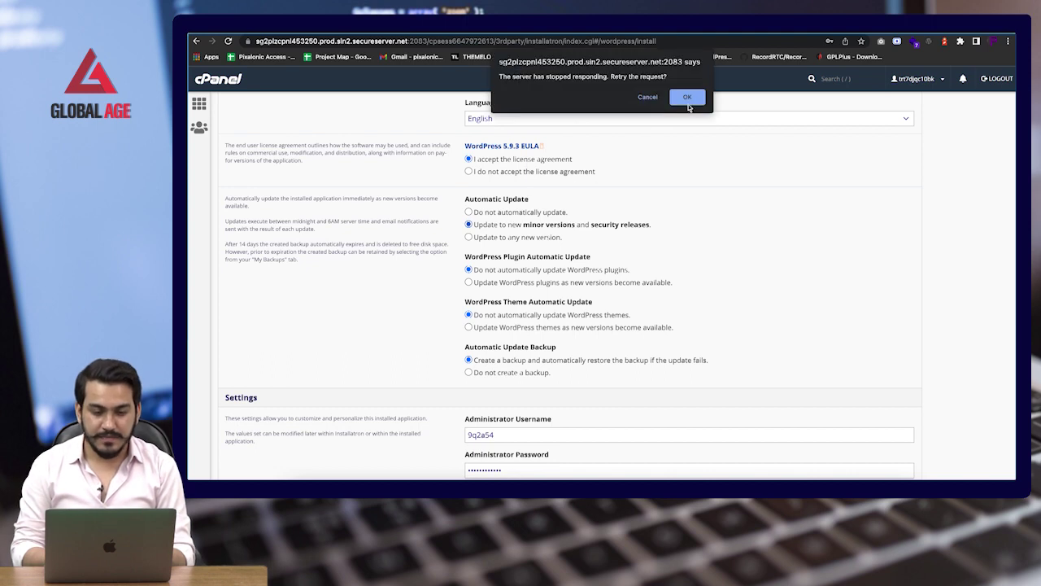
Dismiss the server-not-responding alert and choose auto-updates for both WordPress plugins and themes
left_click(687, 102)
scroll(589, 211, "down", 1)
scroll(589, 210, "down", 1)
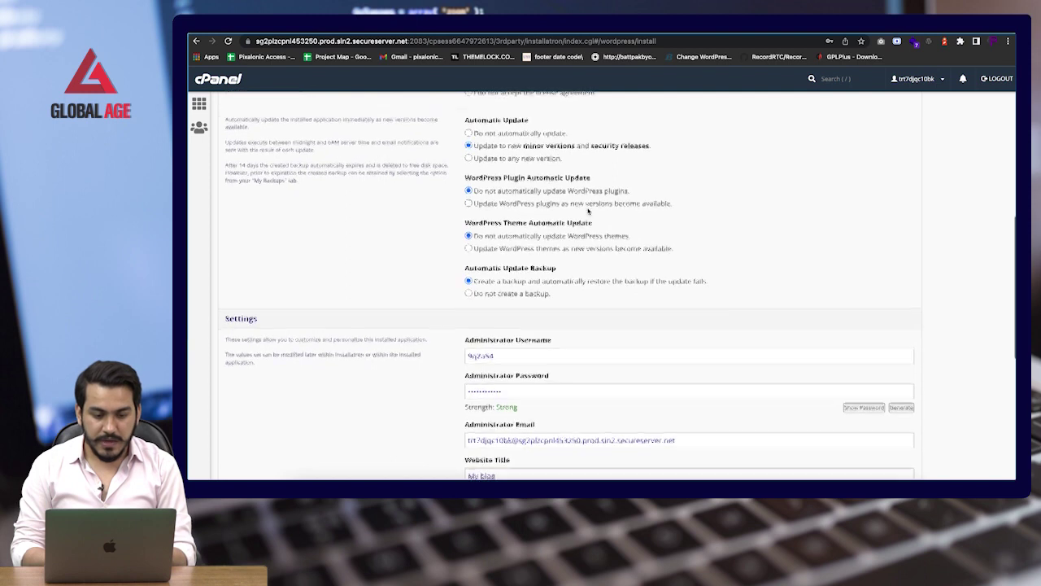
left_click_drag(493, 174, 561, 174)
left_click(529, 174)
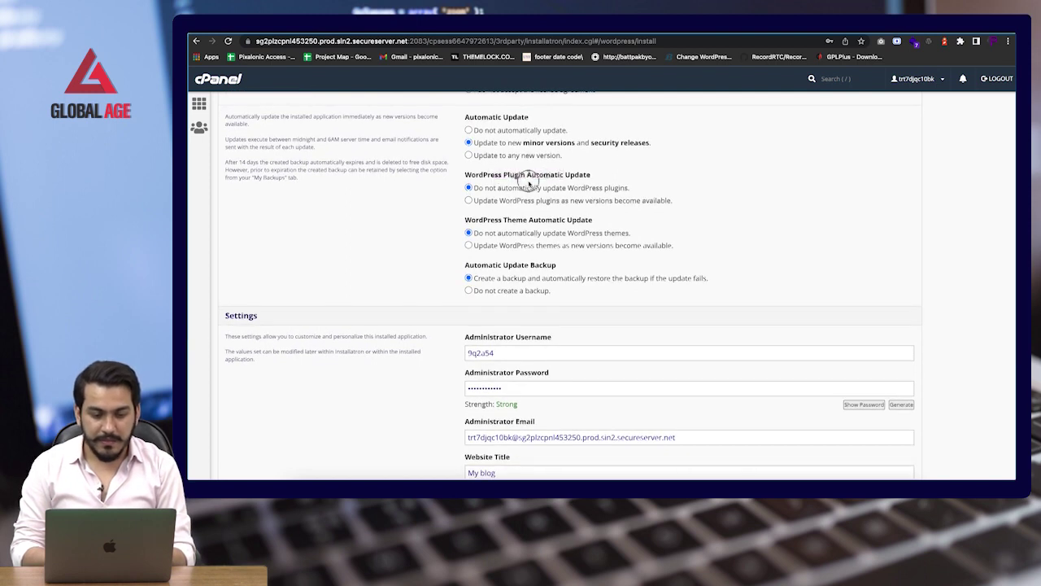
left_click(470, 201)
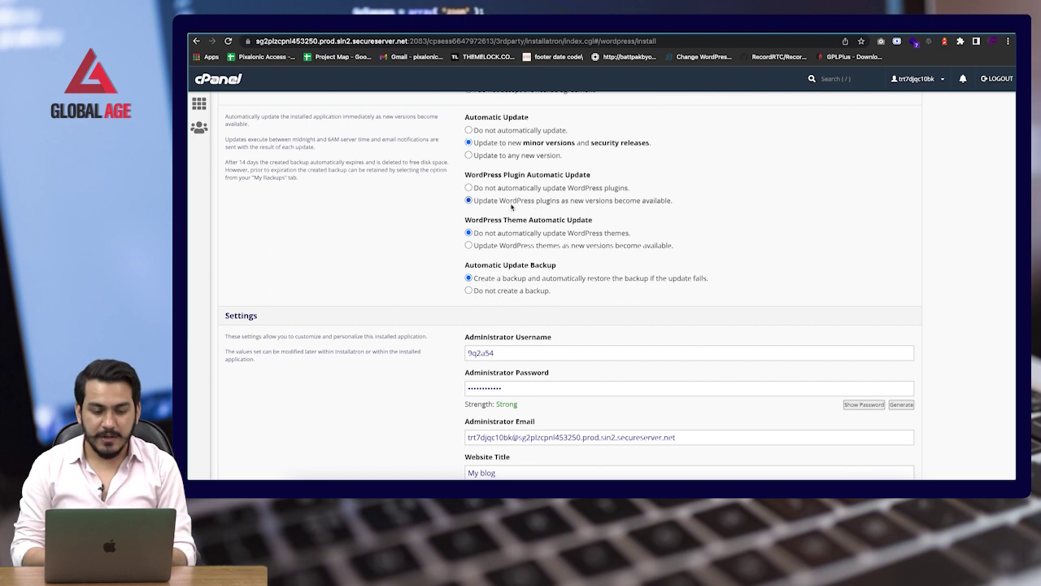
scroll(537, 205, "down", 1)
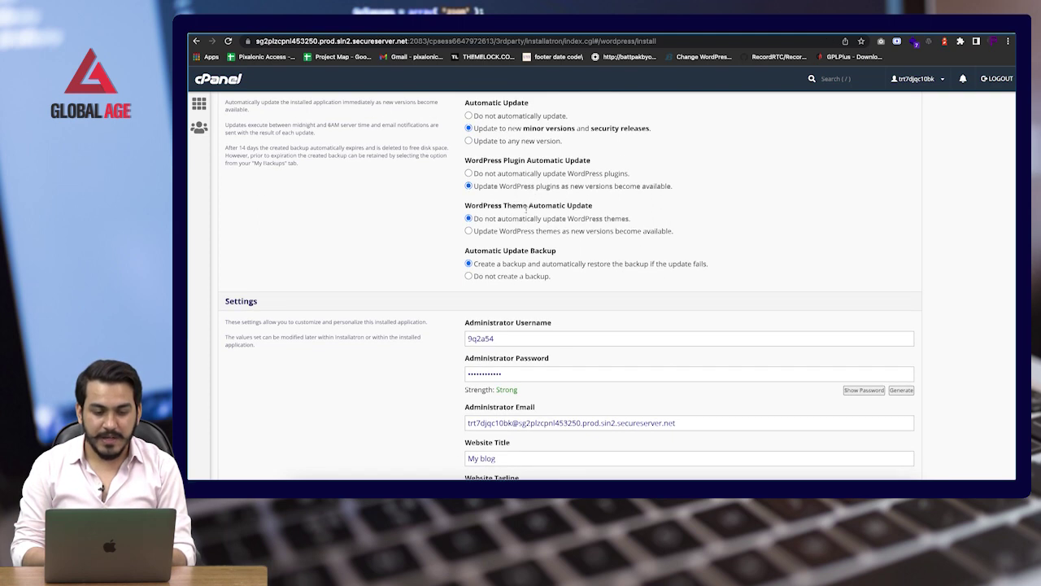
left_click(488, 231)
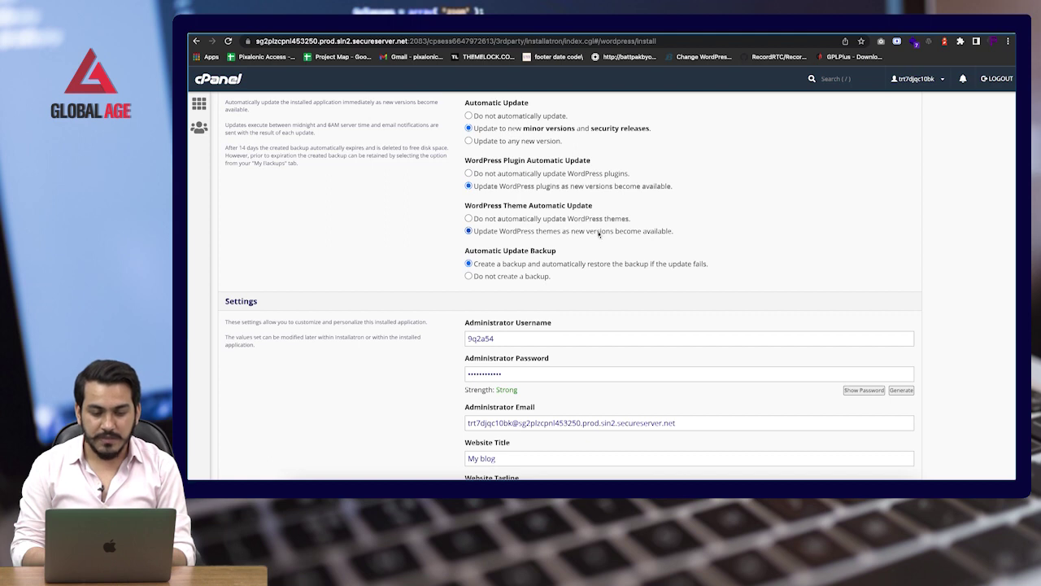
scroll(535, 246, "down", 2)
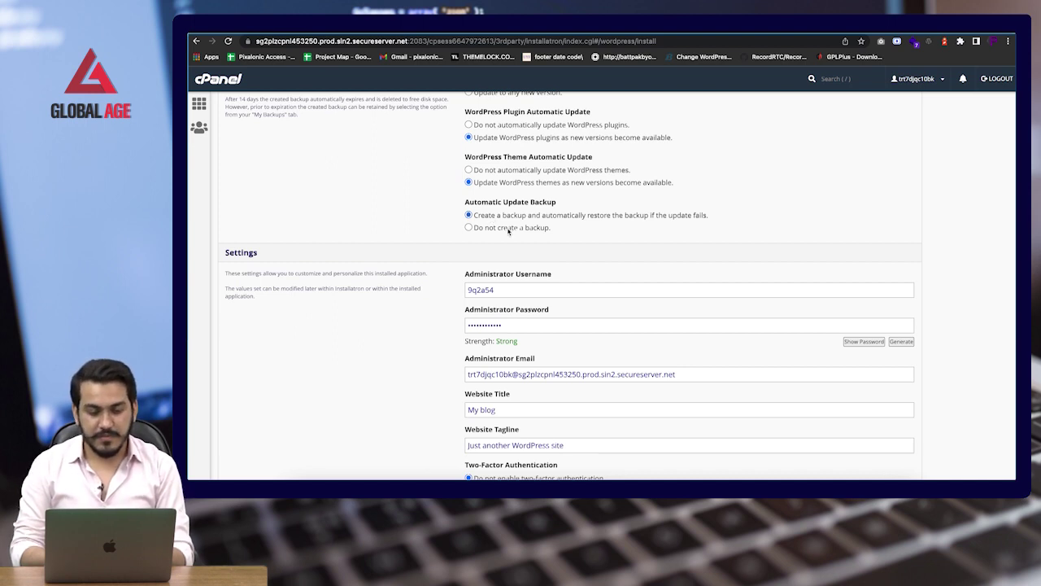
scroll(507, 229, "down", 1)
scroll(455, 248, "down", 2)
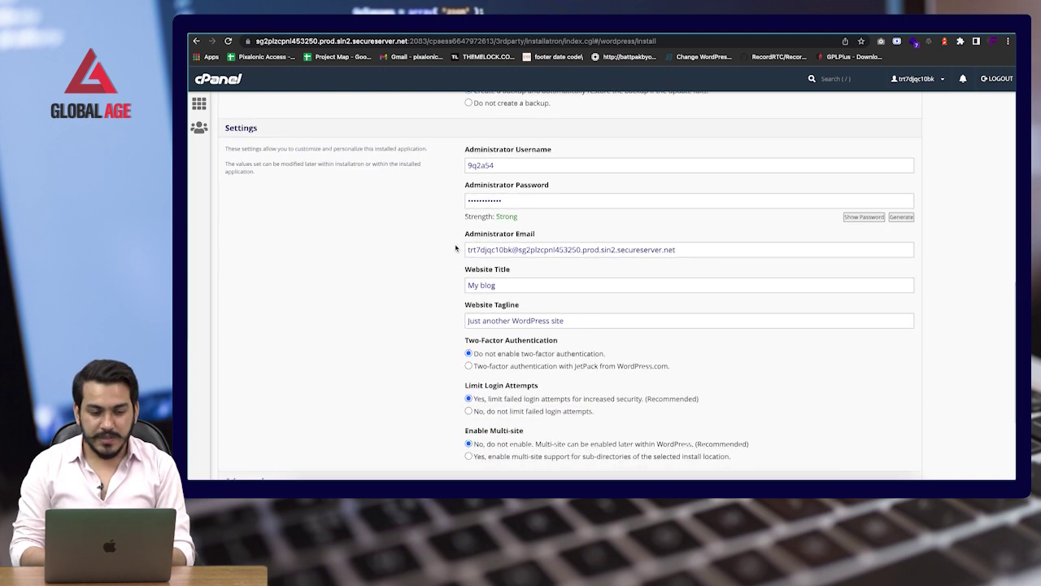
scroll(455, 248, "down", 1)
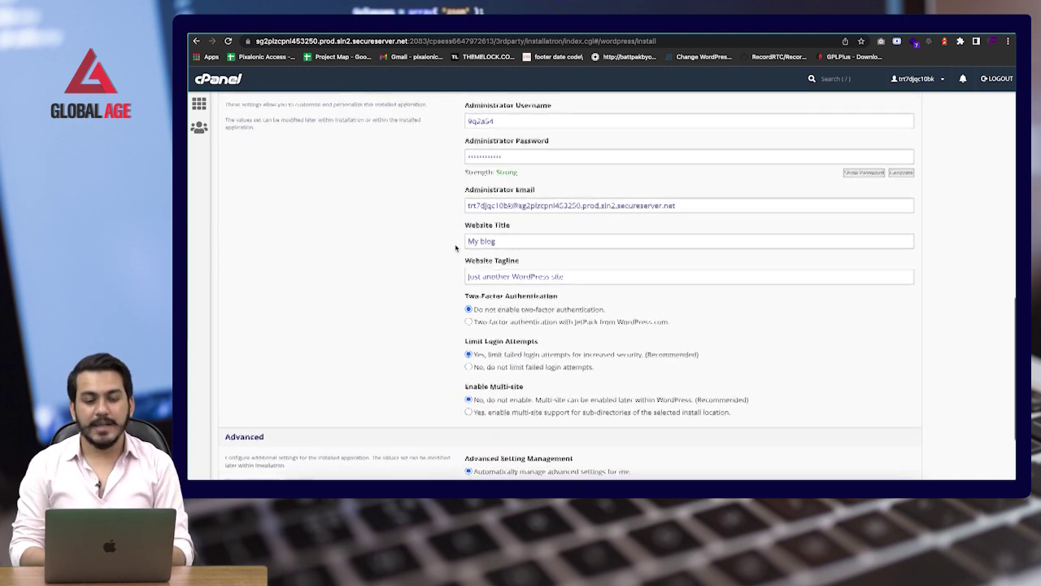
Set the admin username to 'administrator' and enter a custom admin password
left_click(501, 121)
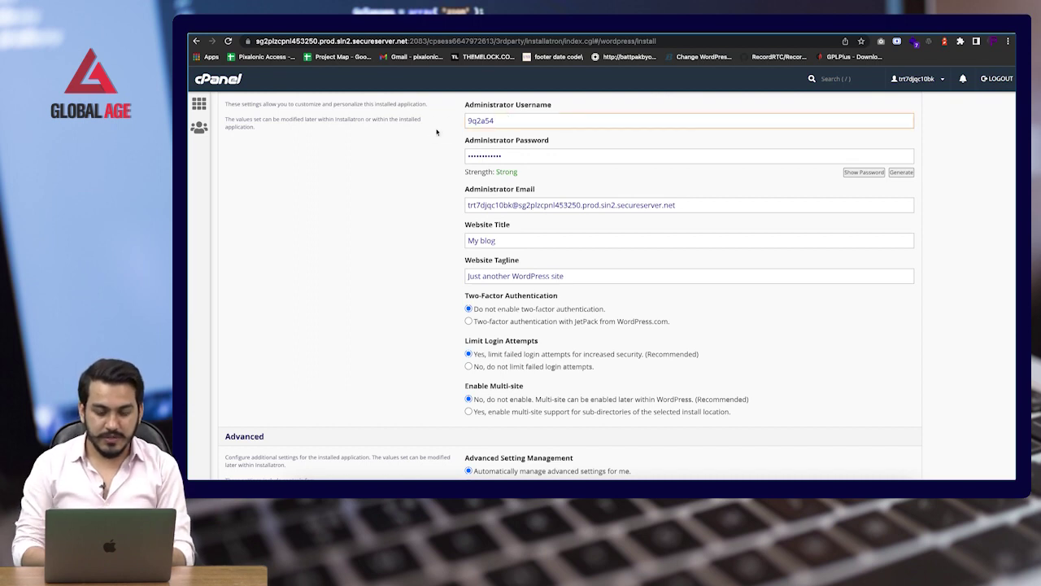
type("administ")
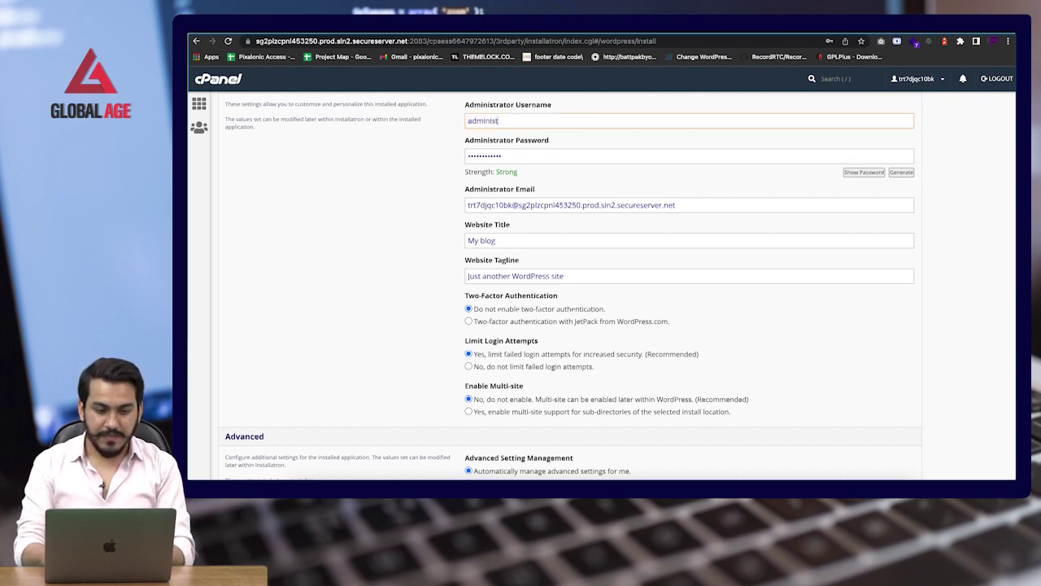
type("rator")
key("Tab")
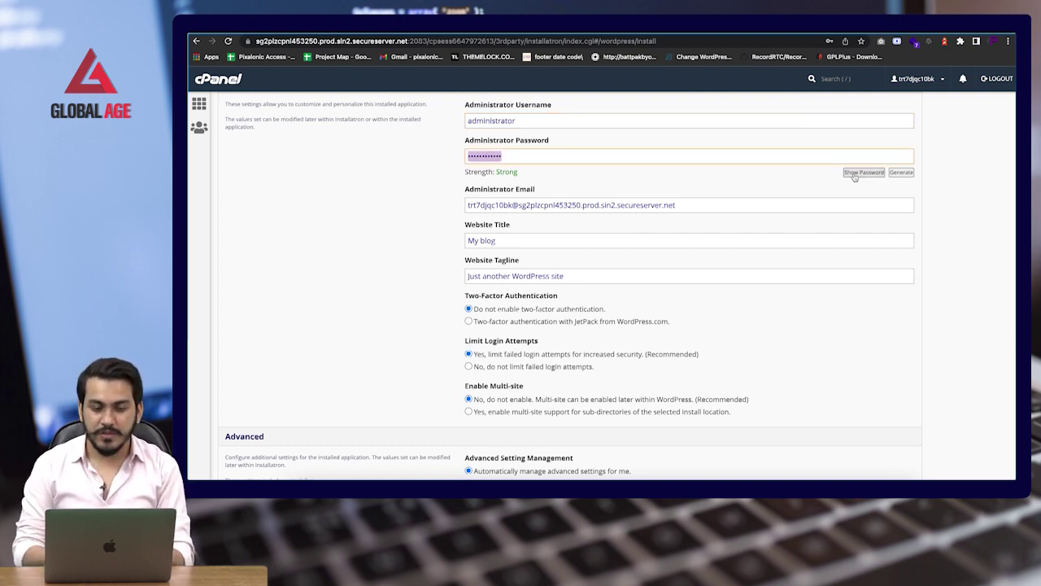
left_click_drag(521, 172, 466, 172)
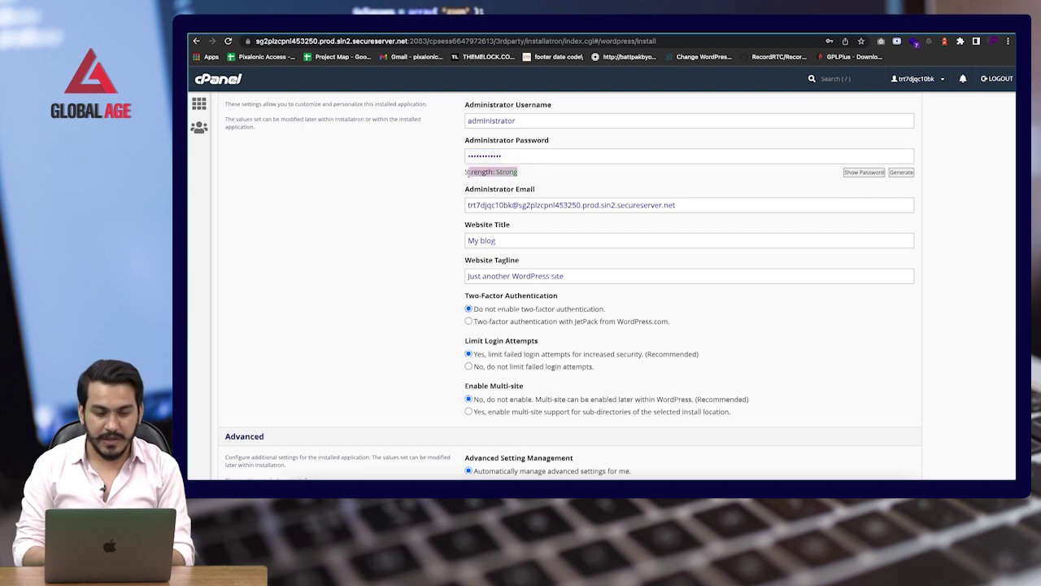
left_click(864, 172)
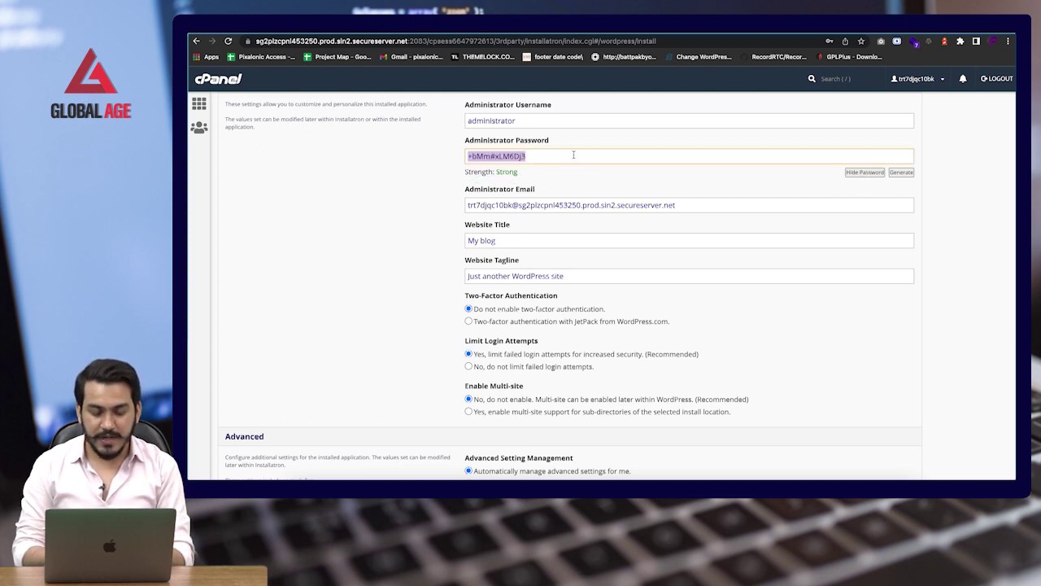
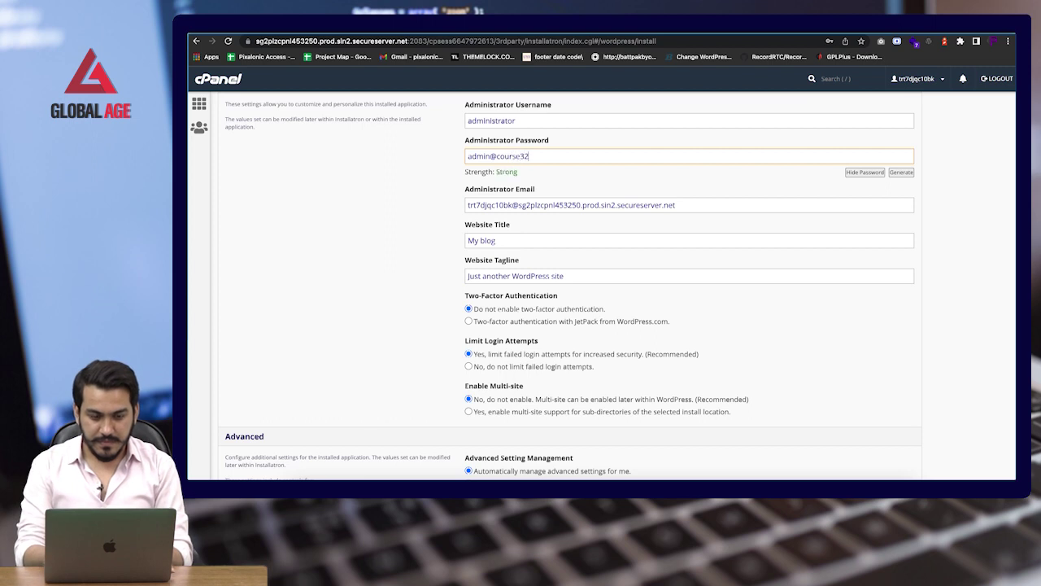
left_click(498, 172)
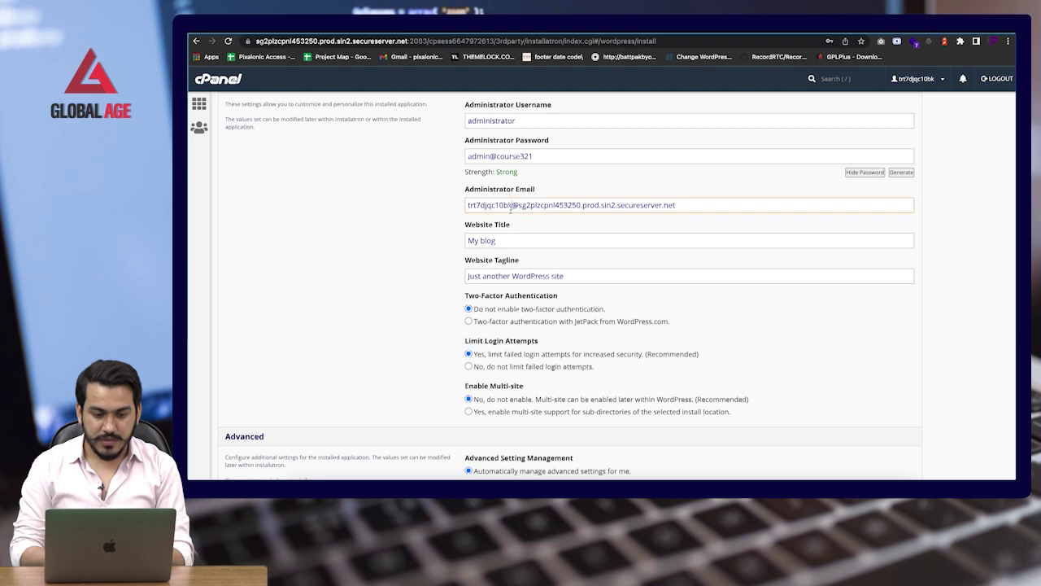
Replace the administrator email with the site owner's Gmail address
triple_click(511, 206)
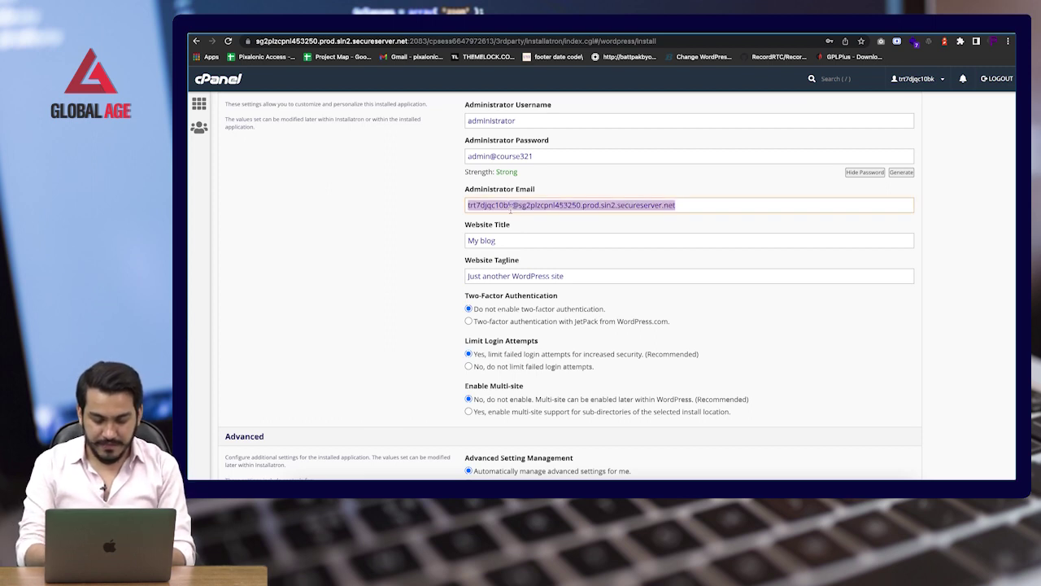
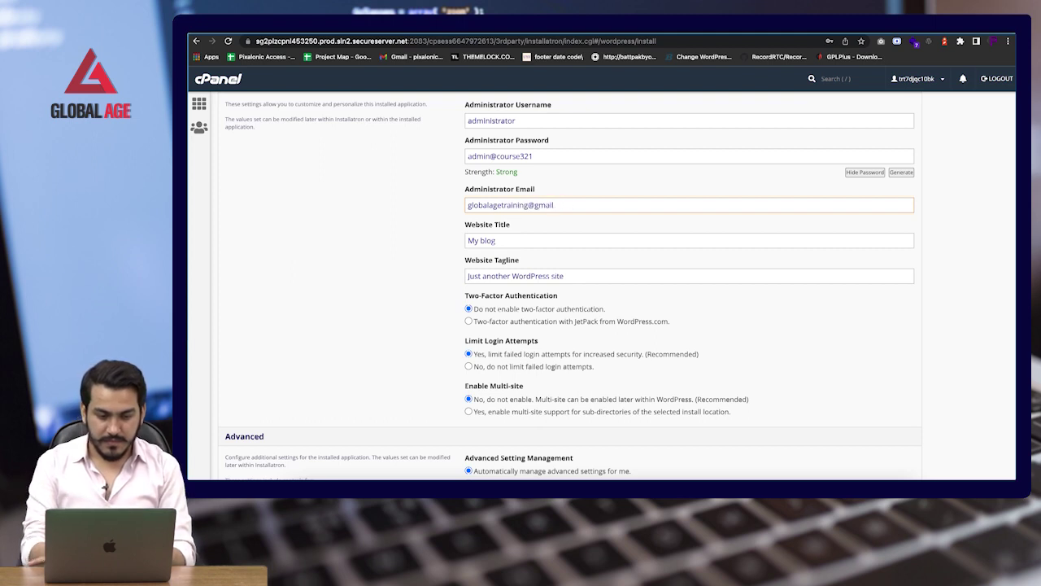
type(".com")
triple_click(500, 242)
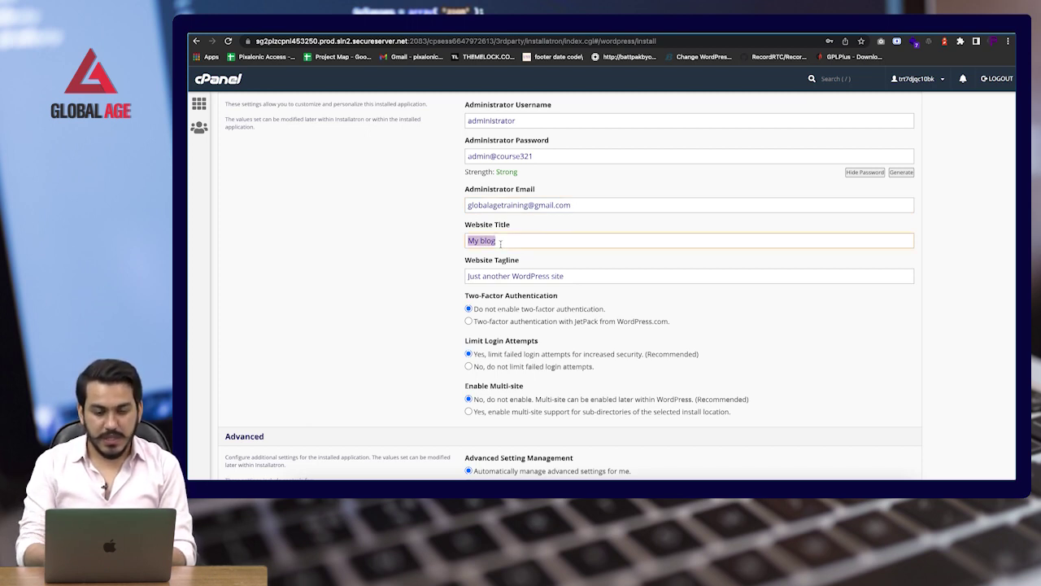
Set the website title to 'Wordpress Course for Beginners'
type("Wordpress COurs")
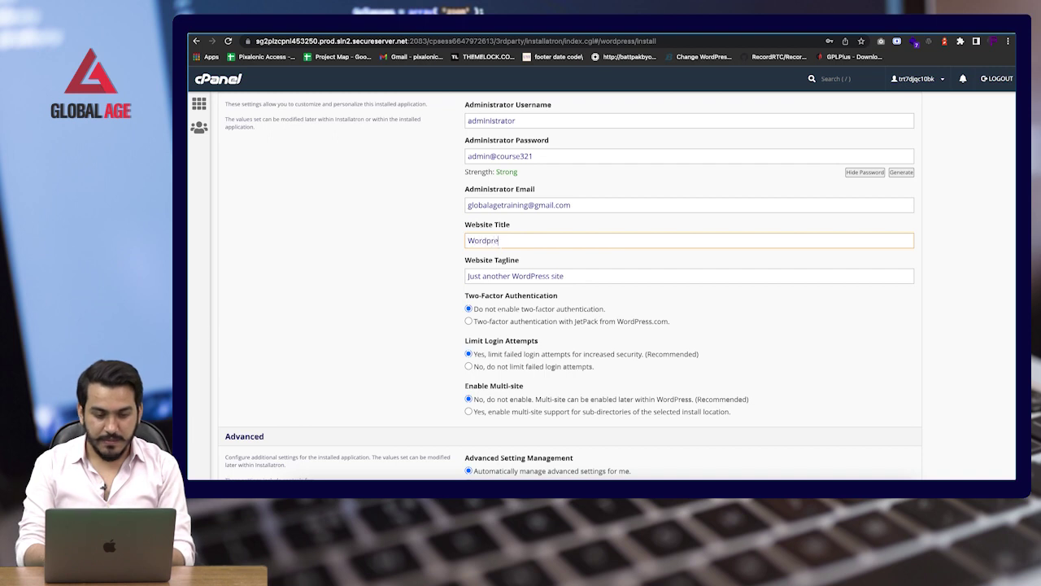
key("BackSpace")
key("BackSpace")
key("BackSpace")
key("BackSpace")
type("ourse for Beginners")
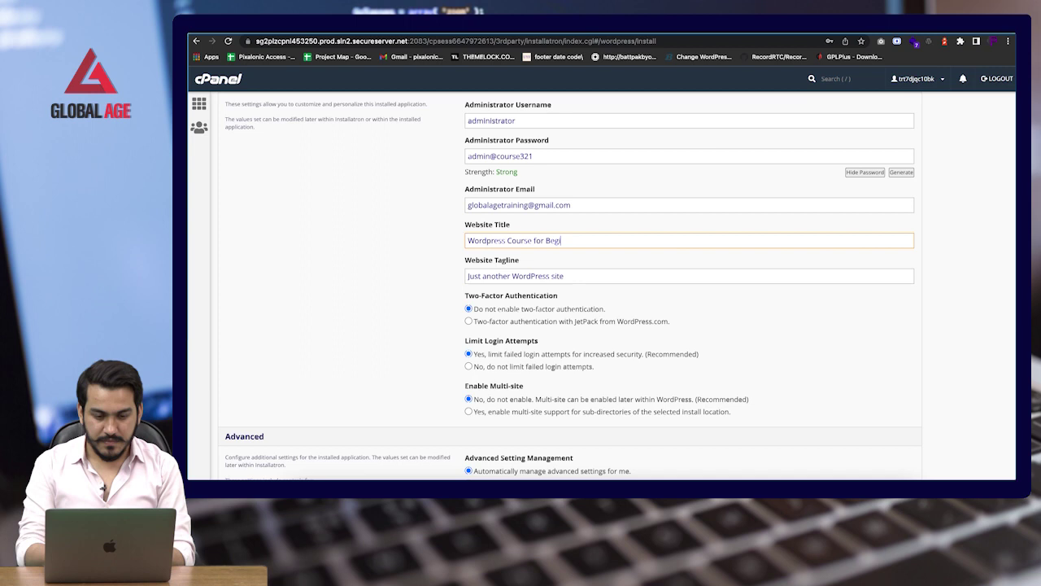
Set the tagline to 'Wordpress Course for beginner to learn wordpress'
triple_click(505, 276)
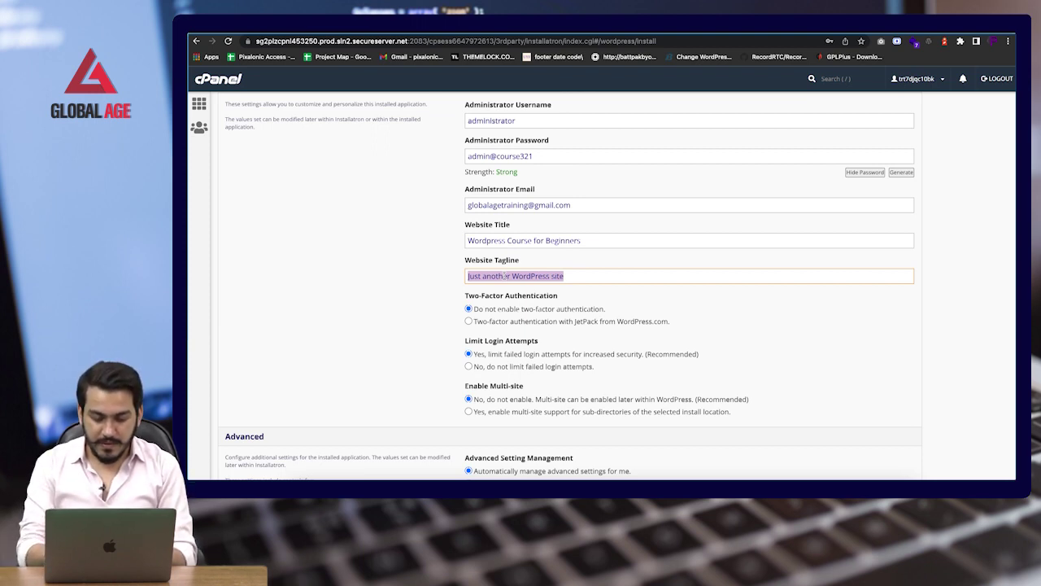
type("Wordpress Course for beginner ")
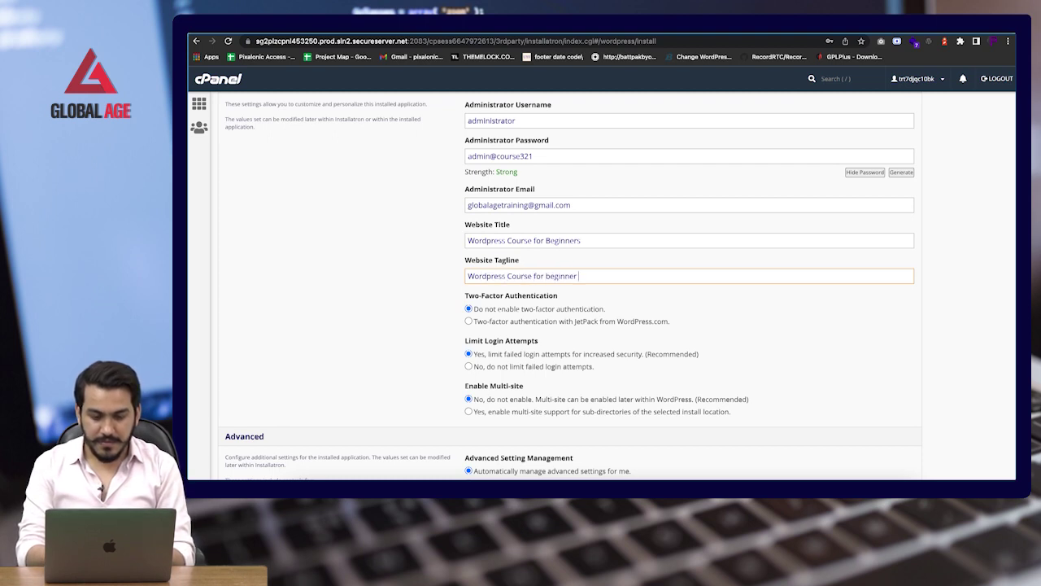
type("to learn ")
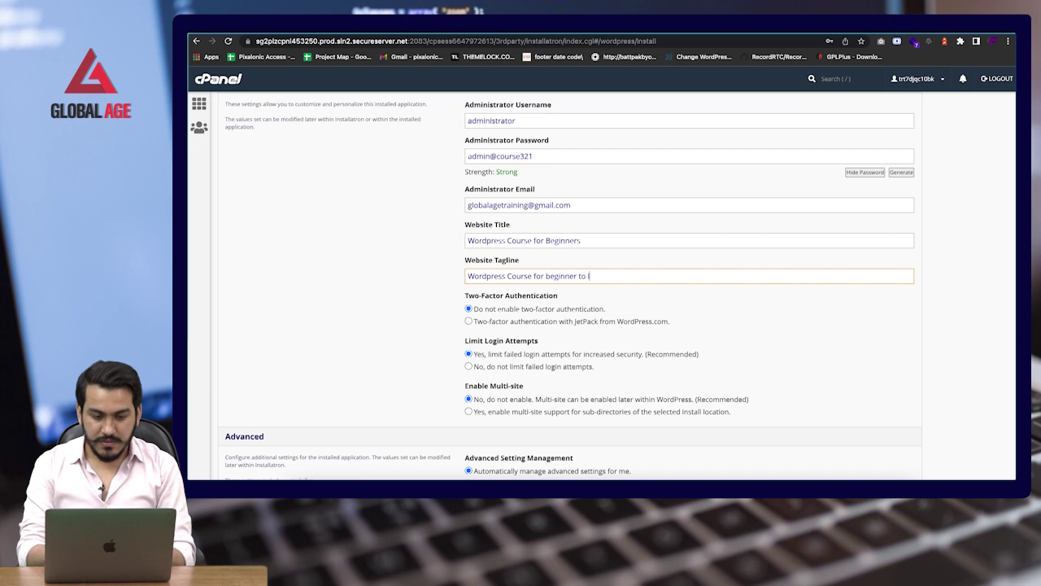
type("wordpress")
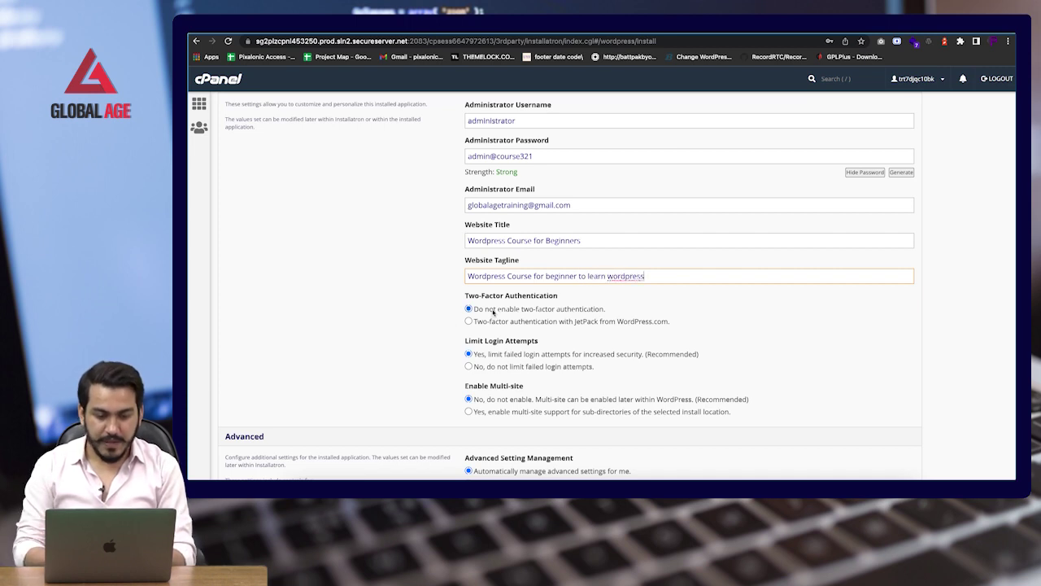
scroll(495, 314, "down", 2)
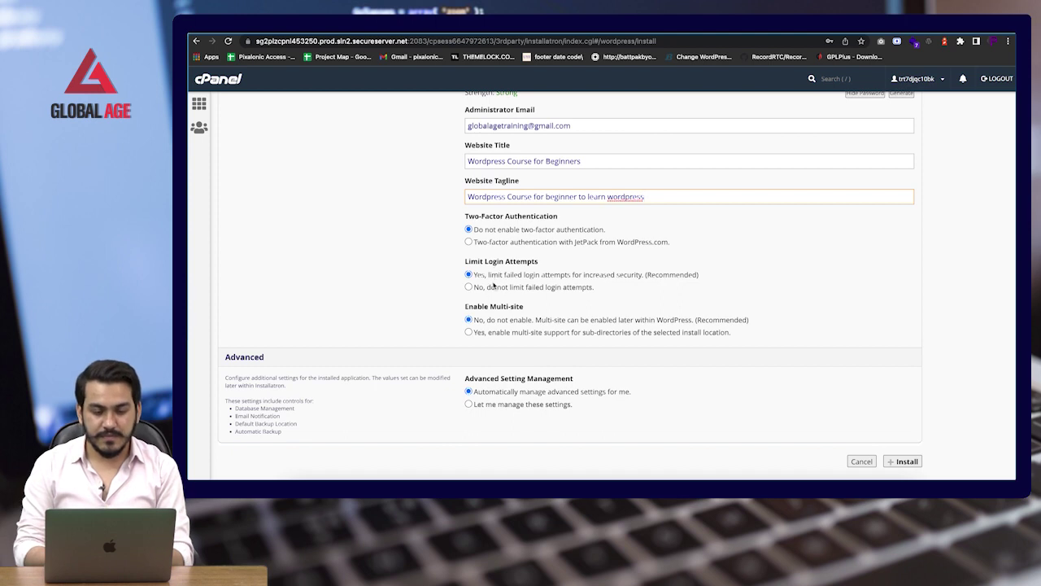
Keep the login-limit and multi-site defaults, dismiss the server alert, and install WordPress
left_click(496, 277)
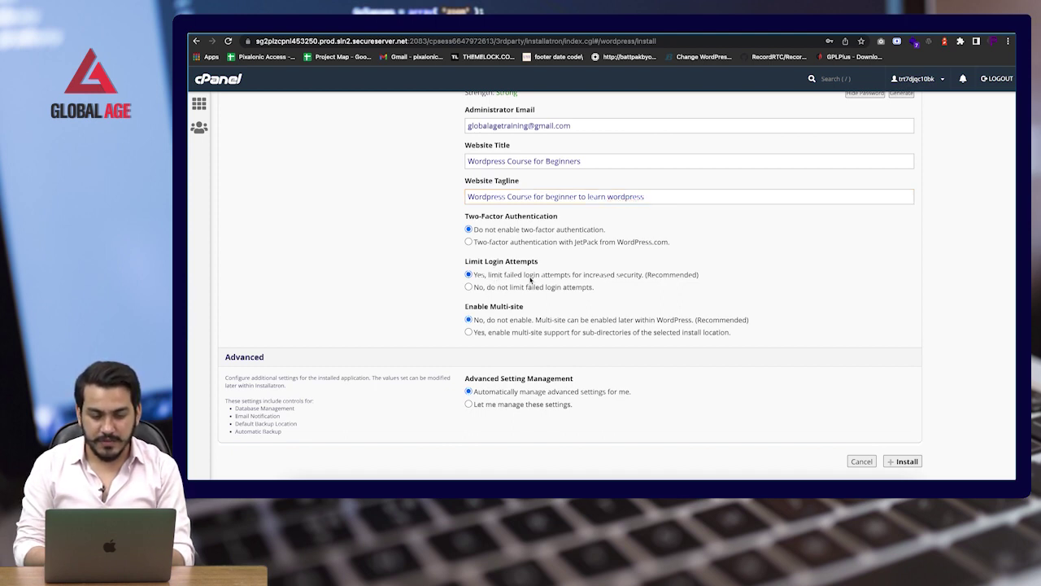
key("Return")
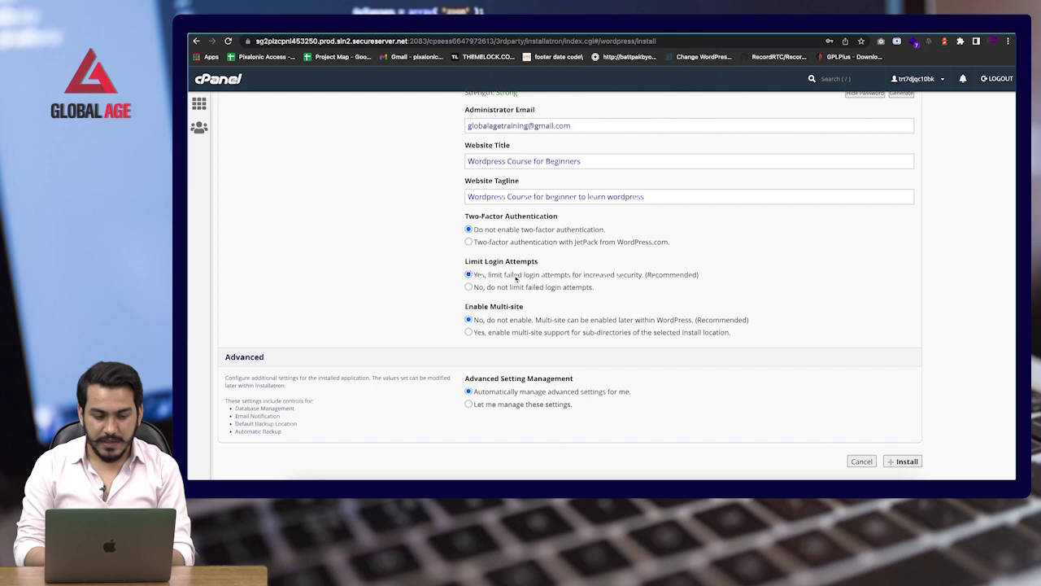
scroll(504, 277, "down", 2)
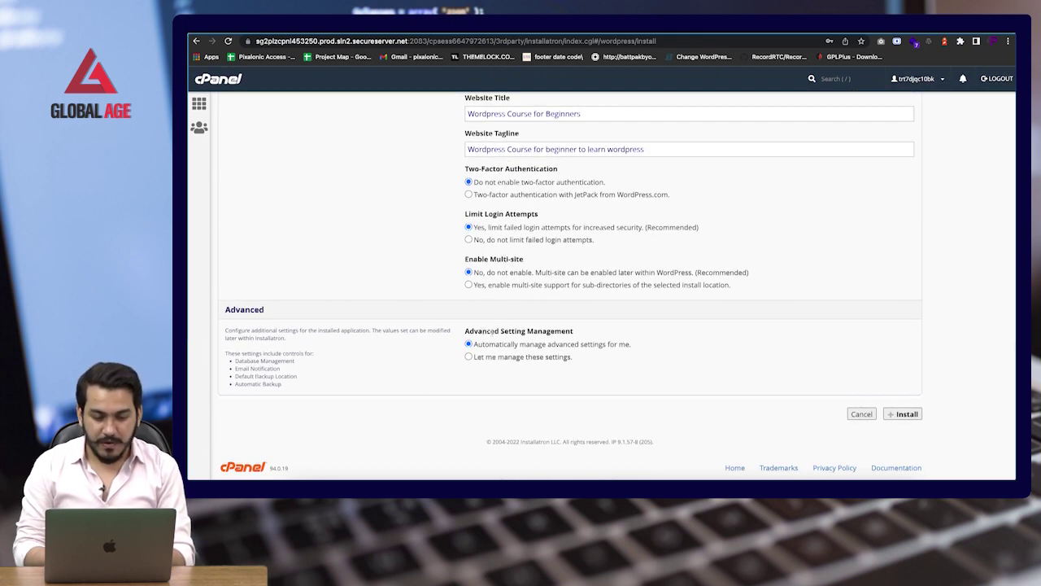
scroll(928, 378, "up", 1)
left_click(904, 450)
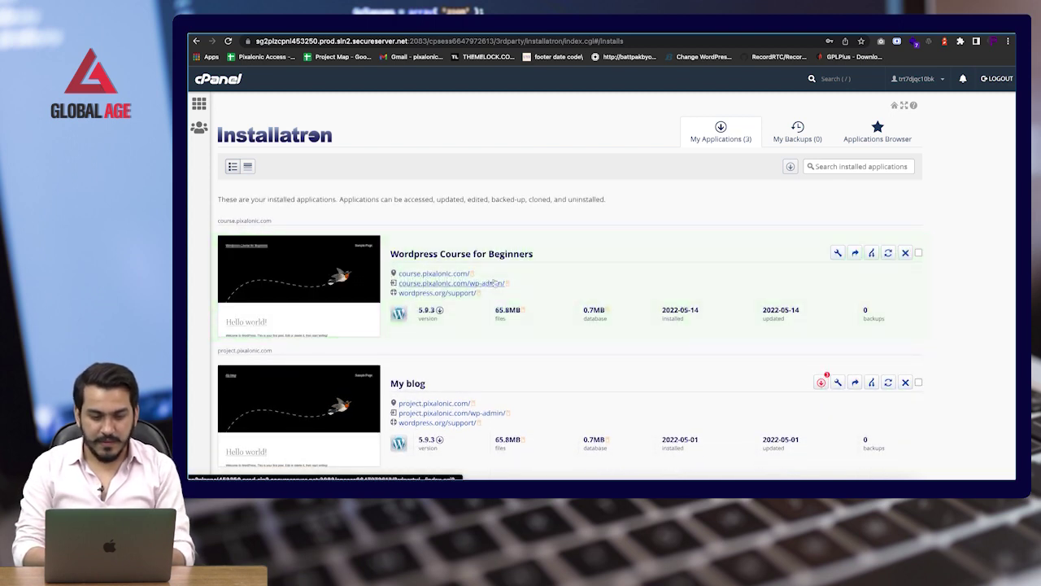
Open course.pixalonic.com/wp-admin from the Wordpress Course for Beginners entry
left_click(468, 283)
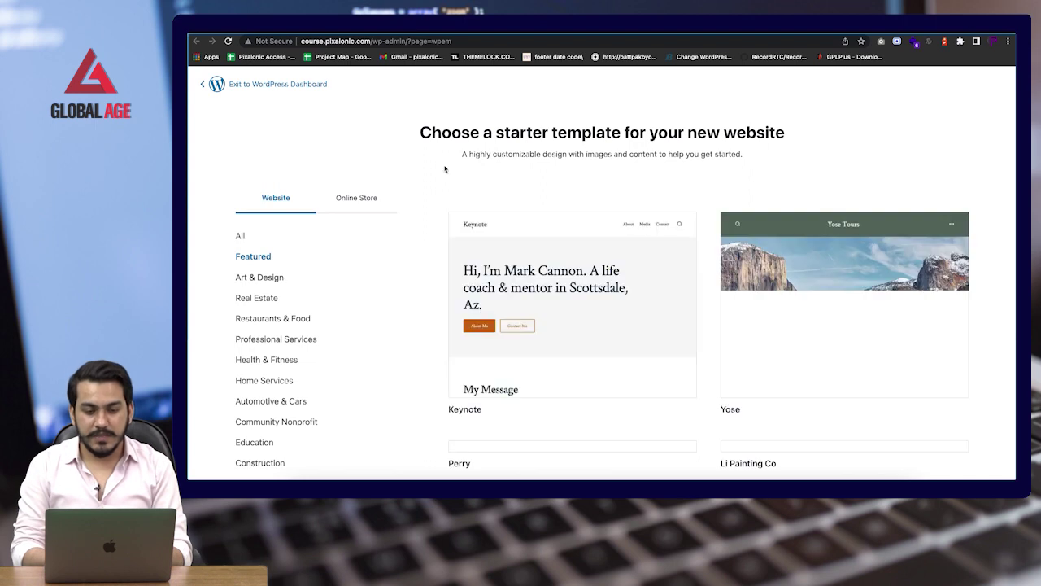
Browse the starter template grid and preview the Li Painting Co template
scroll(445, 169, "down", 1)
scroll(445, 169, "down", 1)
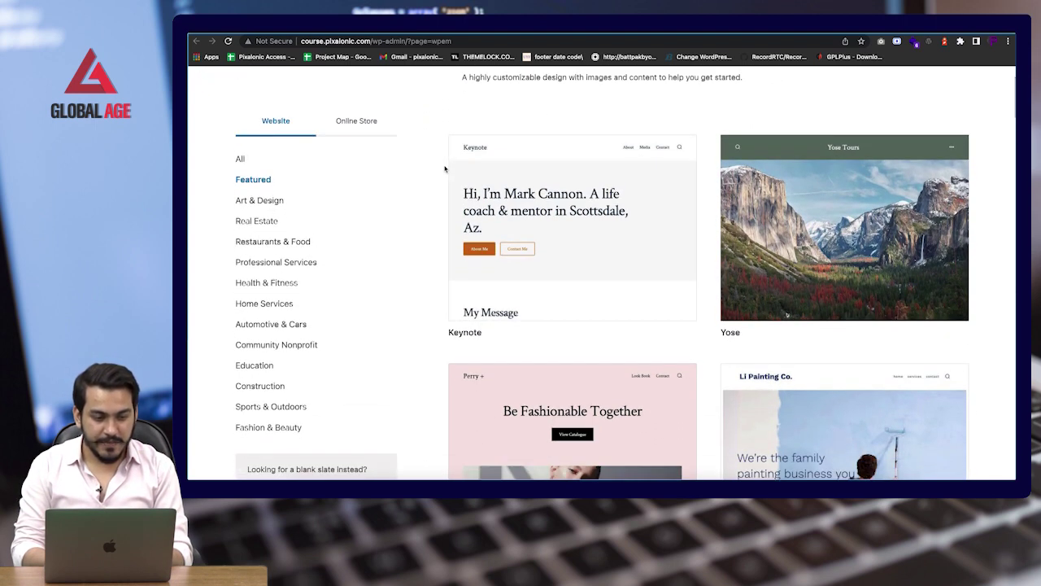
scroll(445, 168, "down", 1)
scroll(445, 168, "up", 1)
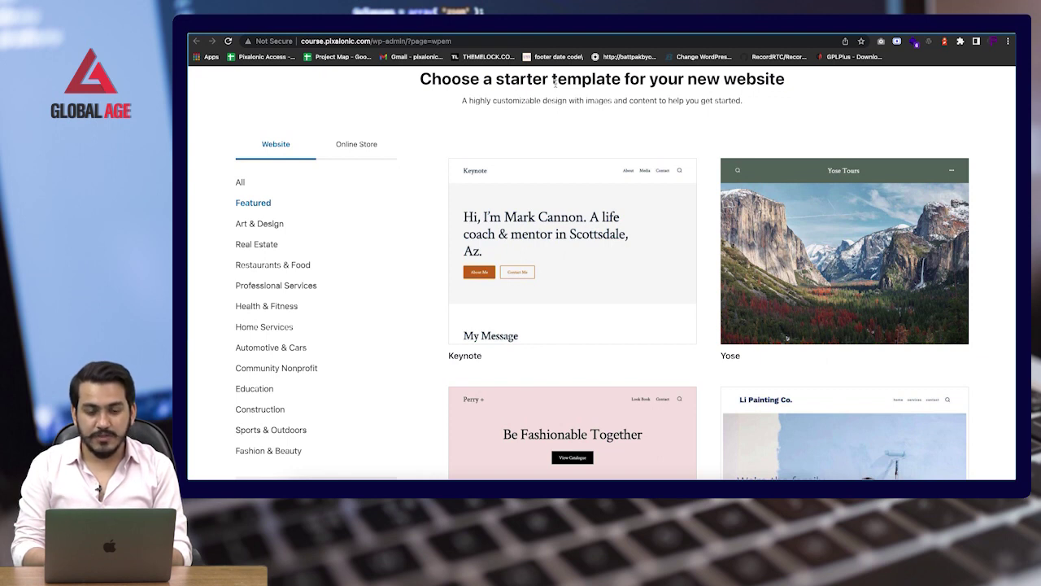
scroll(423, 167, "down", 2)
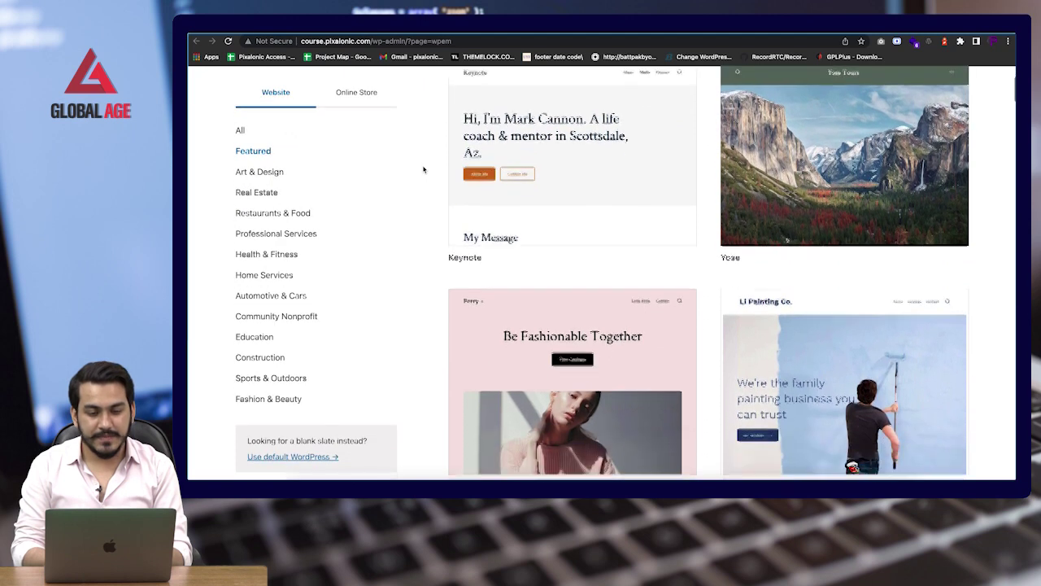
scroll(423, 169, "down", 3)
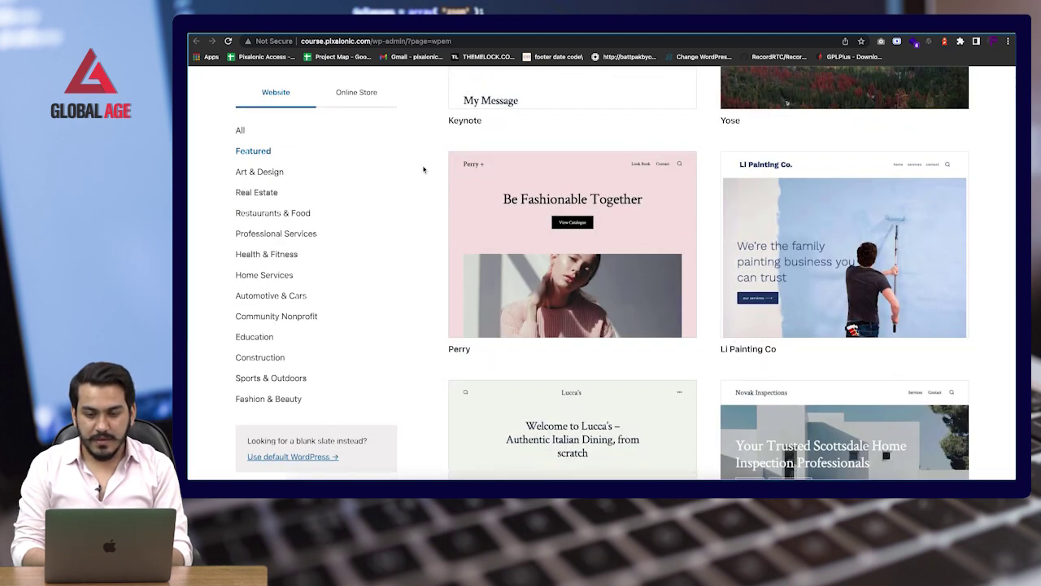
mouse_move(822, 244)
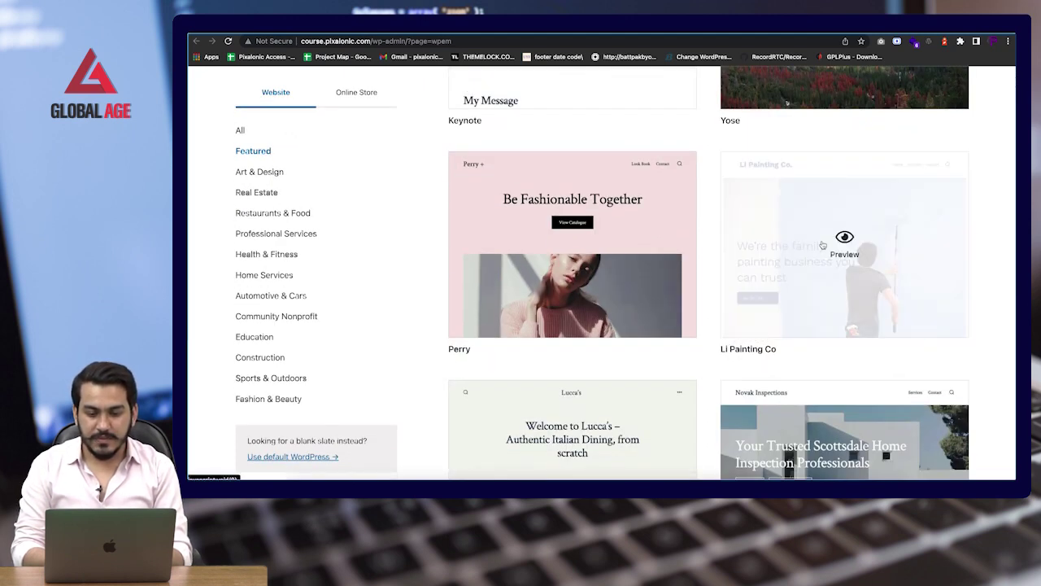
left_click(853, 244)
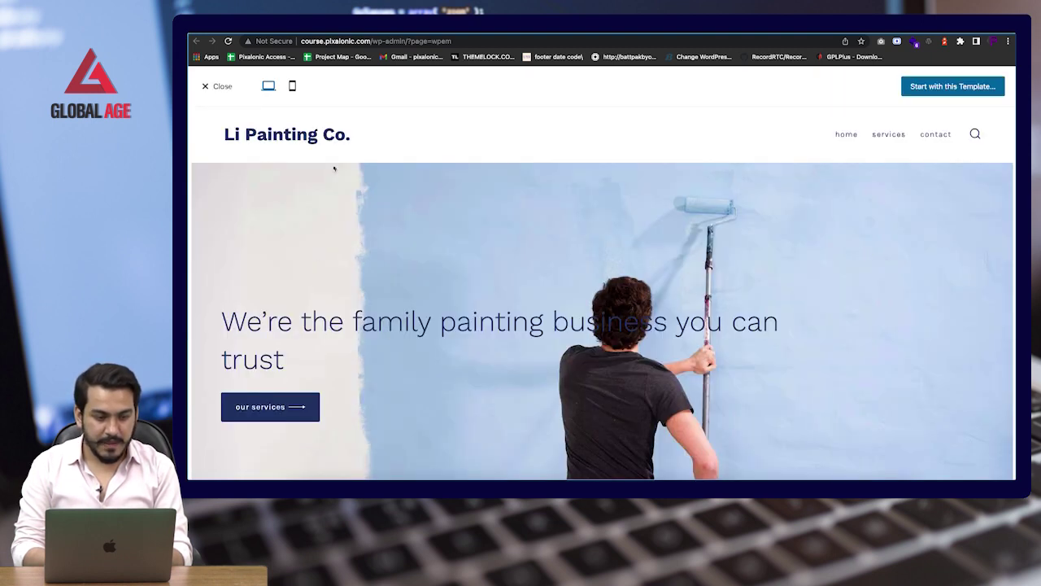
Look through the Li Painting Co preview and start with this template
scroll(537, 255, "down", 5)
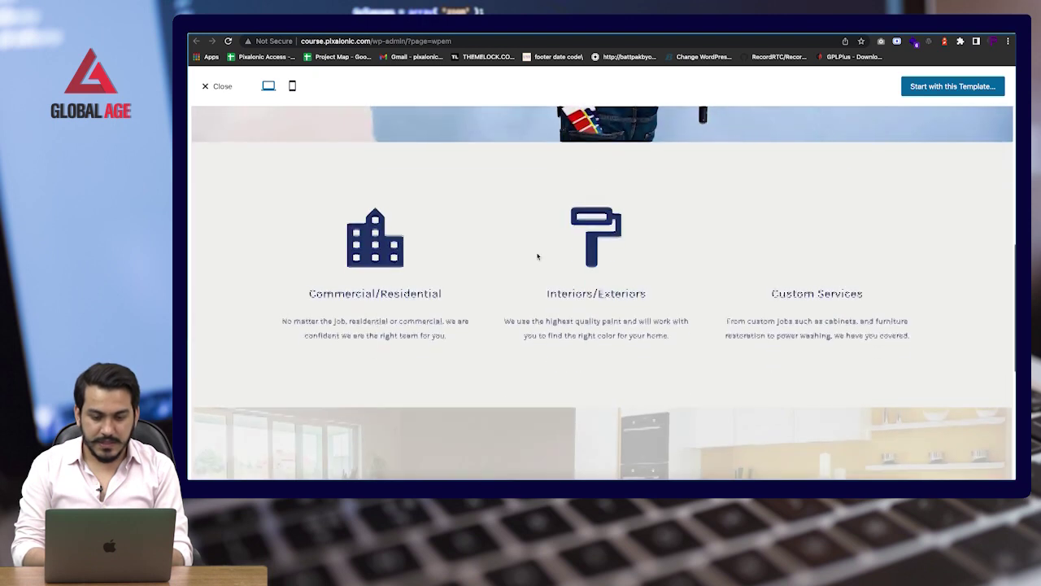
scroll(537, 256, "down", 8)
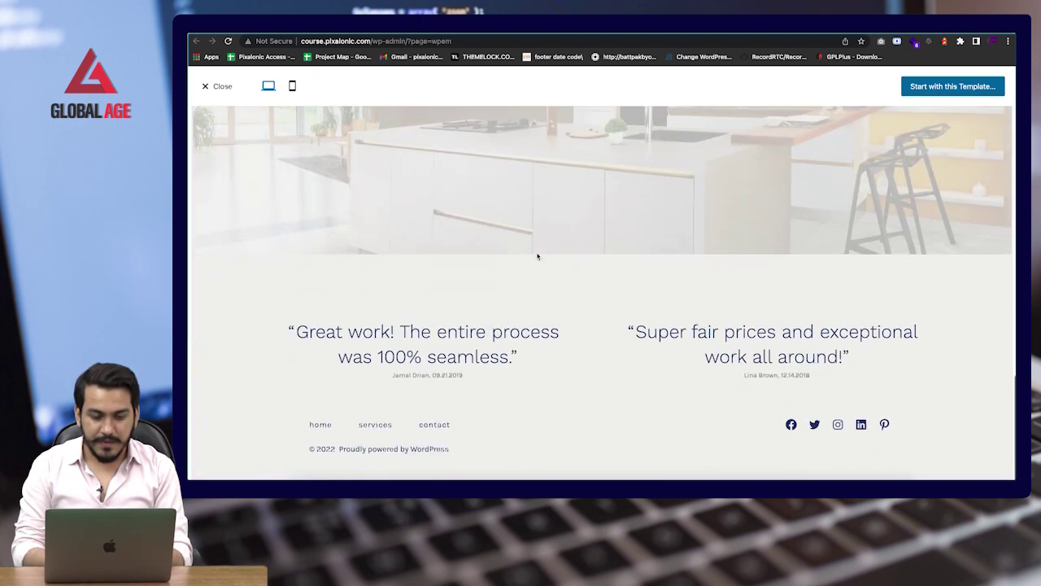
left_click(955, 87)
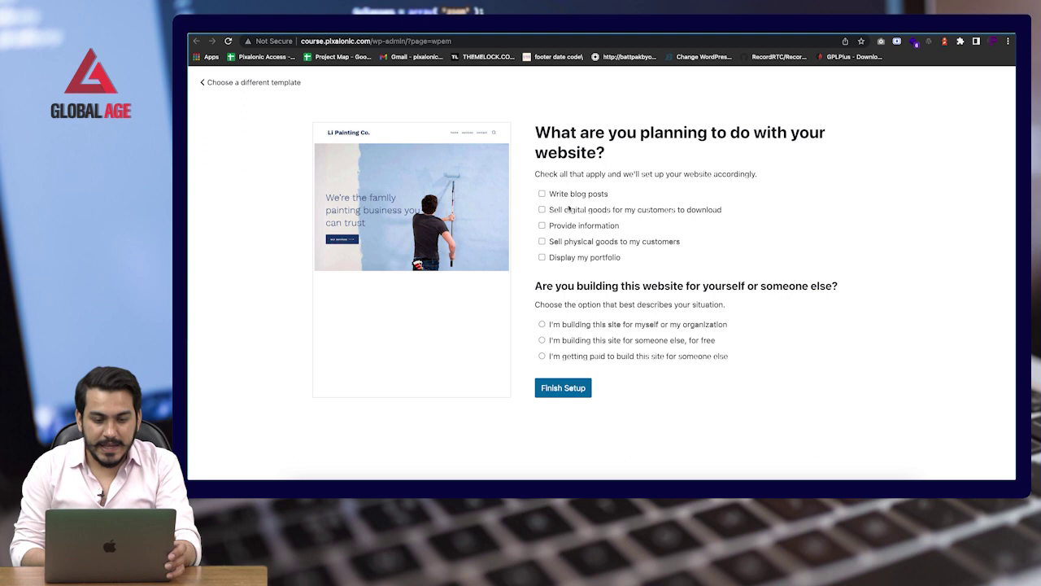
Choose Provide information, Display my portfolio, and building for myself, then finish setup
left_click(569, 231)
left_click(569, 259)
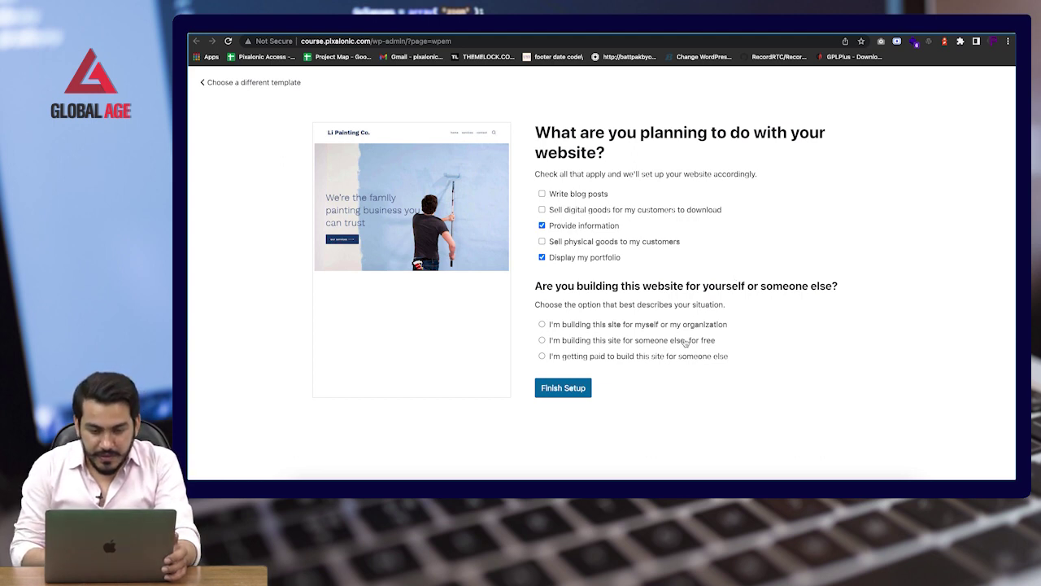
left_click(587, 325)
left_click(563, 390)
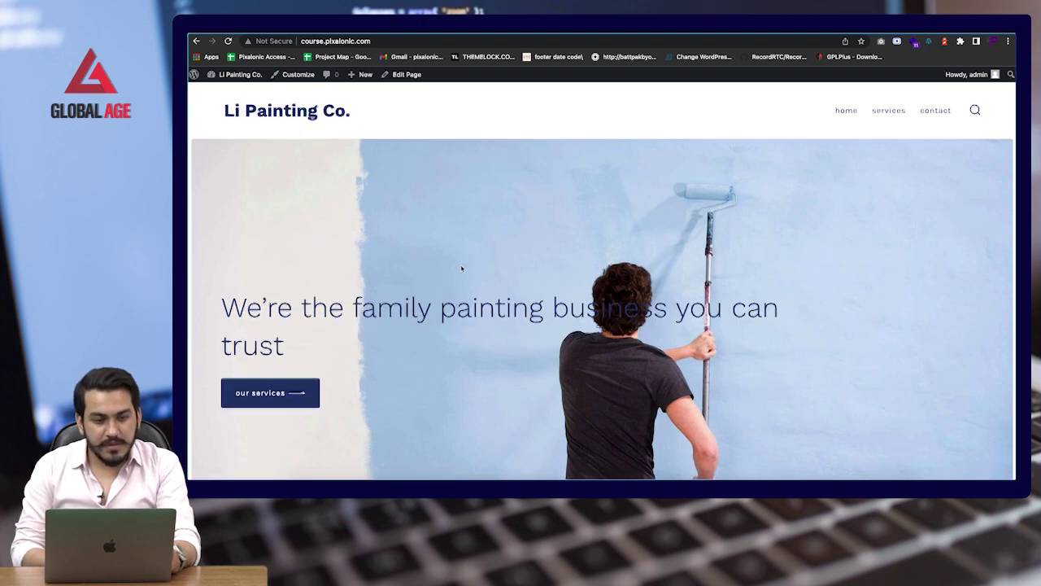
Browse the new painting homepage, then return to the Dashboard from the site-name menu
scroll(461, 268, "down", 2)
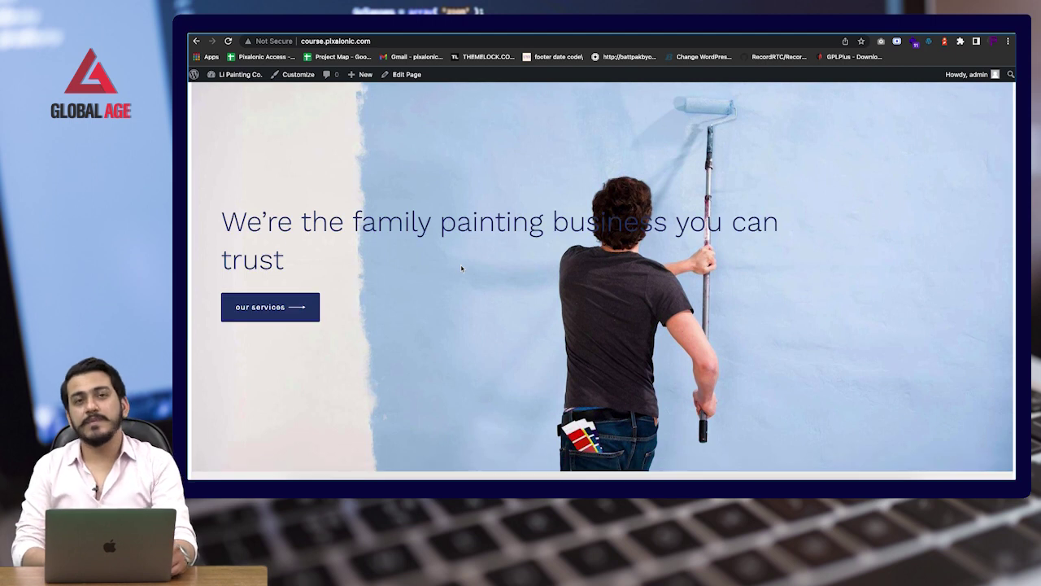
scroll(462, 269, "down", 8)
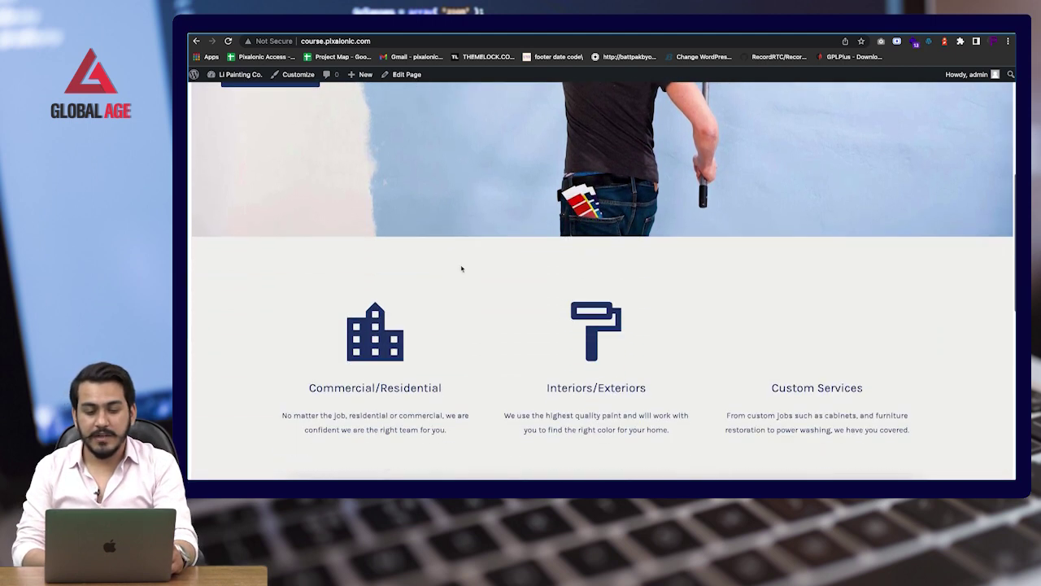
scroll(461, 269, "down", 6)
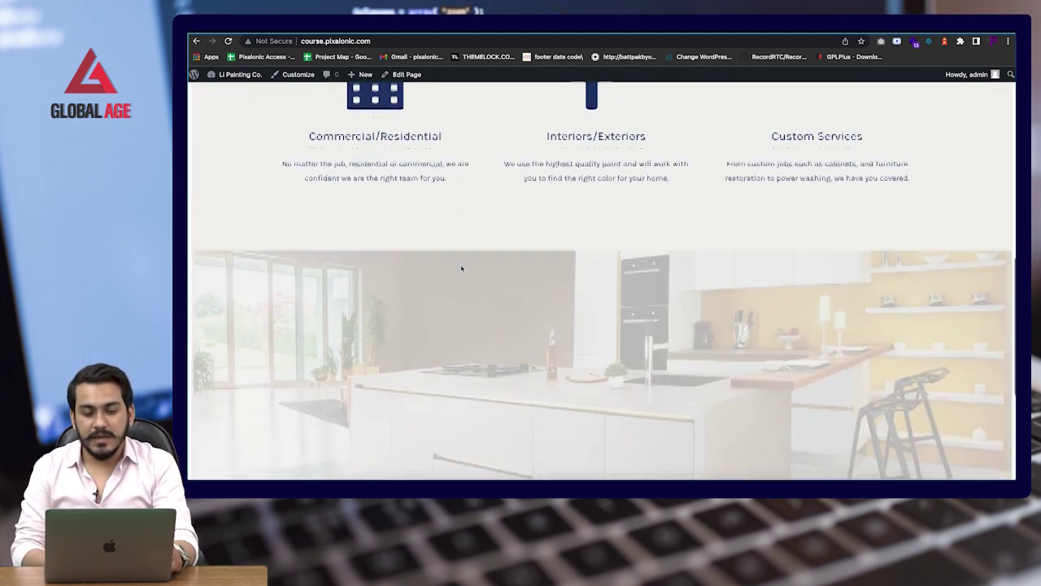
scroll(461, 269, "down", 5)
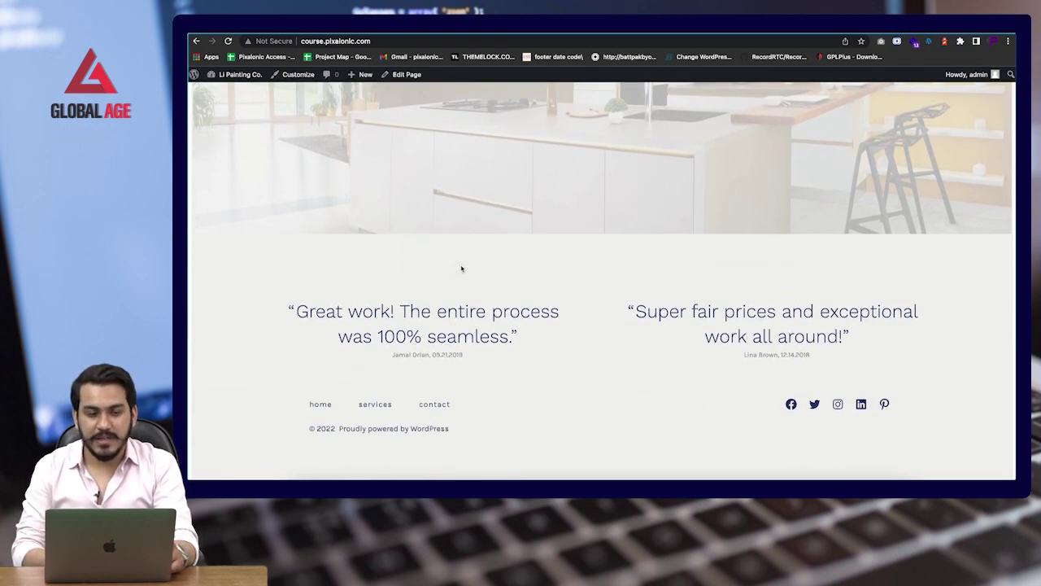
scroll(461, 269, "up", 2)
scroll(461, 268, "down", 2)
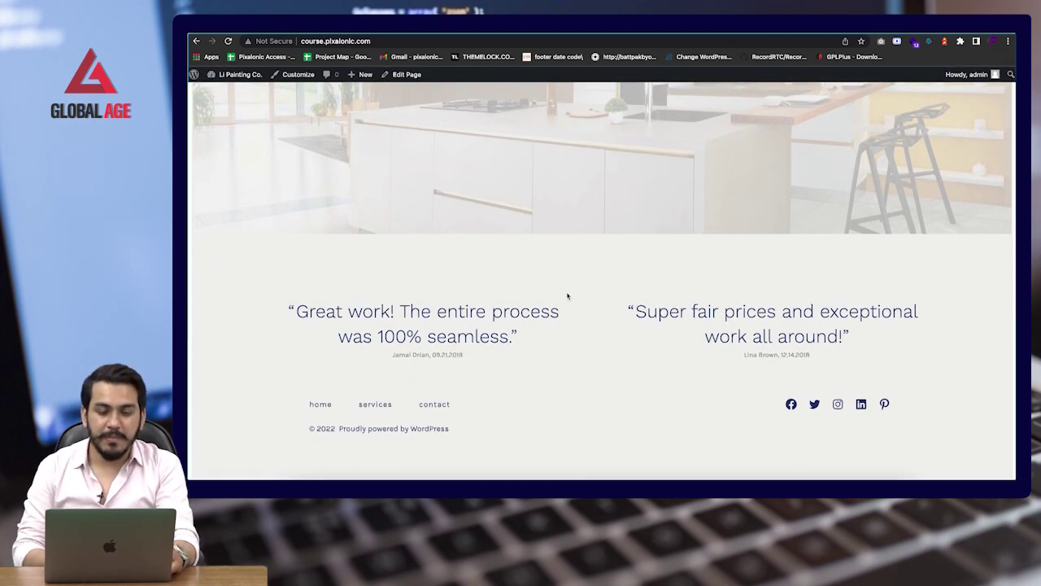
scroll(567, 296, "up", 1)
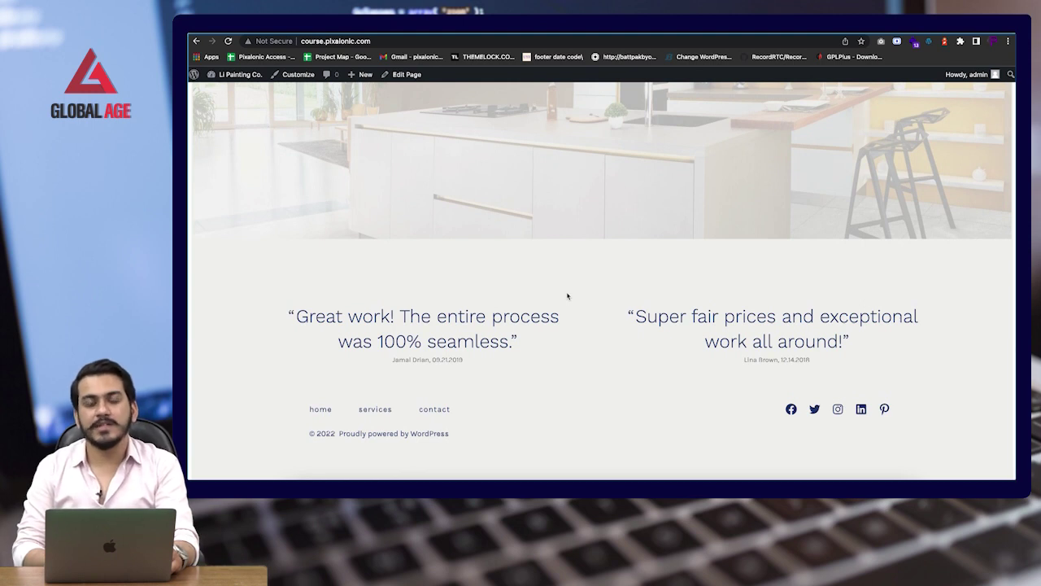
scroll(567, 296, "up", 3)
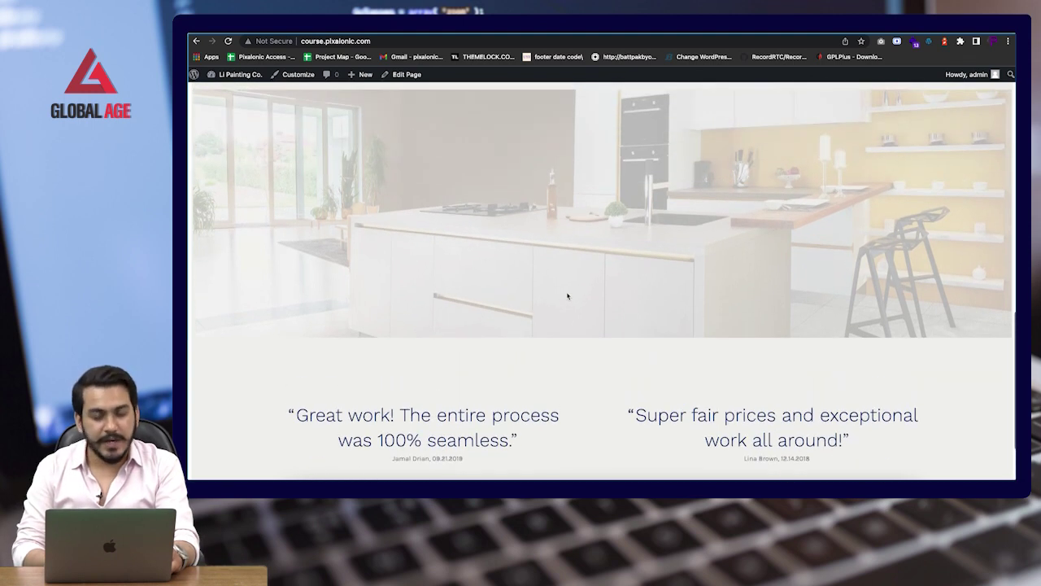
scroll(567, 296, "up", 10)
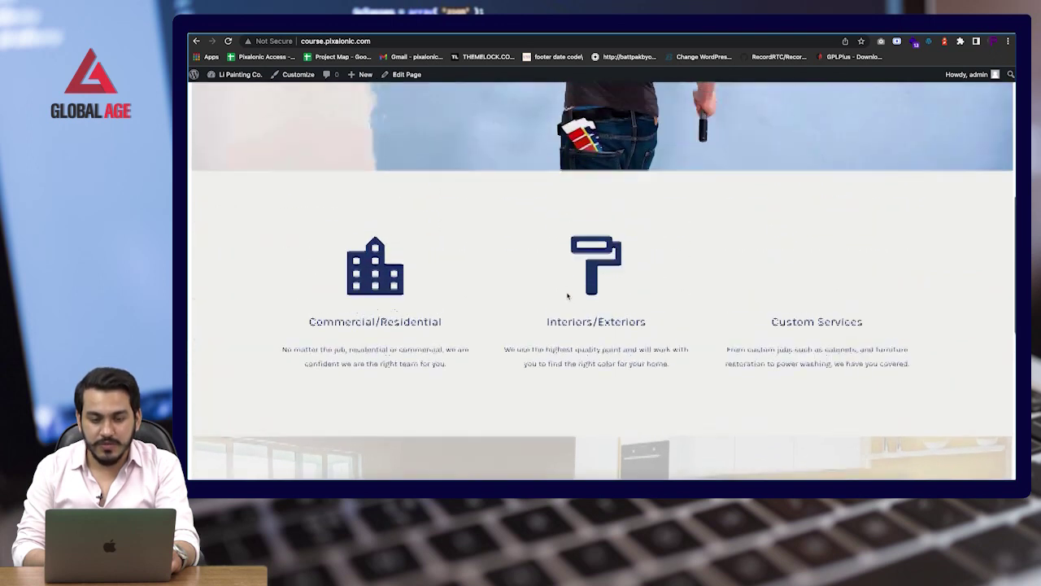
scroll(567, 296, "up", 4)
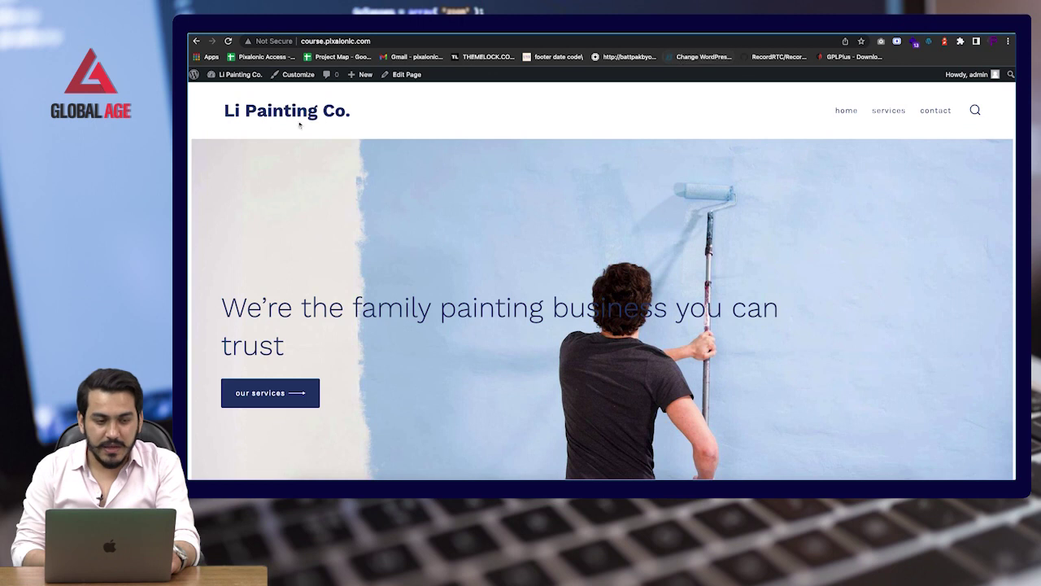
mouse_move(234, 77)
left_click(224, 95)
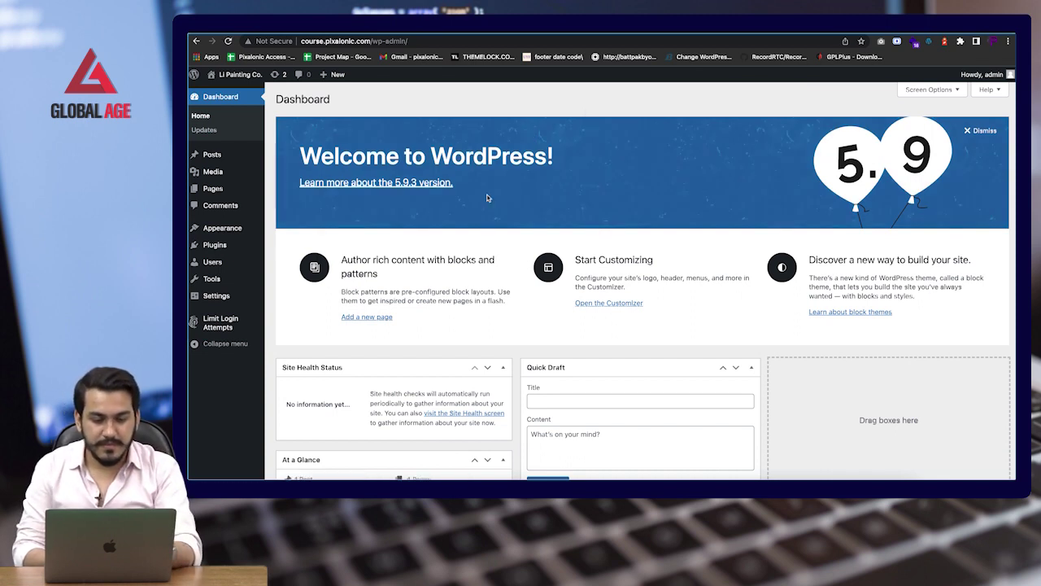
Review the Dashboard, toggle the Site Health Status box, and open Dashboard > Updates
scroll(487, 198, "down", 2)
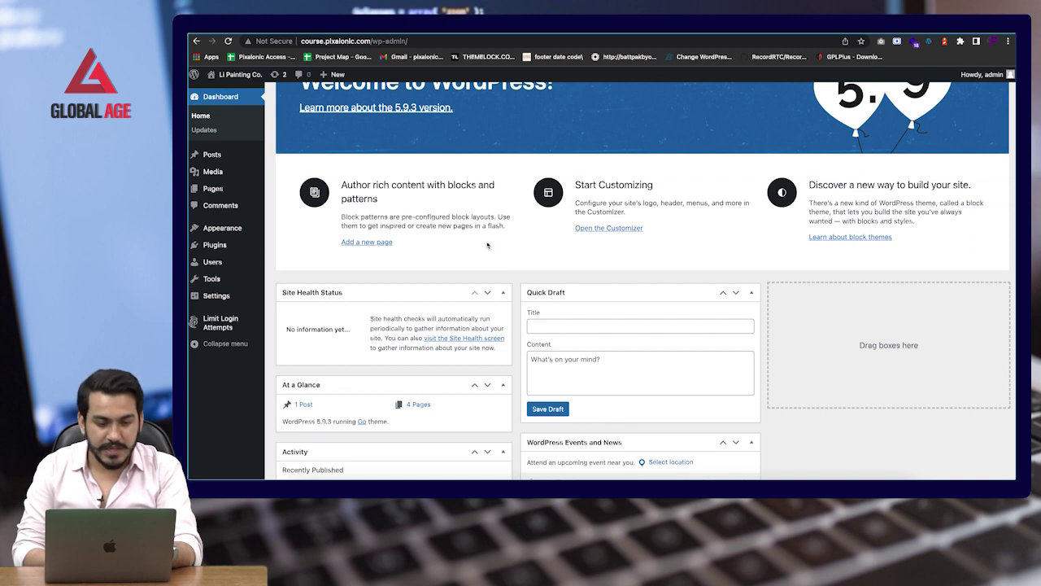
scroll(489, 245, "down", 2)
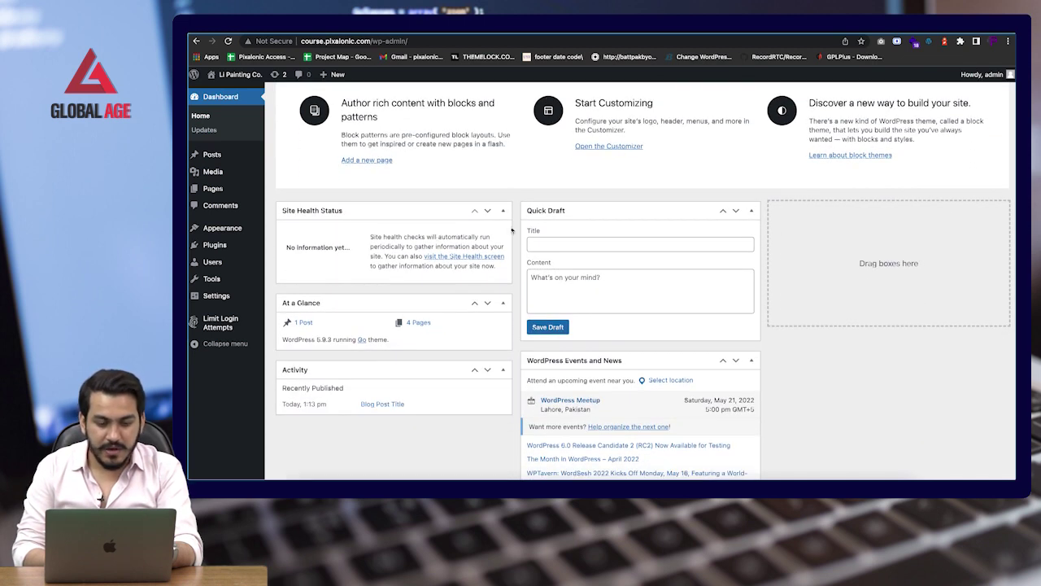
scroll(599, 408, "down", 1)
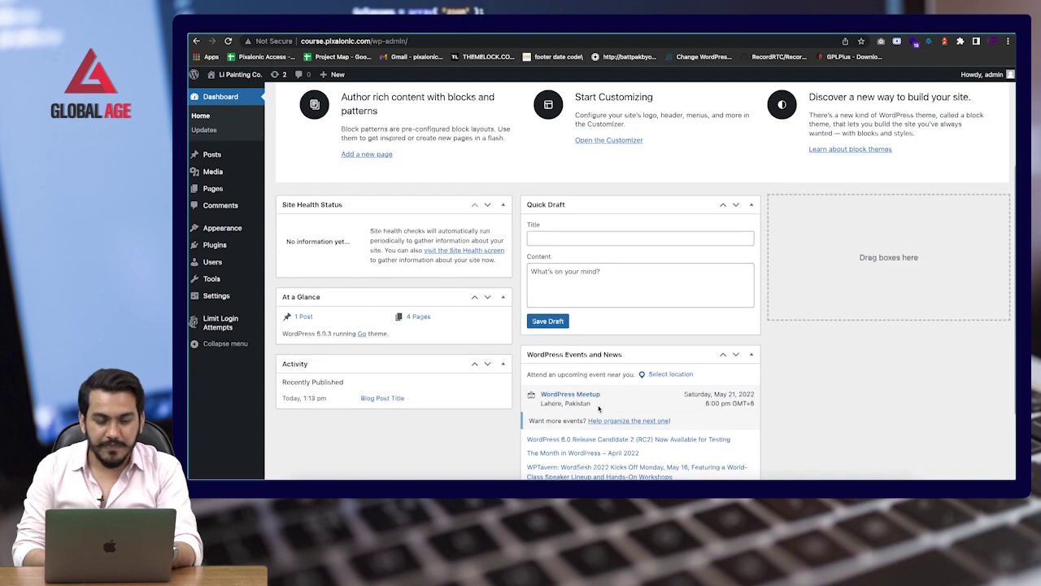
scroll(599, 408, "up", 3)
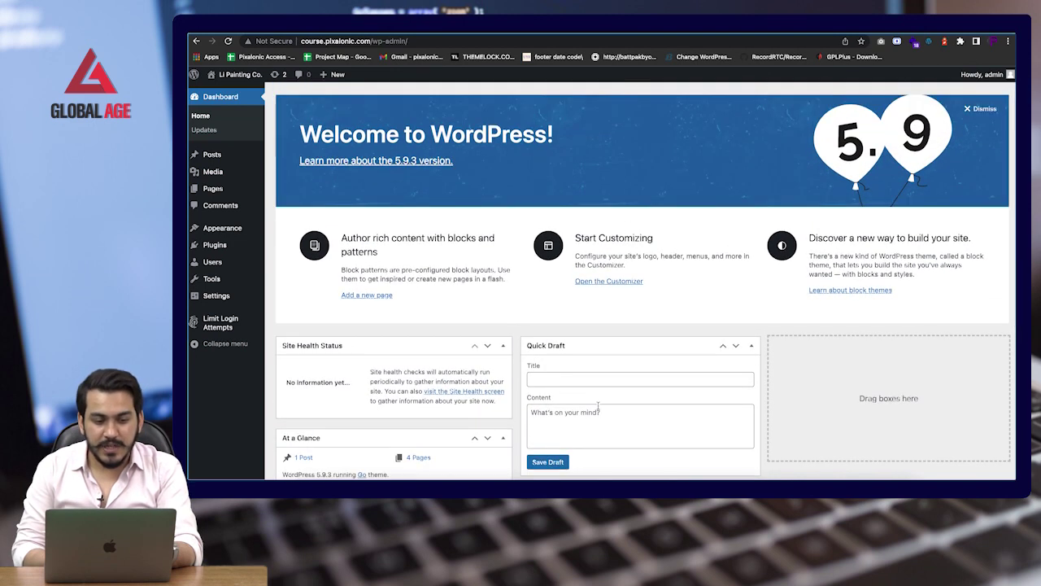
scroll(598, 405, "down", 2)
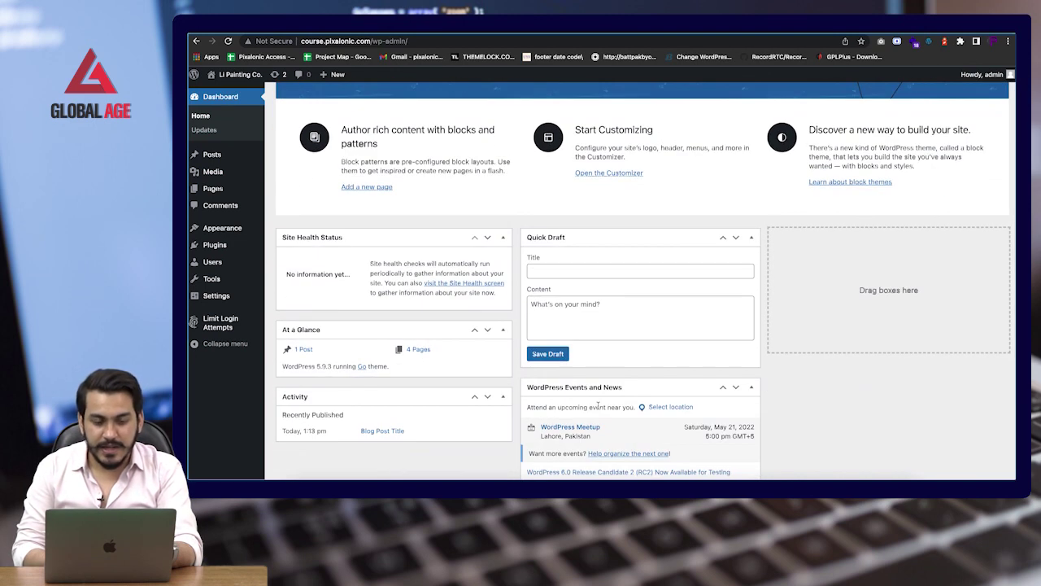
scroll(480, 301, "up", 1)
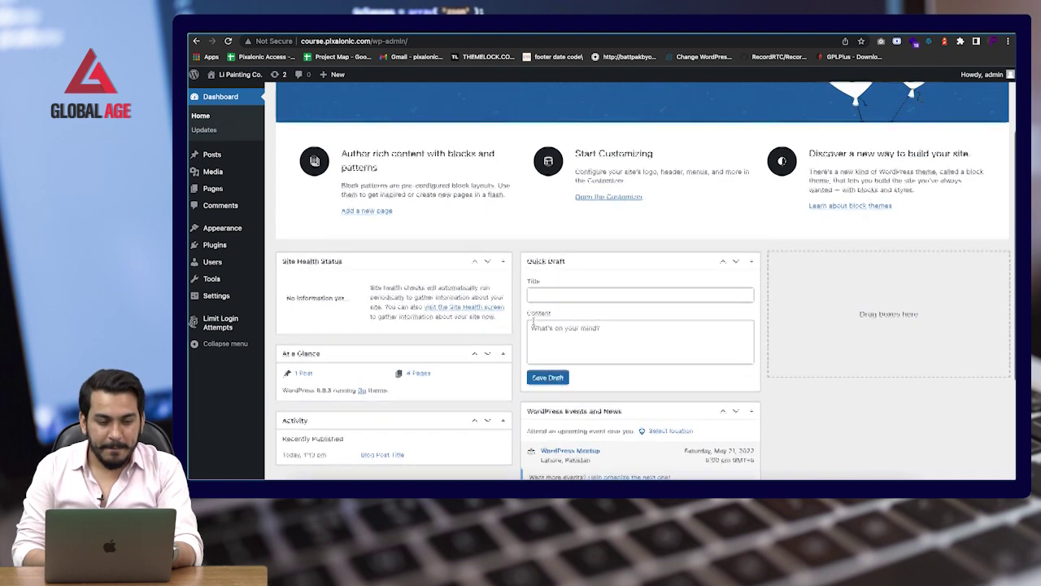
left_click(389, 278)
left_click(390, 278)
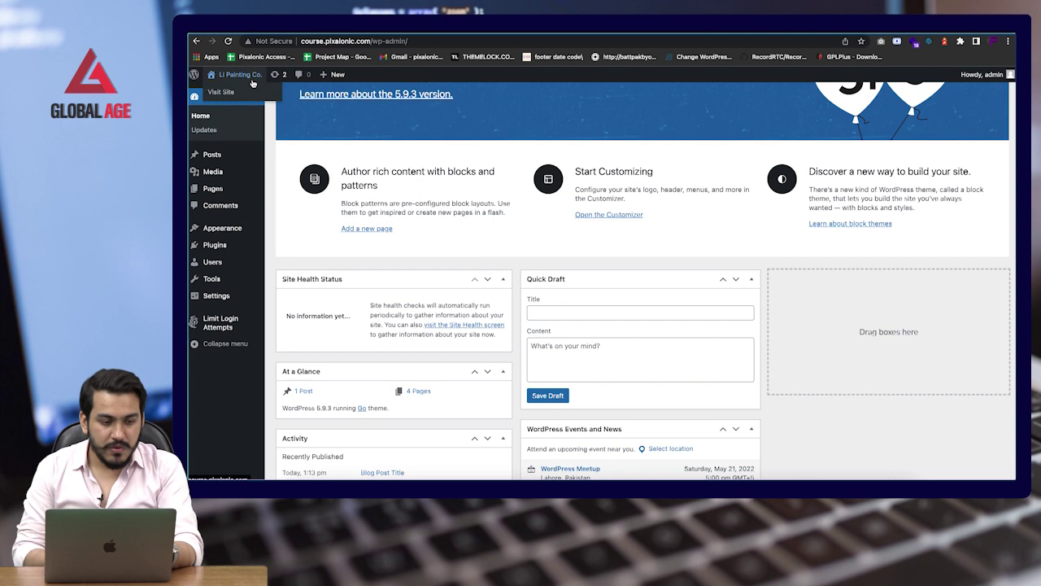
left_click(209, 128)
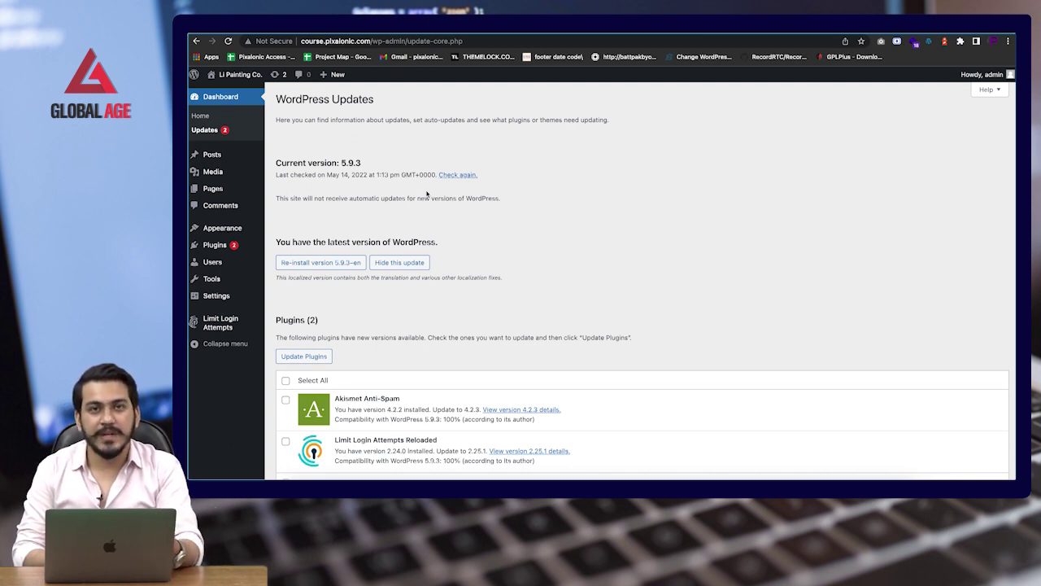
Select all plugins and update Akismet Anti-Spam and Limit Login Attempts Reloaded
scroll(426, 192, "down", 3)
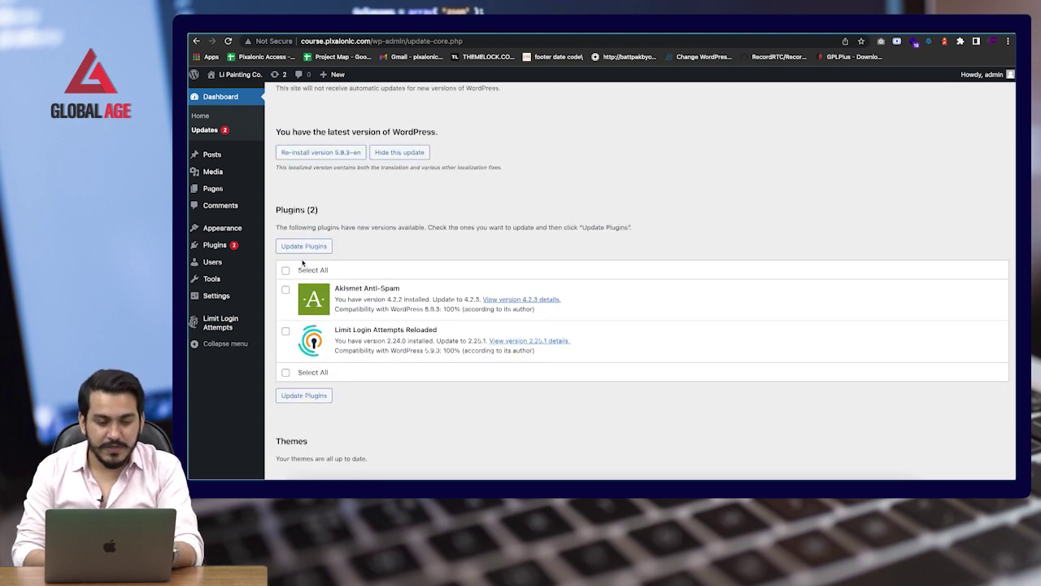
left_click(287, 270)
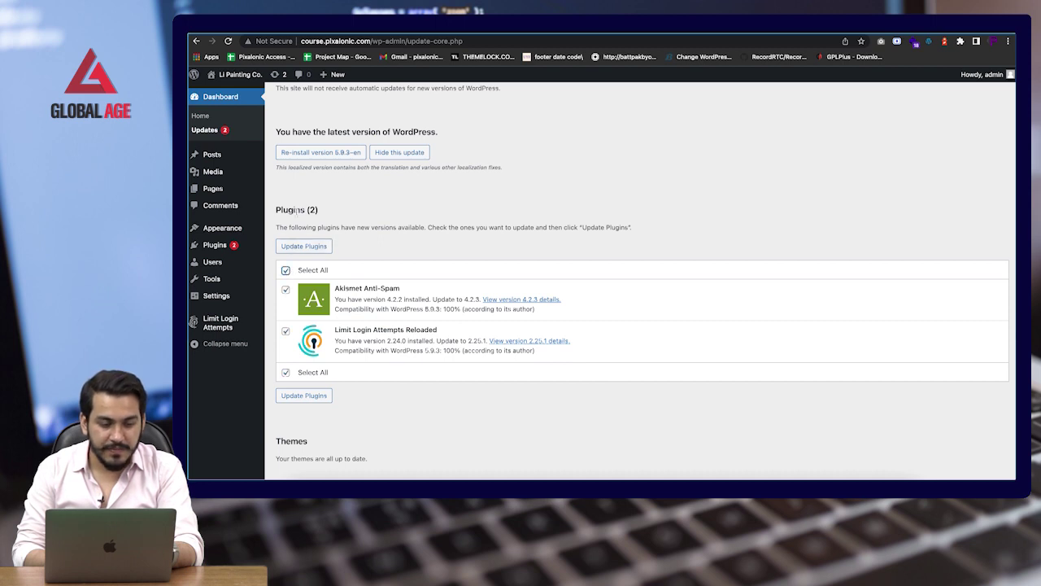
left_click(302, 246)
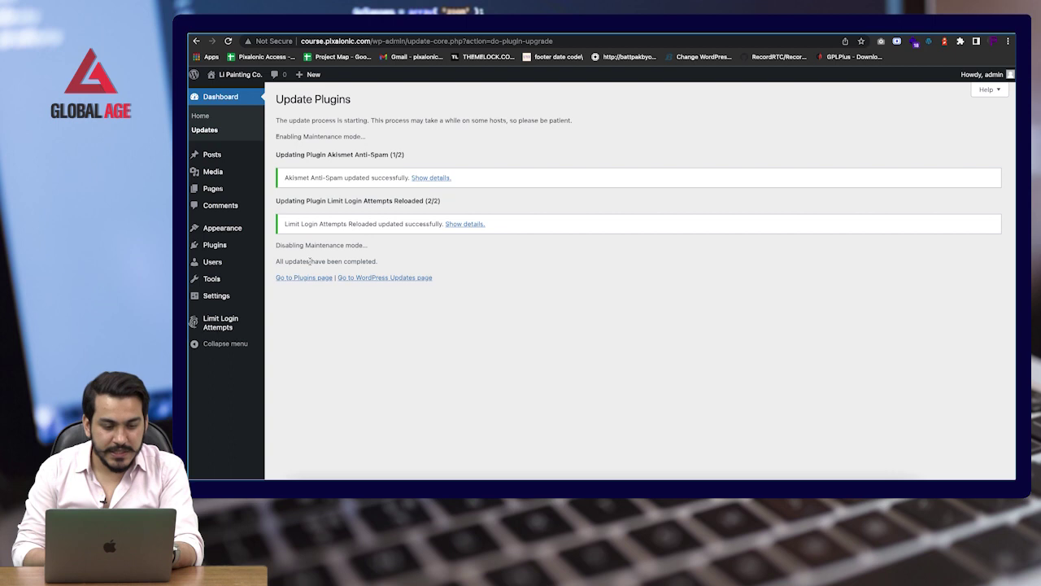
left_click(359, 278)
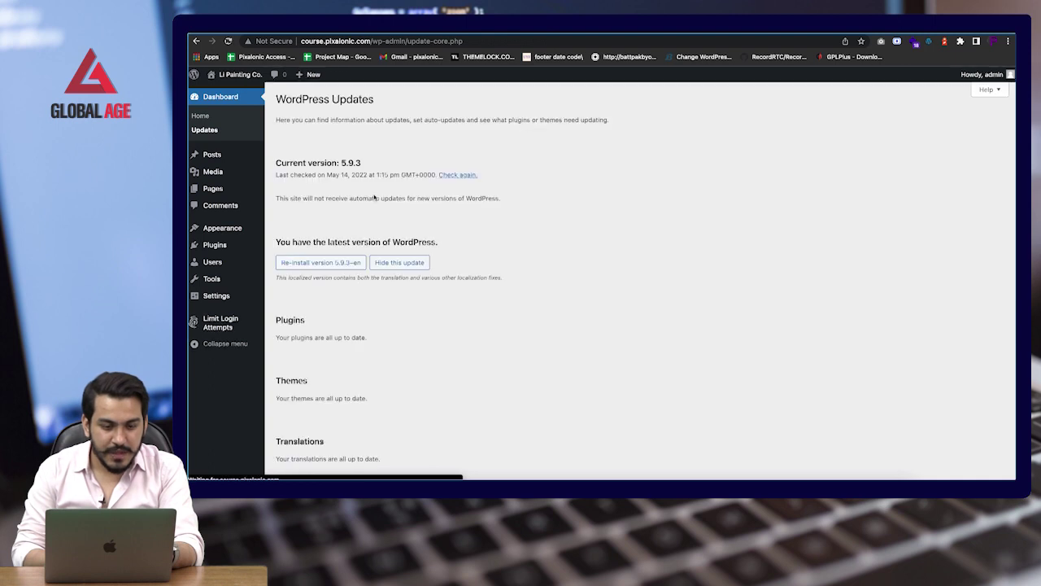
Confirm on the Updates page that core 5.9.3 and all plugins are current
left_click_drag(274, 163, 354, 162)
left_click(367, 162)
left_click(366, 163)
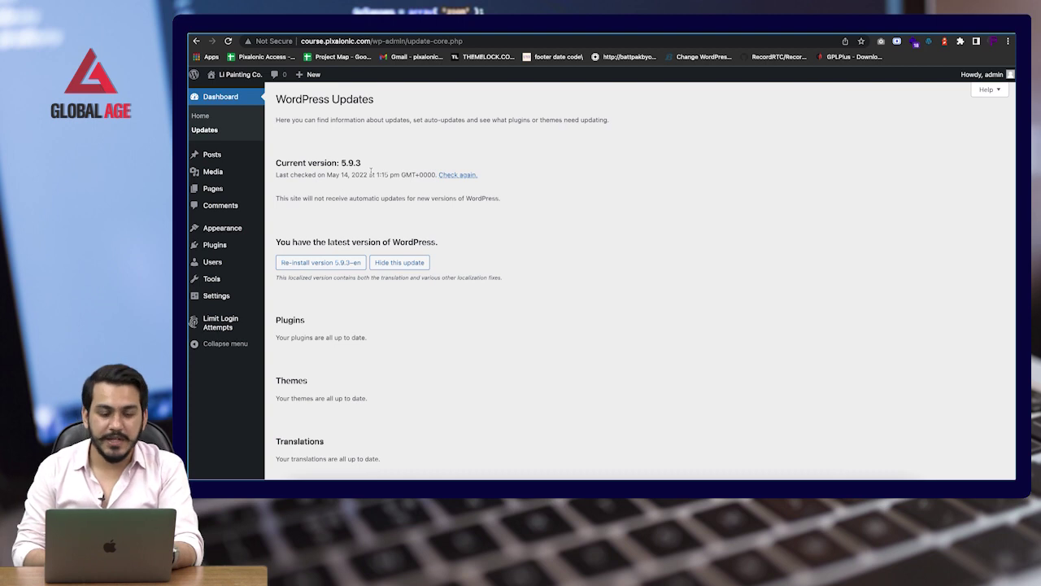
scroll(358, 244, "down", 1)
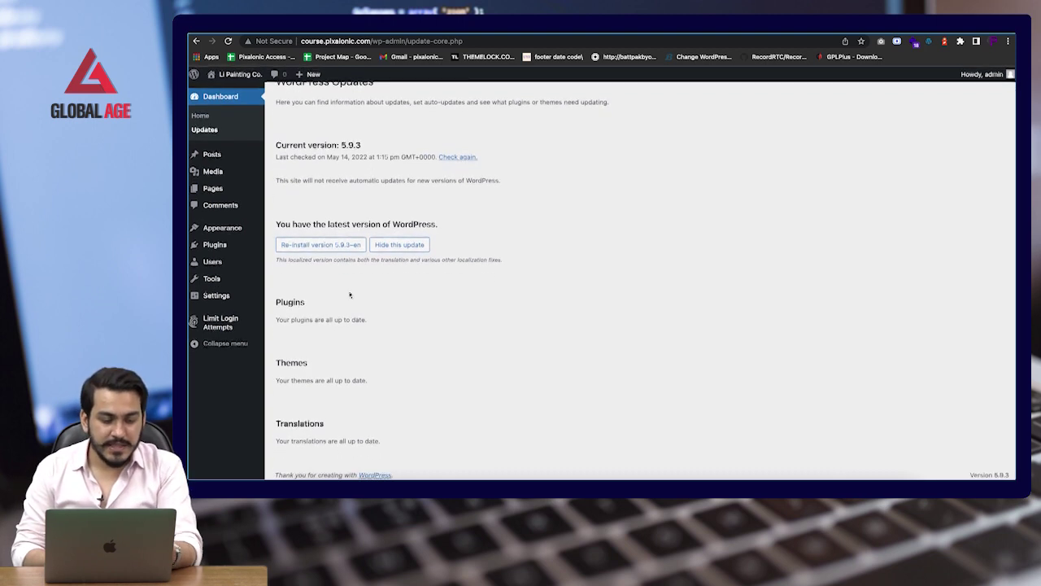
left_click_drag(278, 301, 388, 327)
left_click(289, 363)
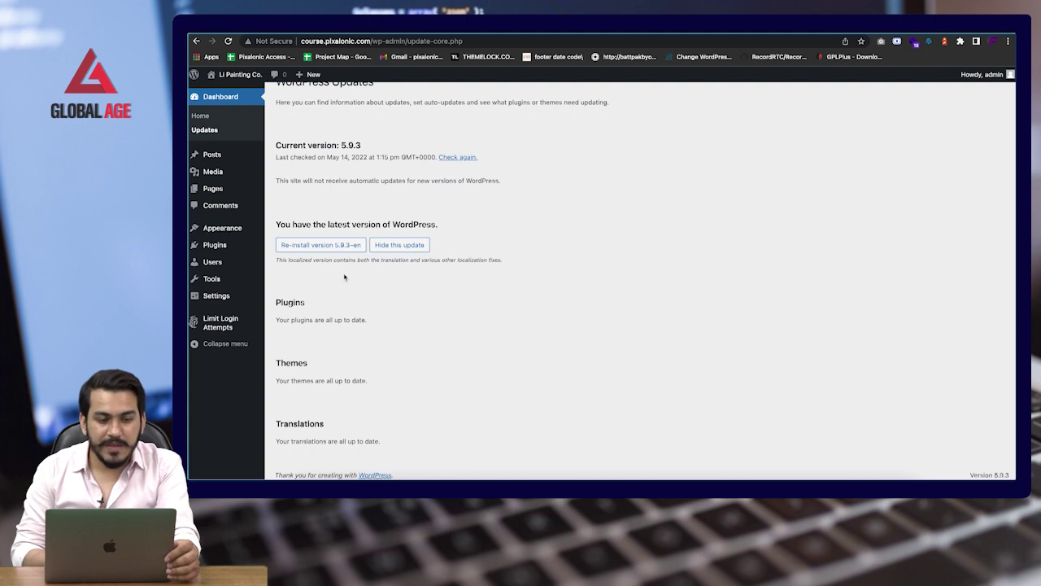
mouse_move(210, 160)
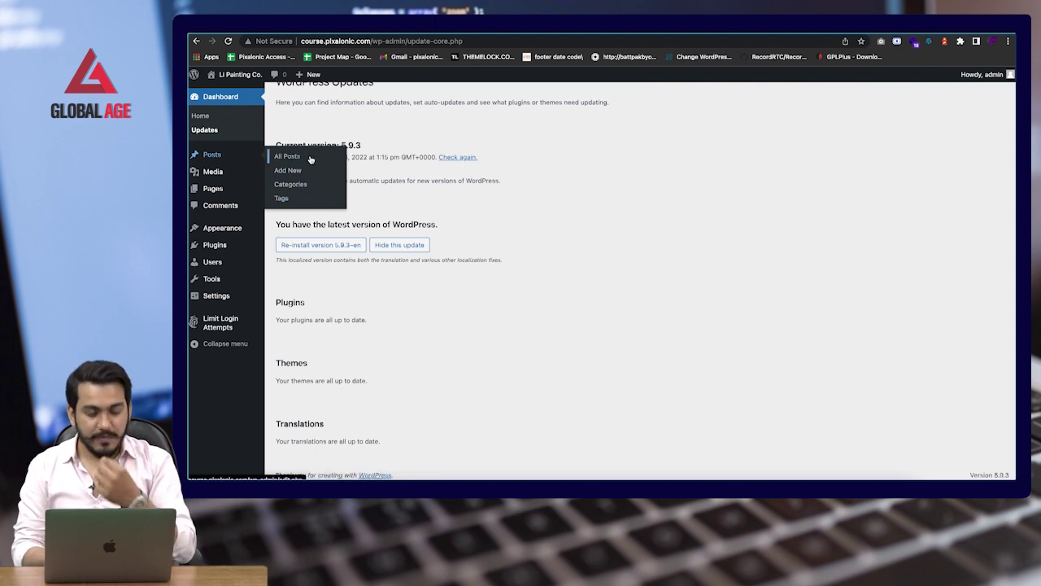
From All Posts, start a new blank post and dismiss the block editor welcome guide
left_click(310, 158)
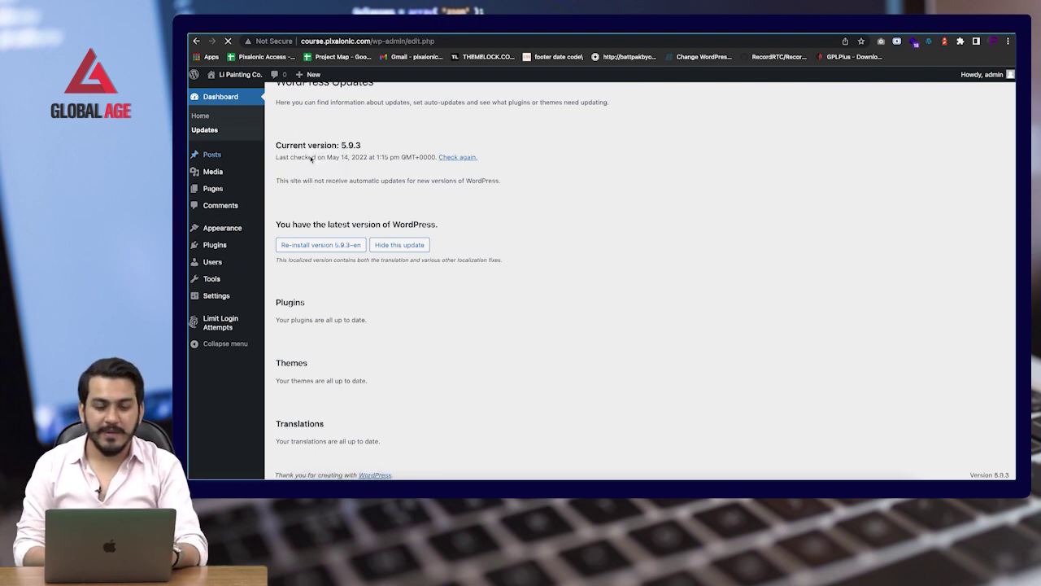
mouse_move(313, 172)
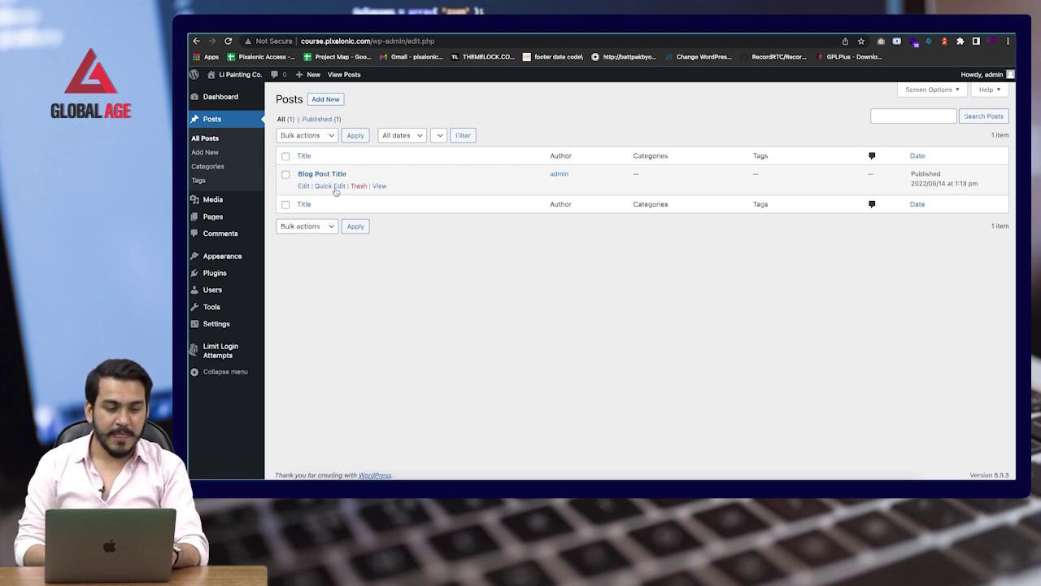
left_click(212, 155)
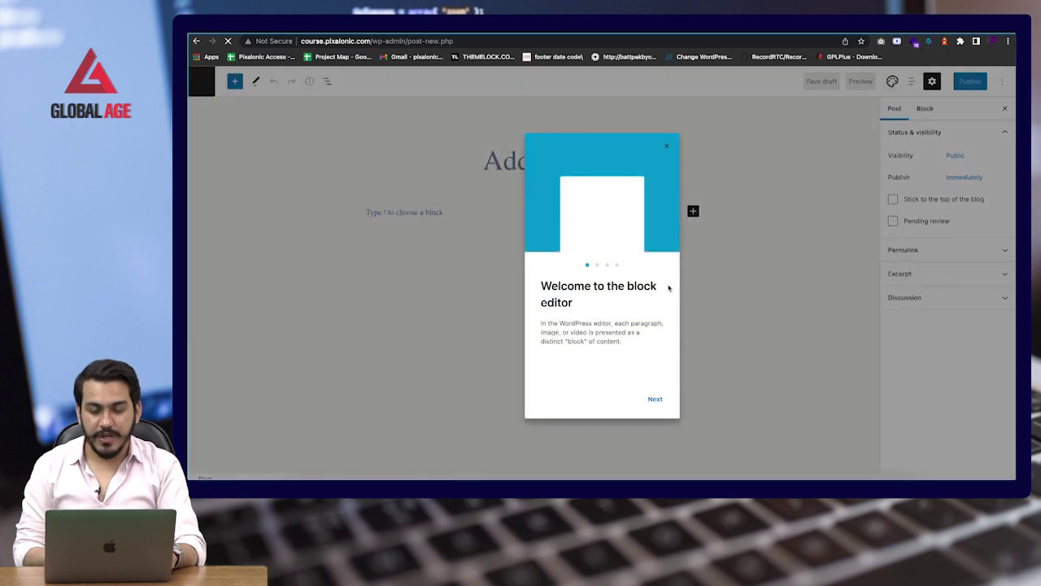
left_click(668, 146)
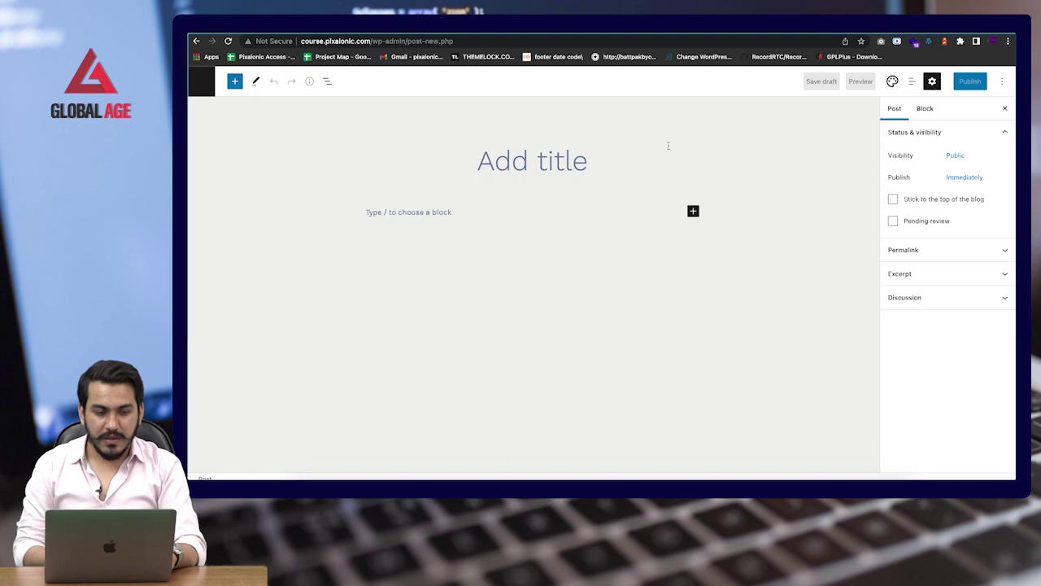
left_click(196, 82)
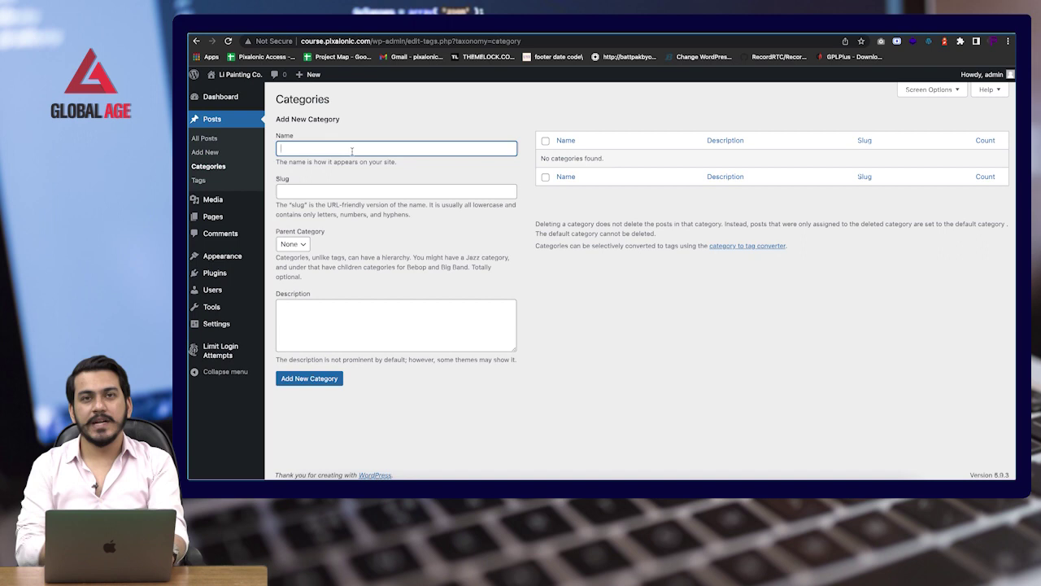
Add the post category 'Course Outline', then go to the Tags page
type("Cours")
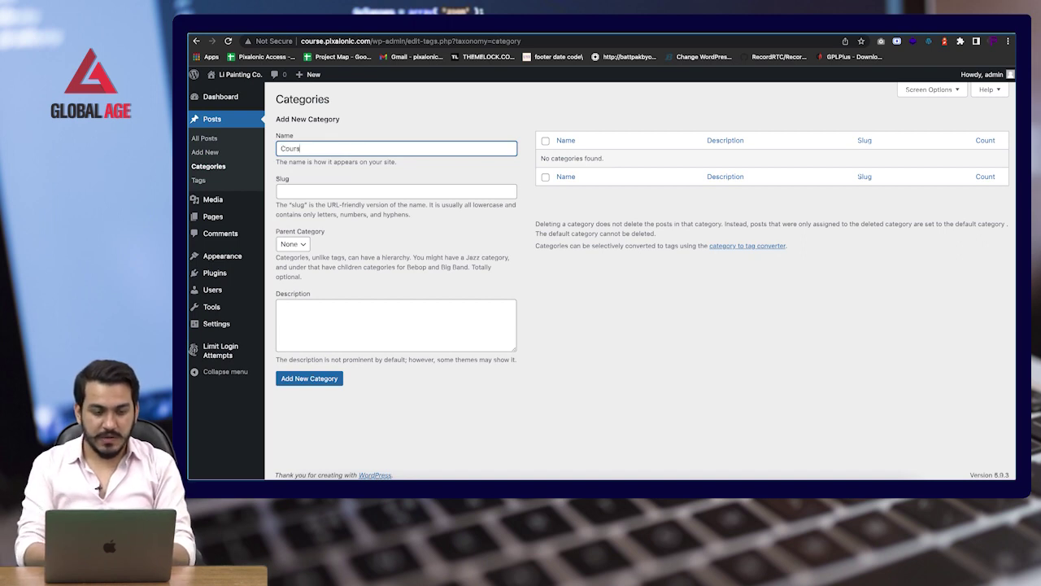
type("e Outline")
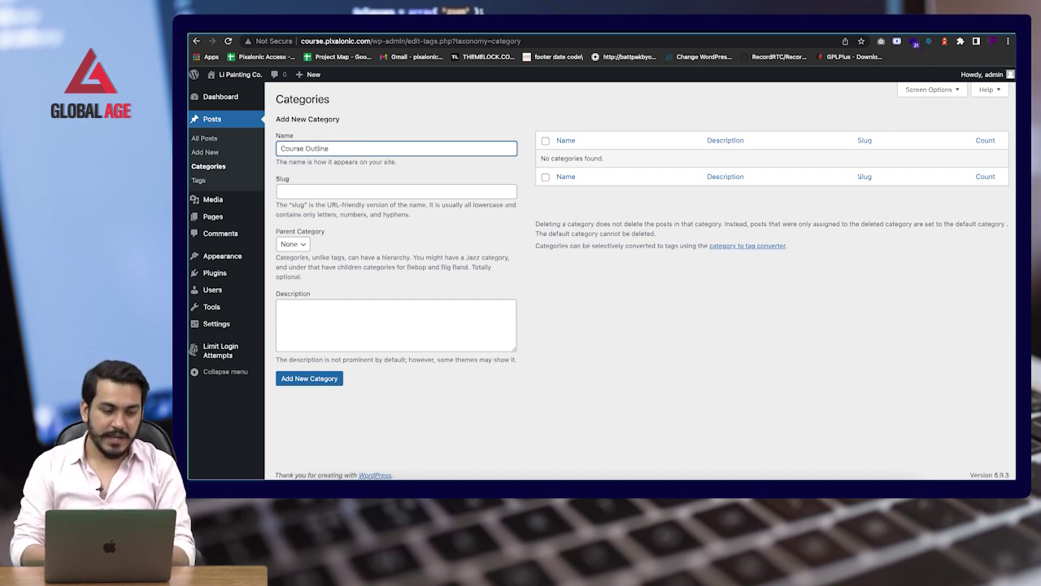
left_click(310, 377)
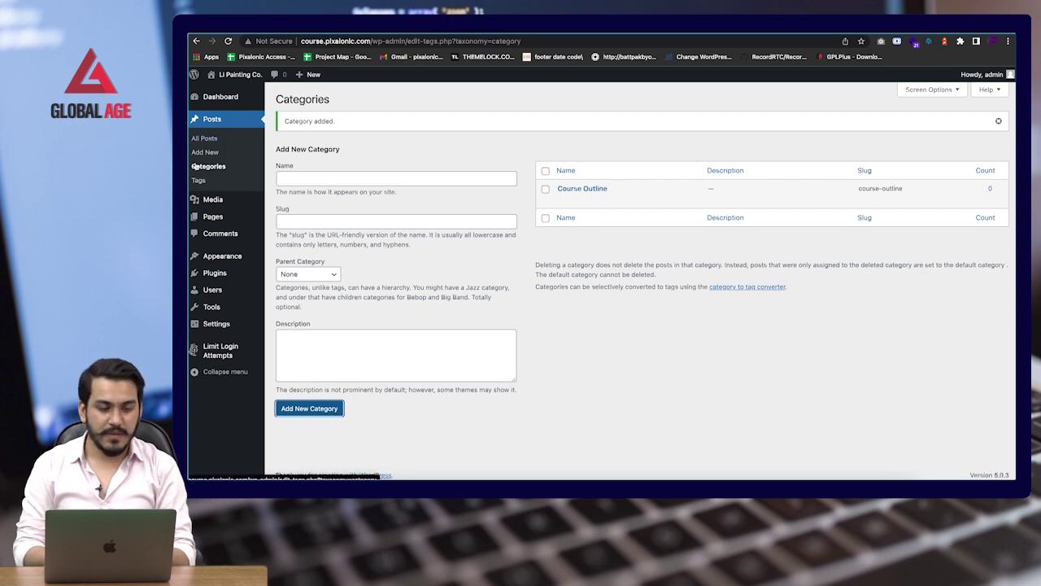
left_click(203, 186)
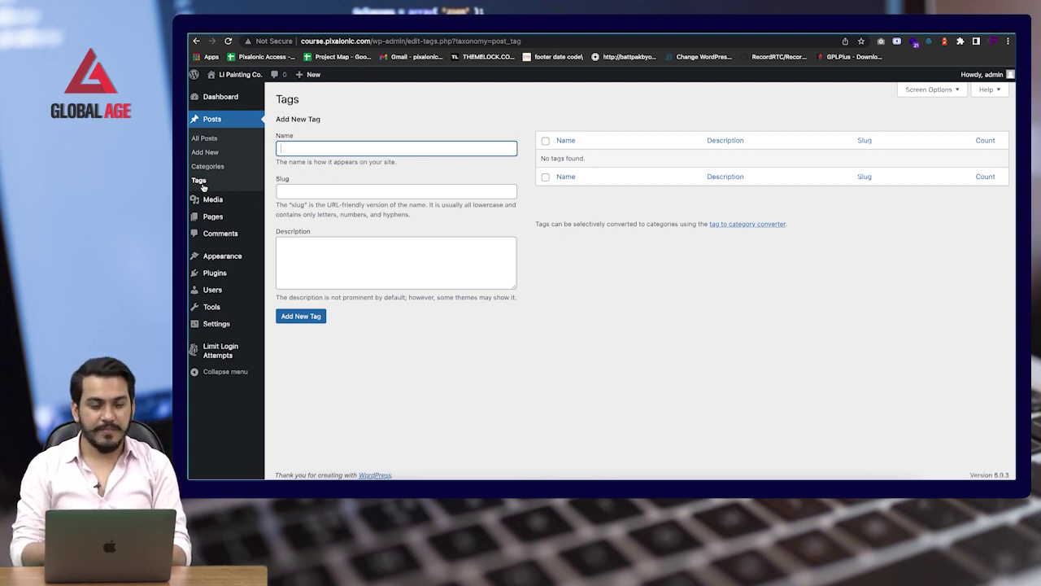
Add the post tags 'Wordpres' and 'Online course'
type("Wordpres")
key("Return")
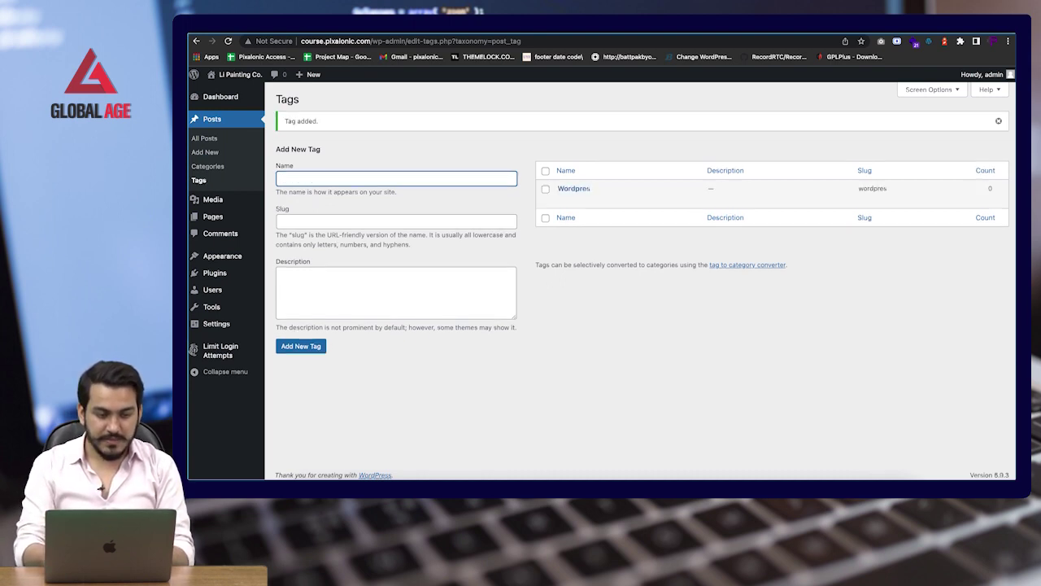
type("Online course")
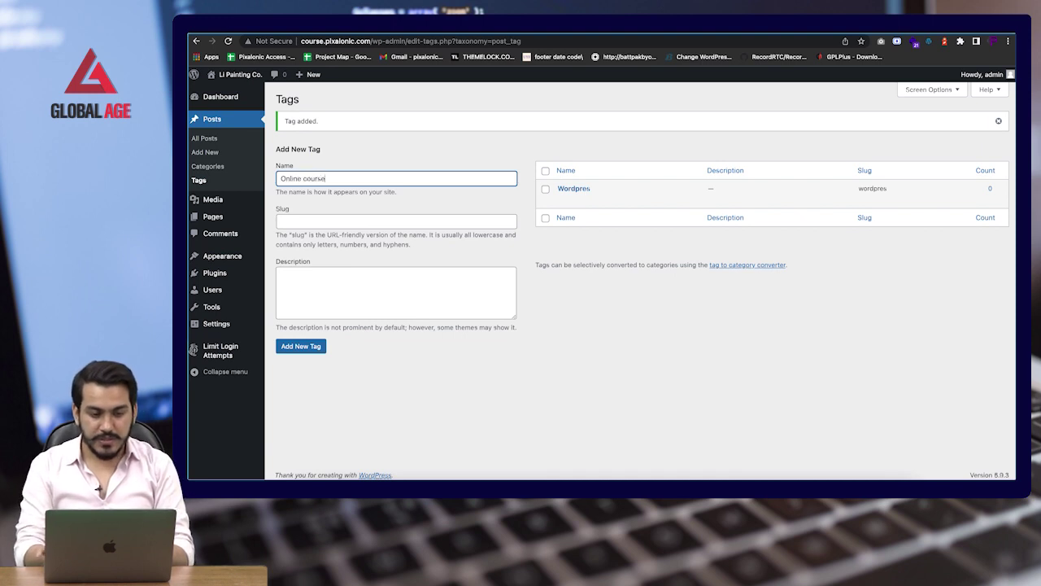
key("Return")
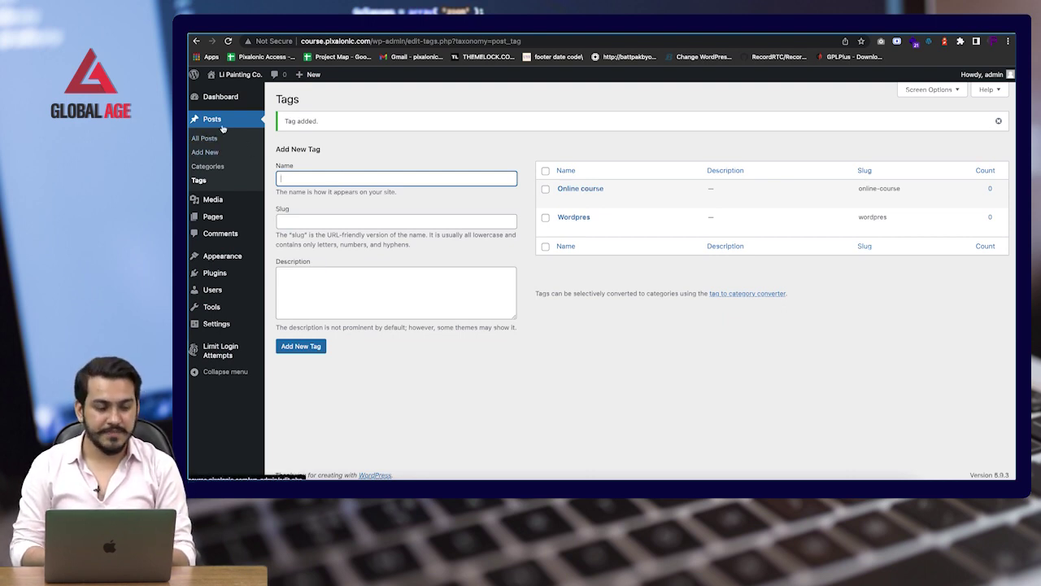
Look through the Media Library, then open the All Pages list
left_click(218, 200)
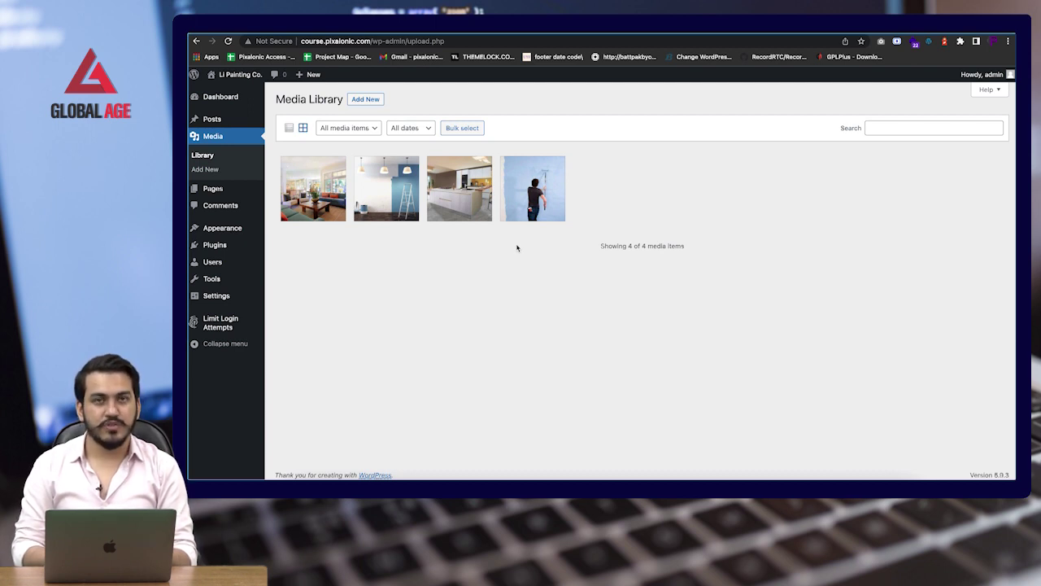
left_click(214, 197)
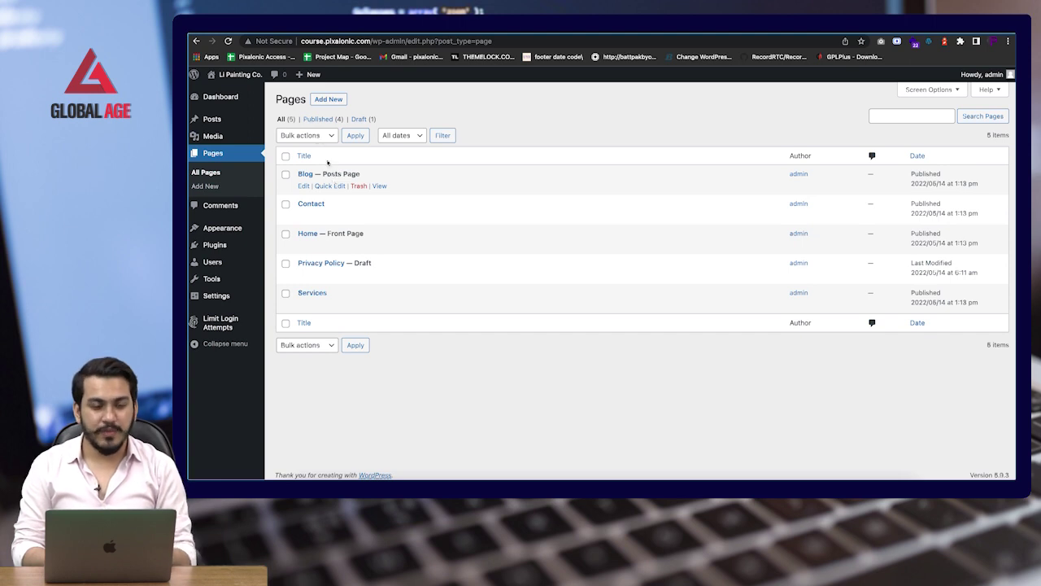
mouse_move(232, 75)
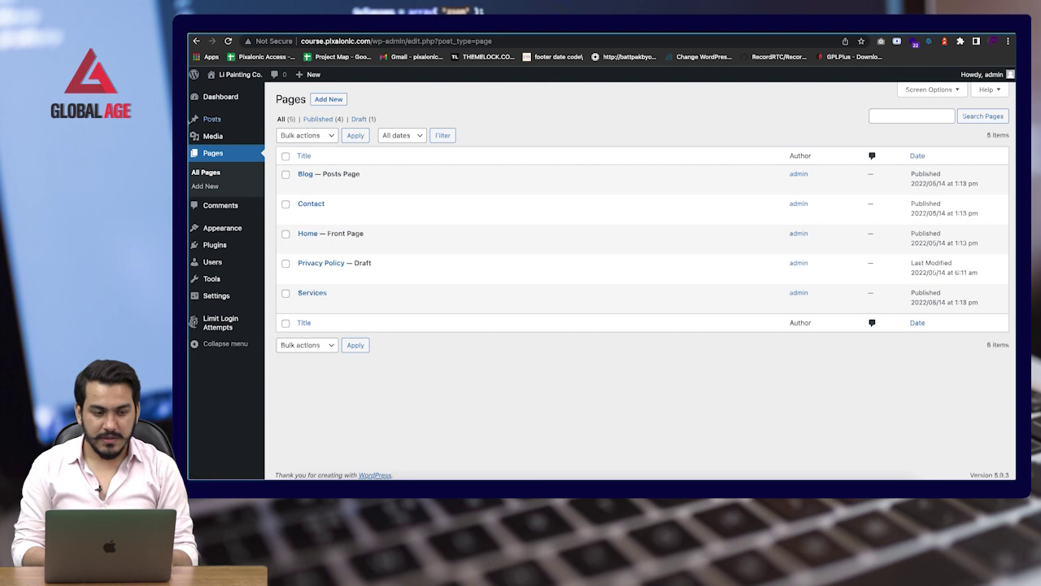
left_click(801, 35)
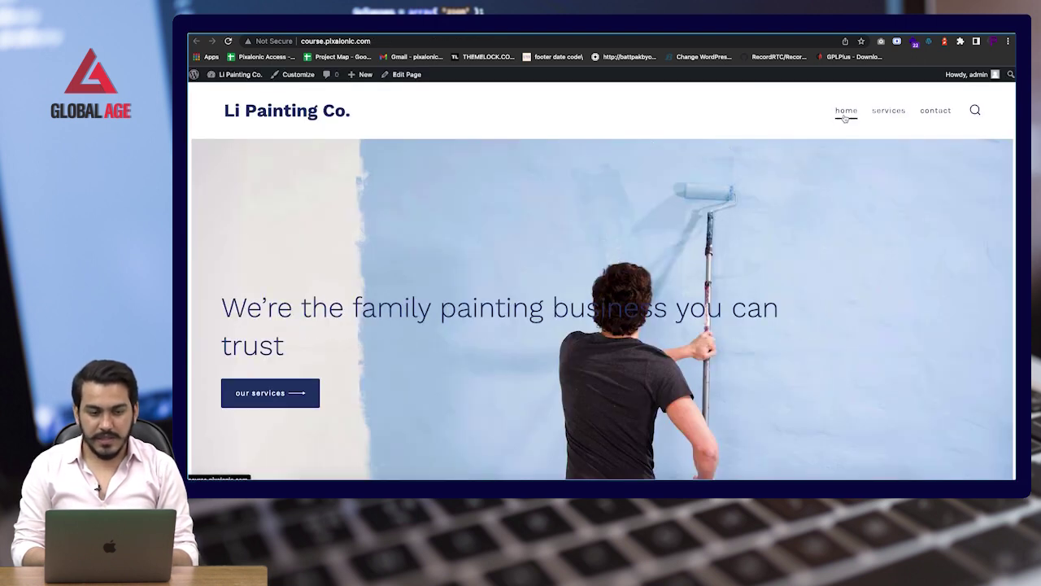
left_click(897, 117)
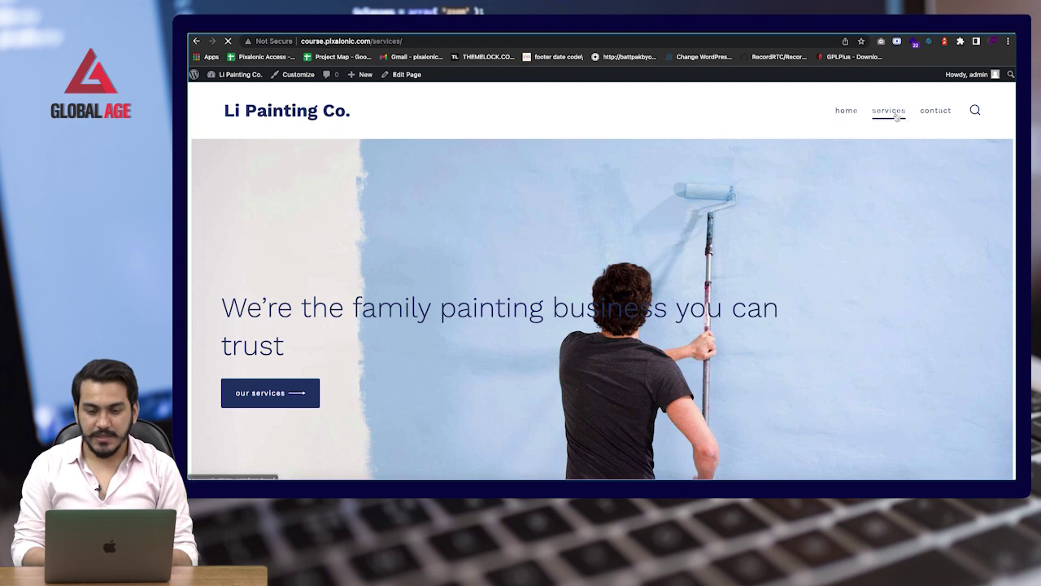
scroll(683, 161, "down", 4)
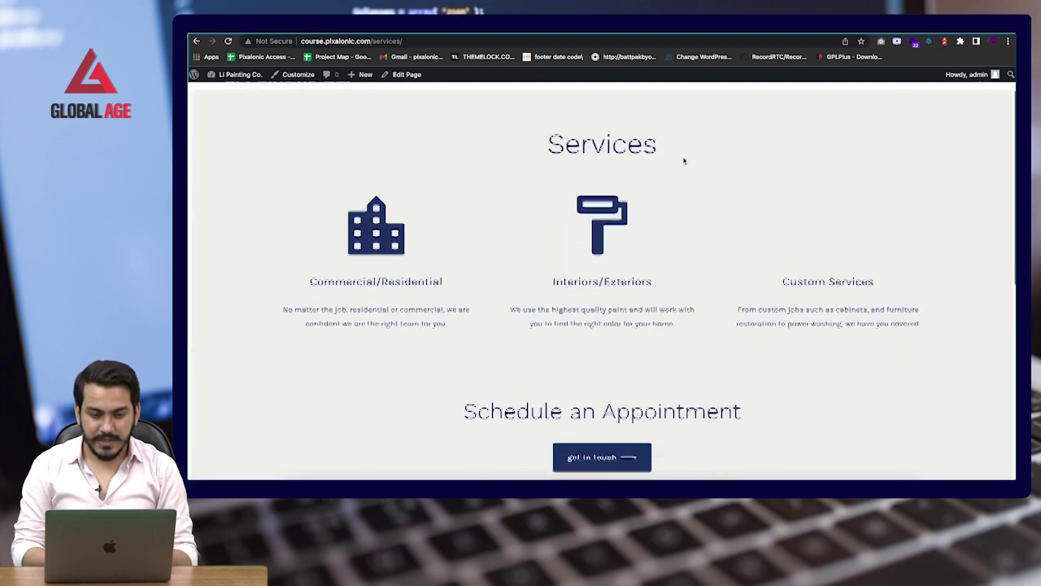
scroll(684, 160, "down", 8)
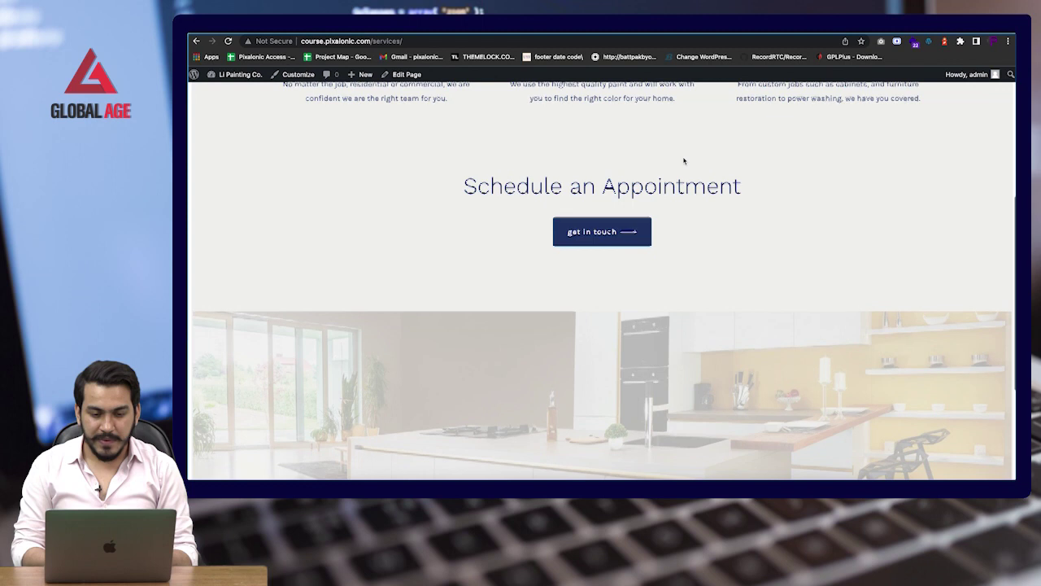
scroll(683, 159, "up", 3)
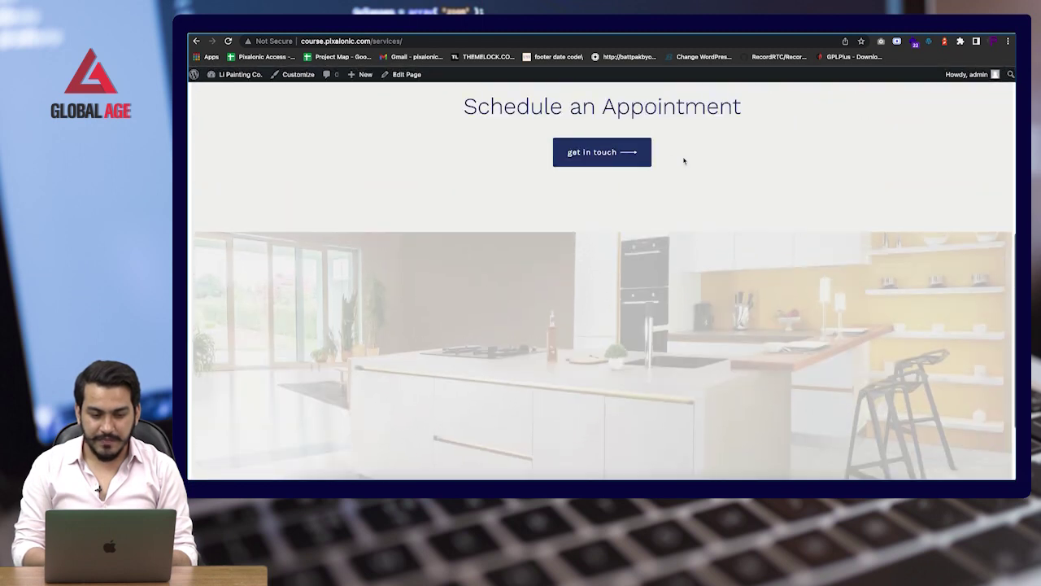
left_click(617, 155)
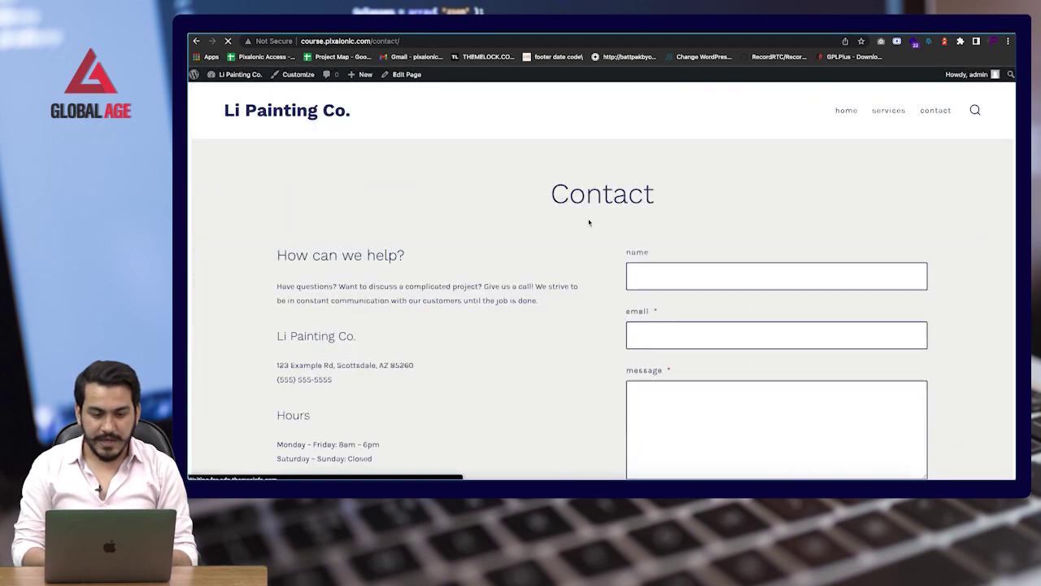
scroll(597, 224, "down", 1)
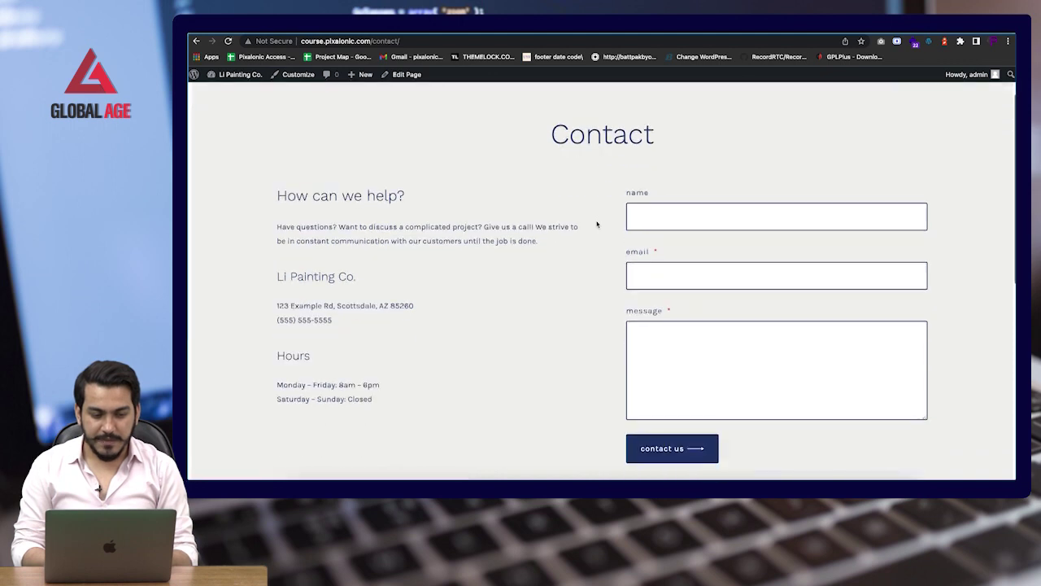
scroll(597, 224, "down", 3)
scroll(597, 225, "down", 3)
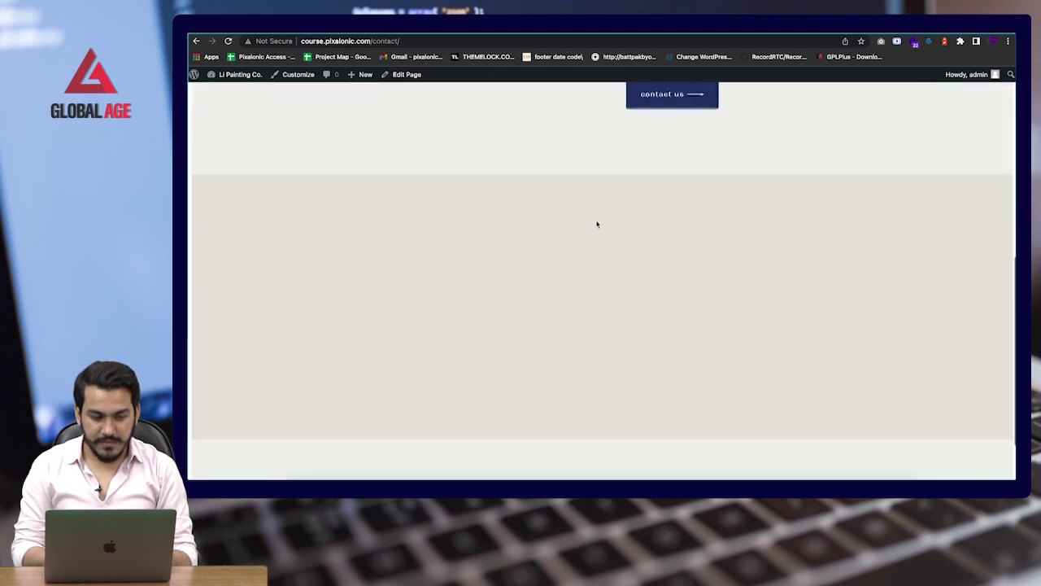
scroll(597, 225, "up", 6)
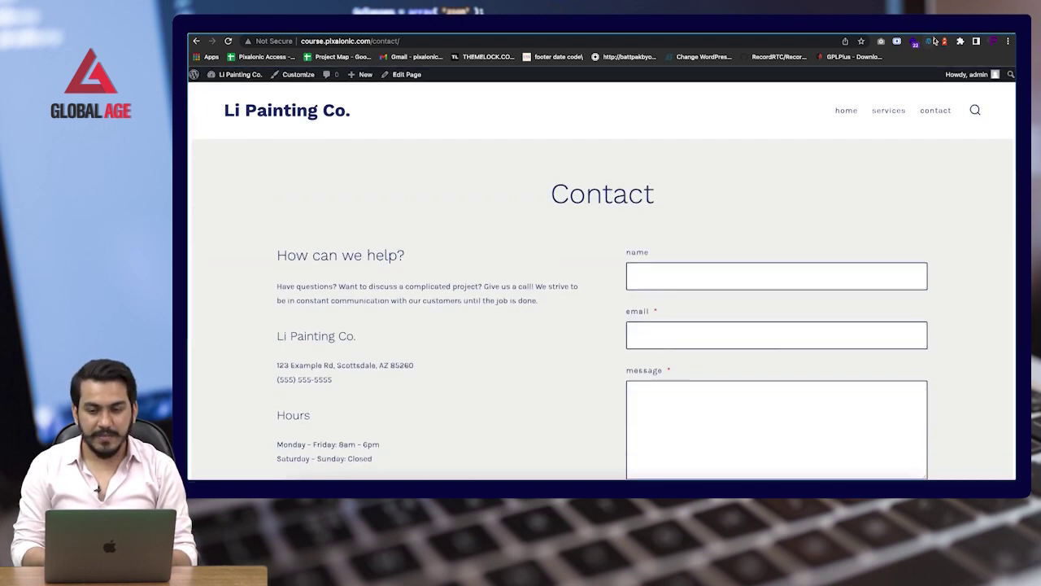
left_click(439, 31)
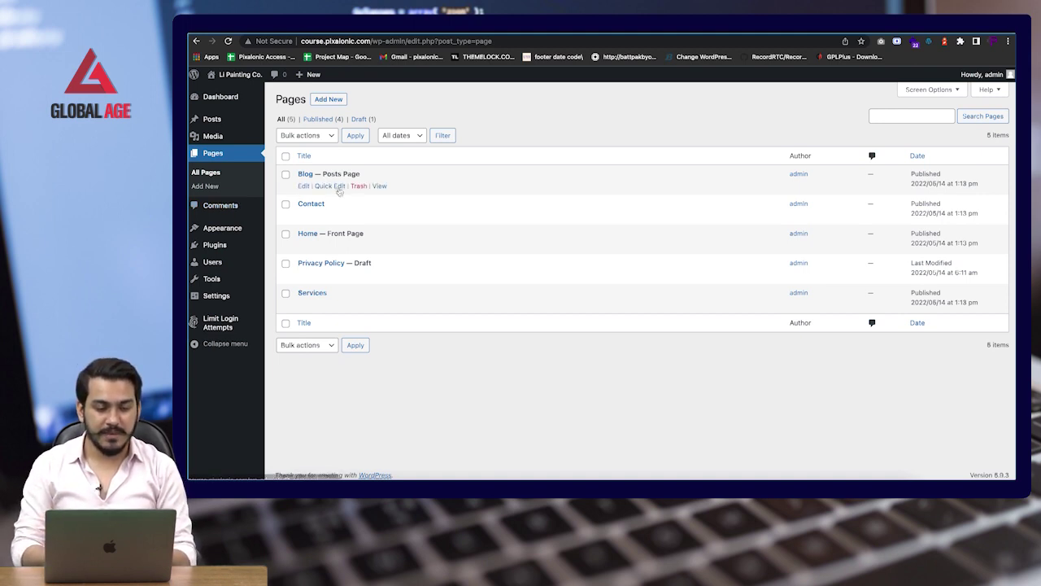
Open Blog Post Title on the live site from the Blog page
left_click(378, 186)
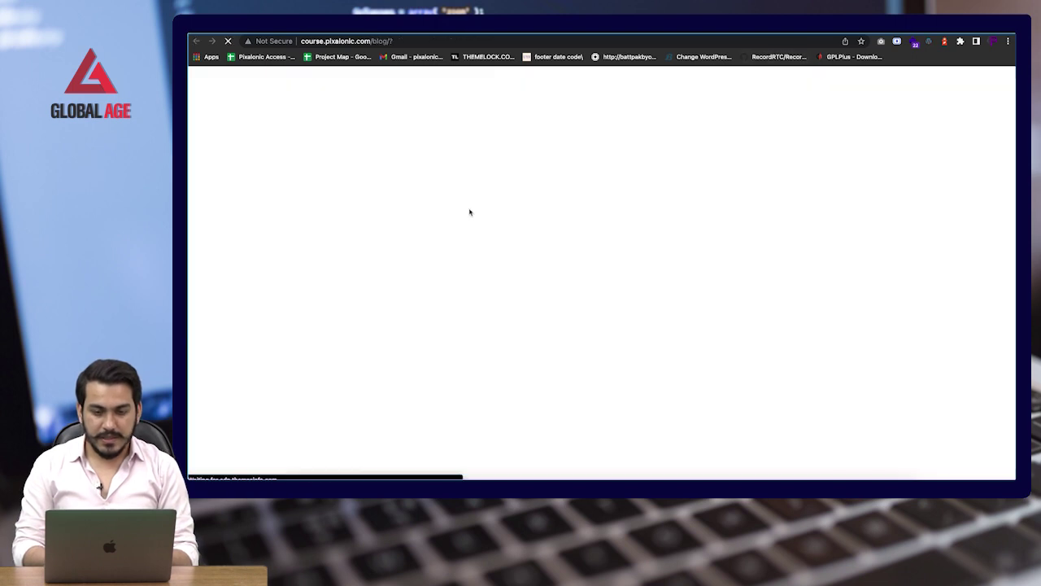
scroll(469, 213, "down", 2)
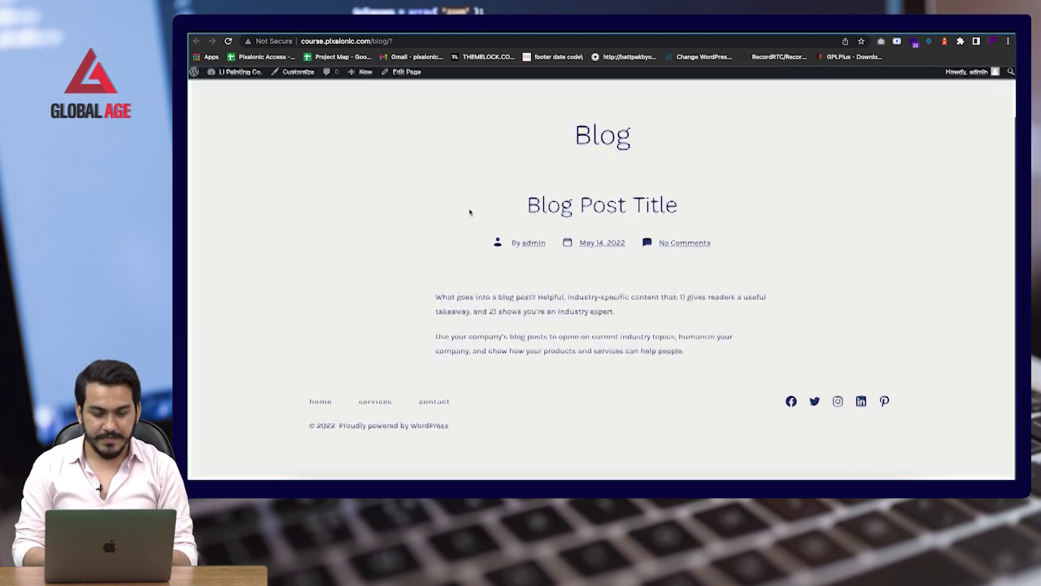
left_click(668, 244)
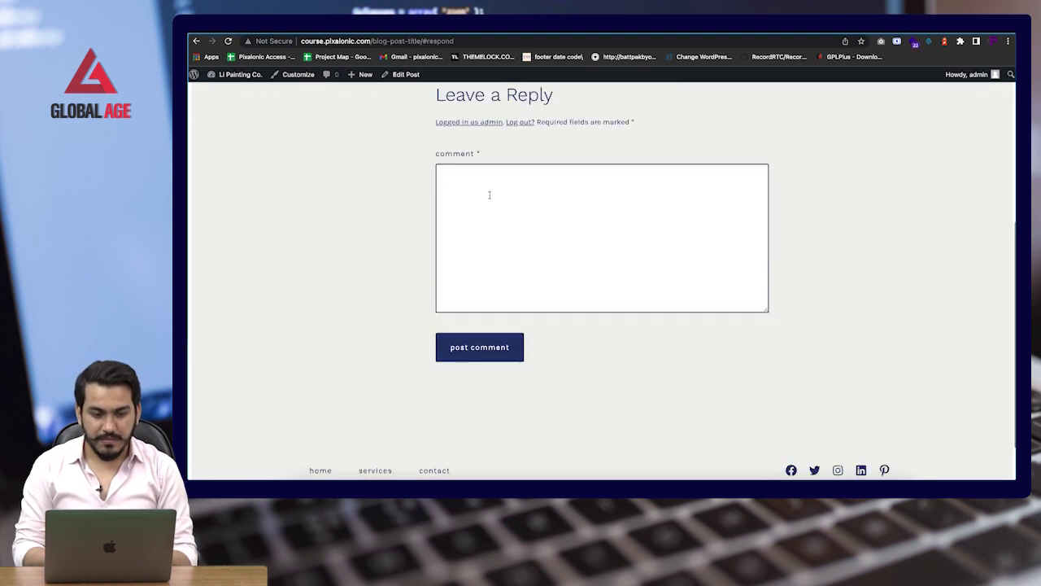
scroll(488, 193, "up", 1)
Post the comment 'Im the first person who is commenting here' and return to the admin tab
left_click(489, 305)
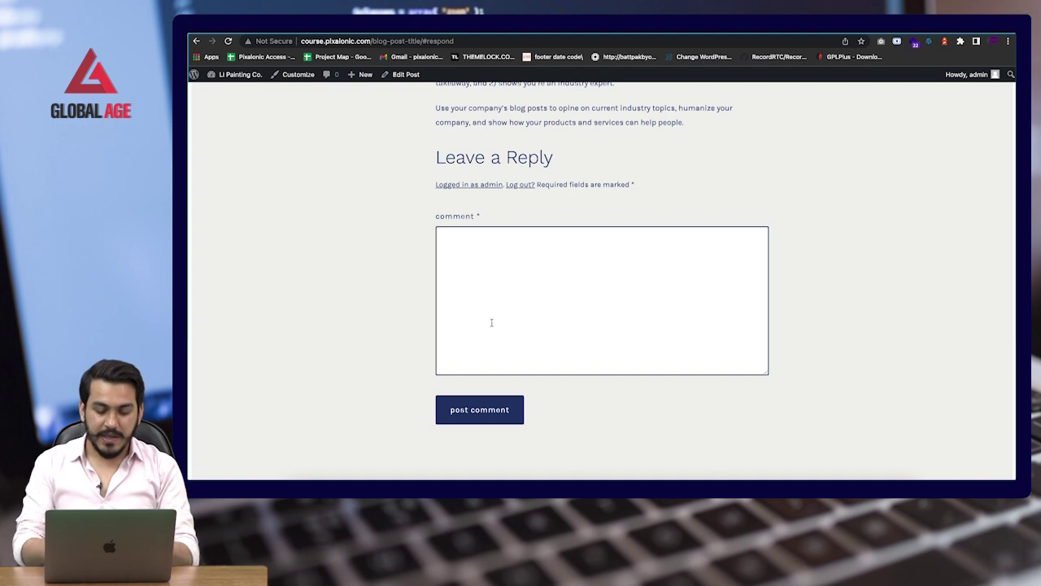
type("Im the")
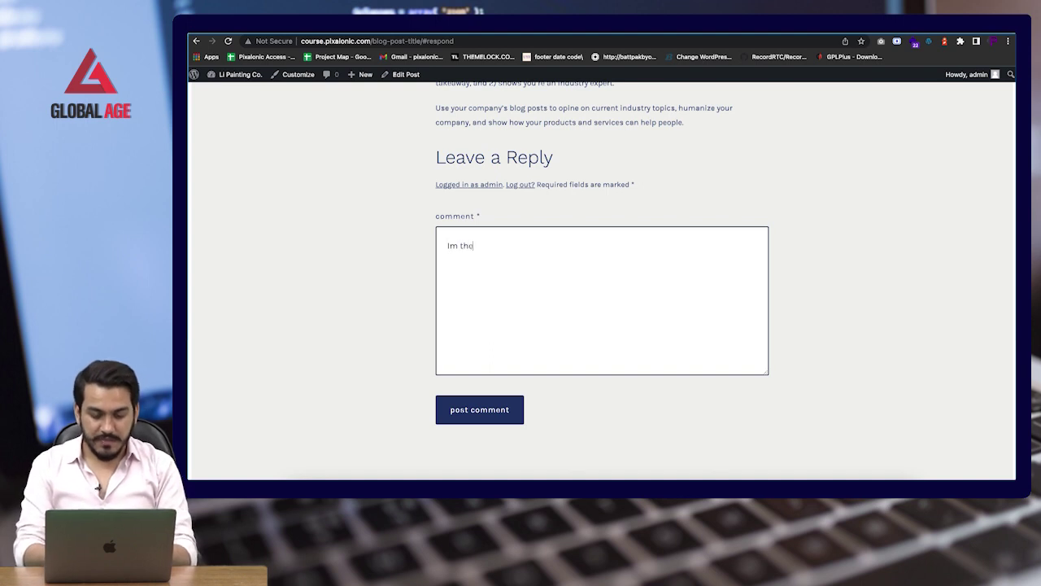
type(" first person ")
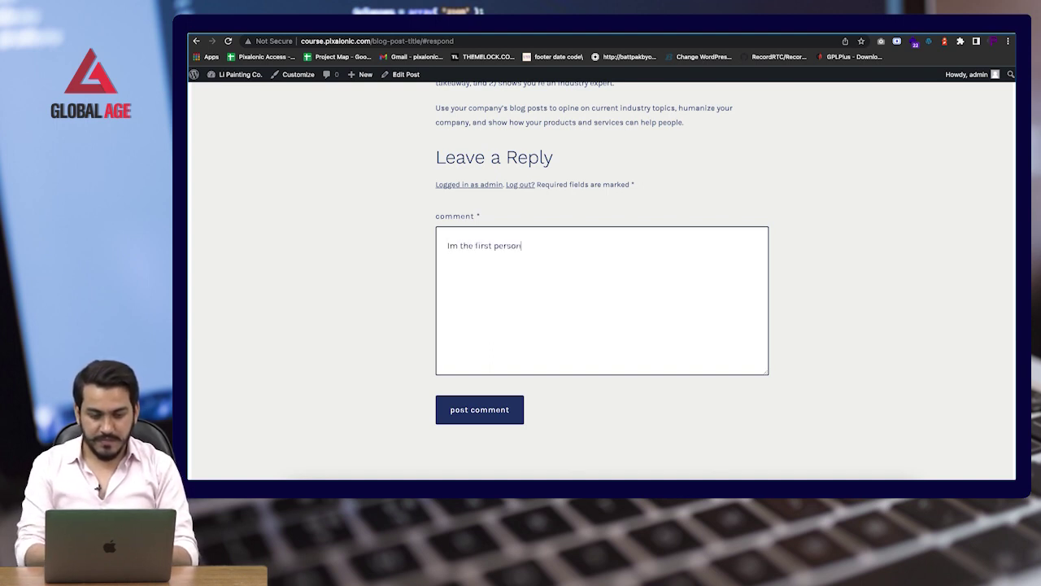
type("who ")
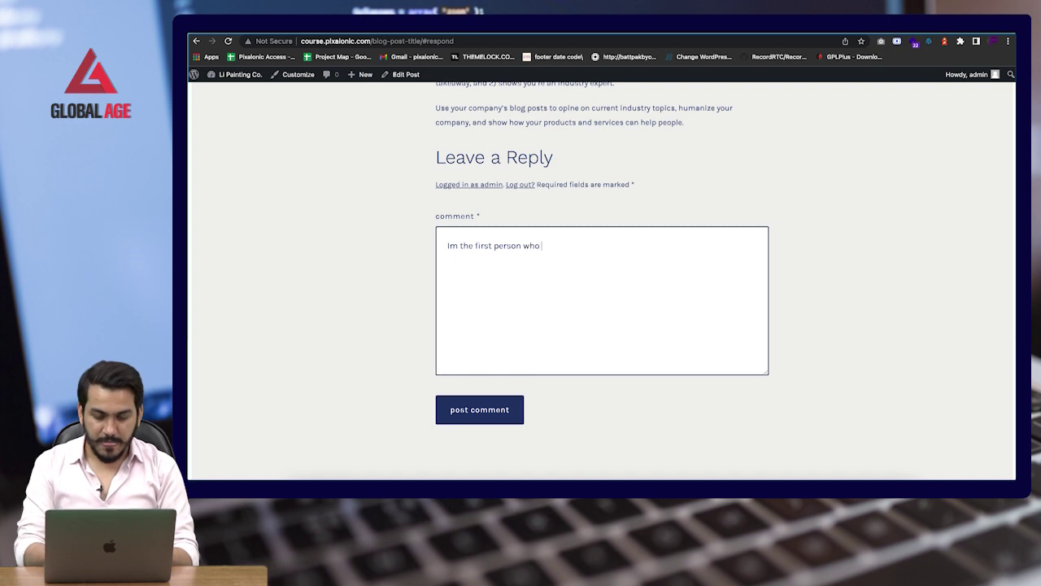
type("is commenting here")
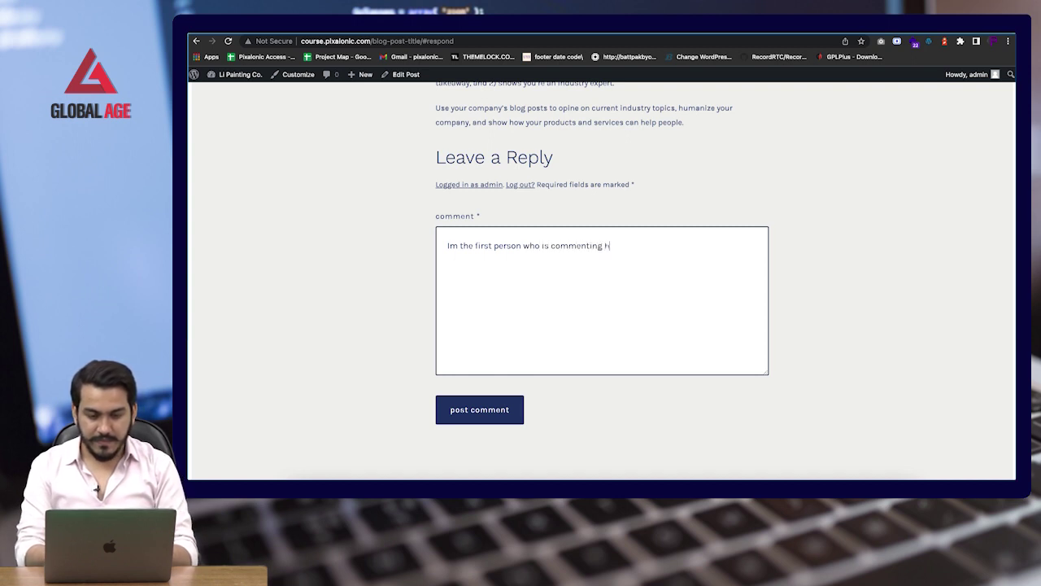
left_click(478, 420)
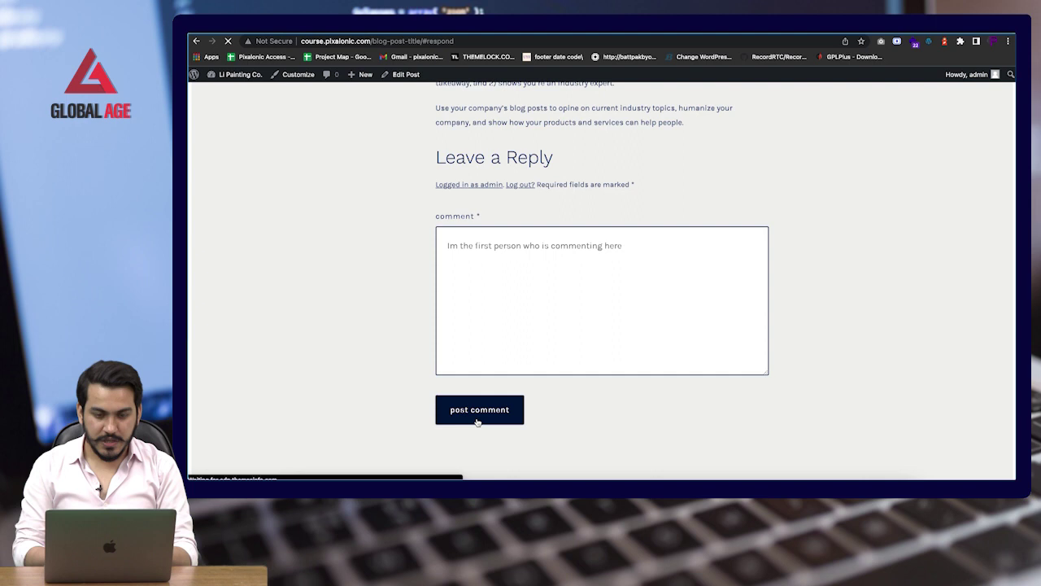
scroll(589, 297, "down", 1)
scroll(588, 297, "up", 2)
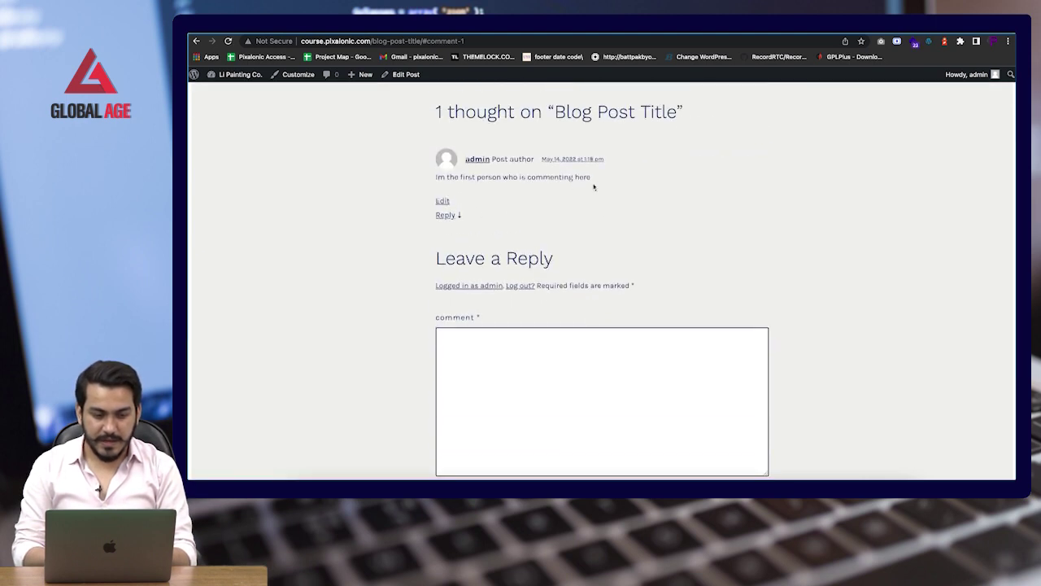
scroll(595, 186, "up", 1)
scroll(570, 171, "up", 2)
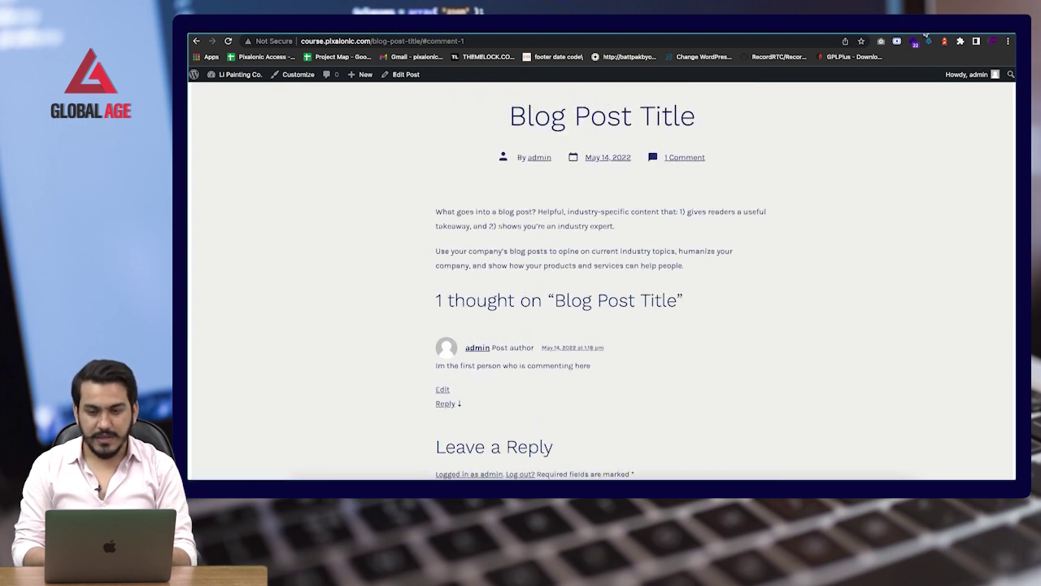
left_click(934, 27)
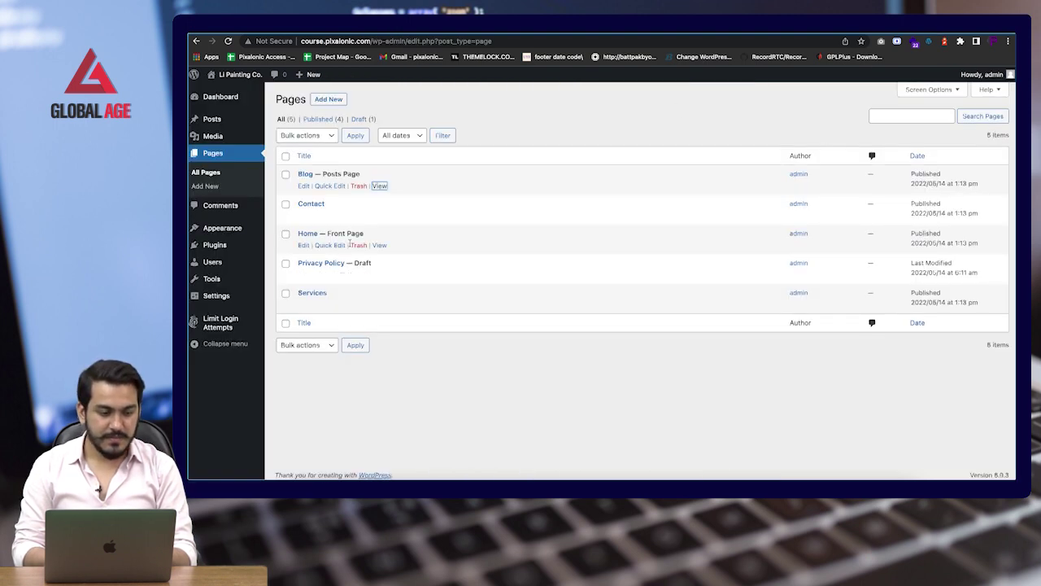
mouse_move(239, 231)
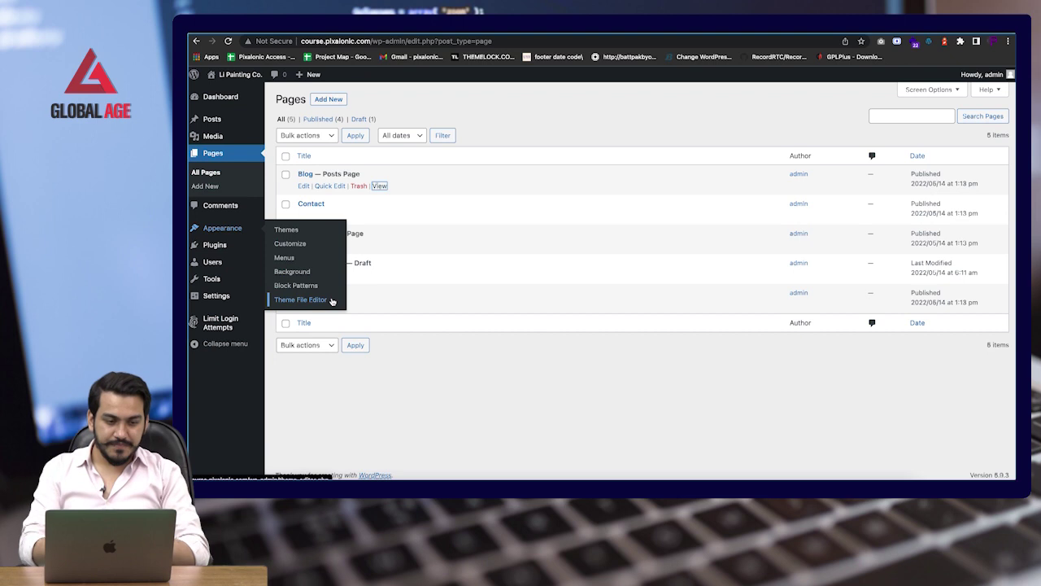
Open the installed Themes, then view and close the active Go theme's details
left_click(296, 234)
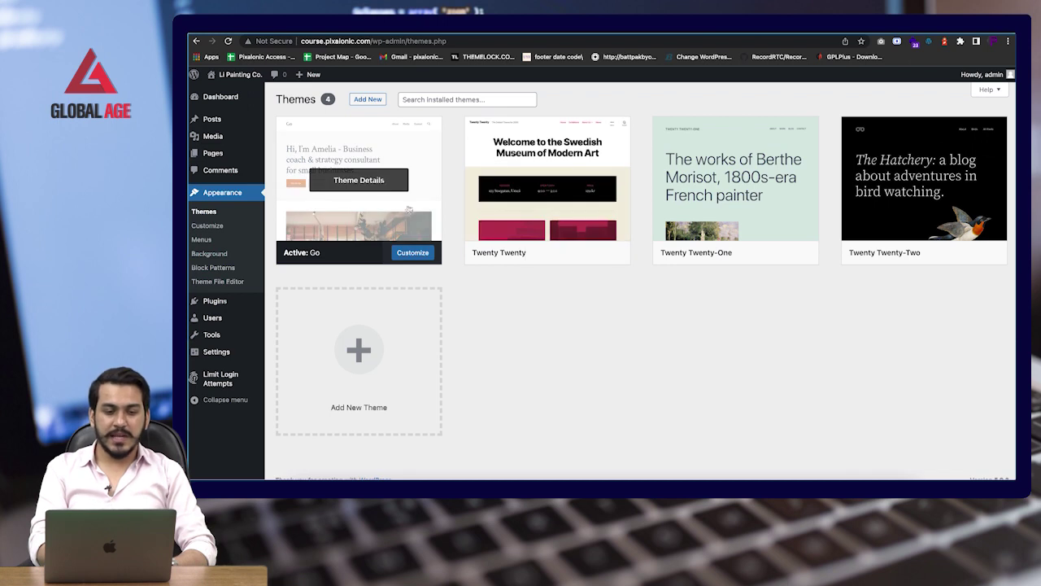
left_click(379, 185)
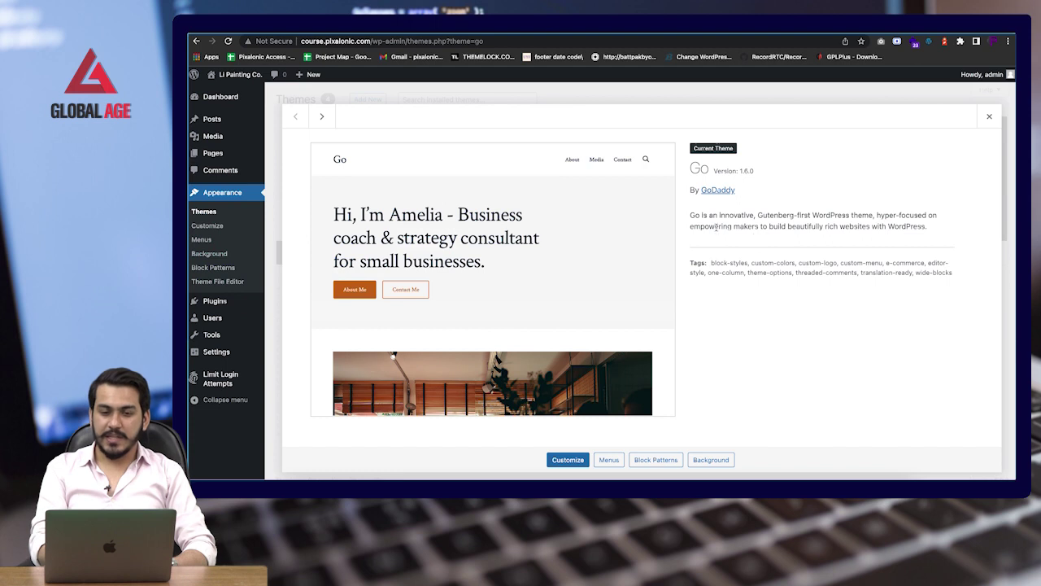
left_click(990, 117)
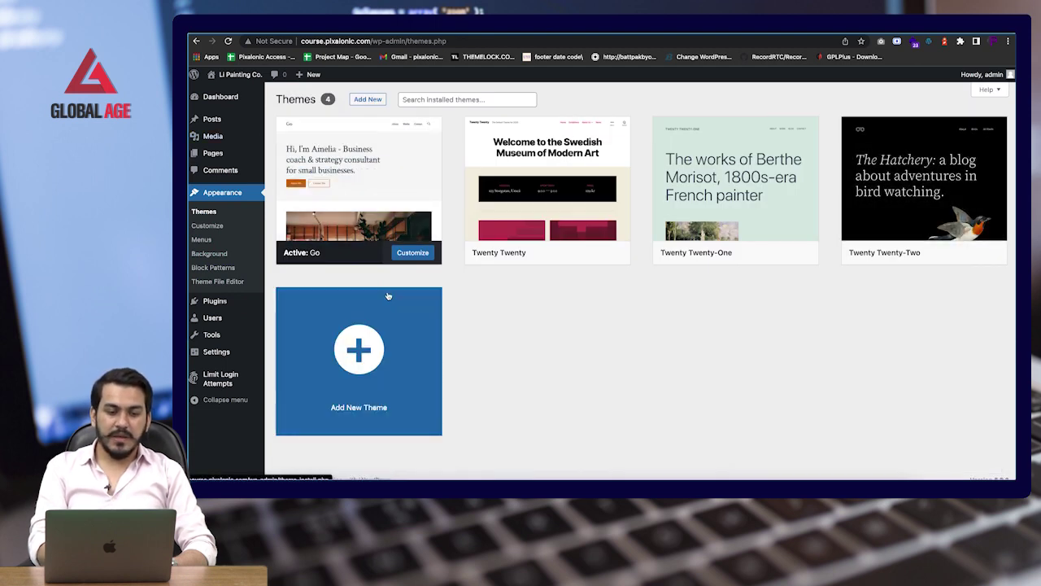
mouse_move(226, 302)
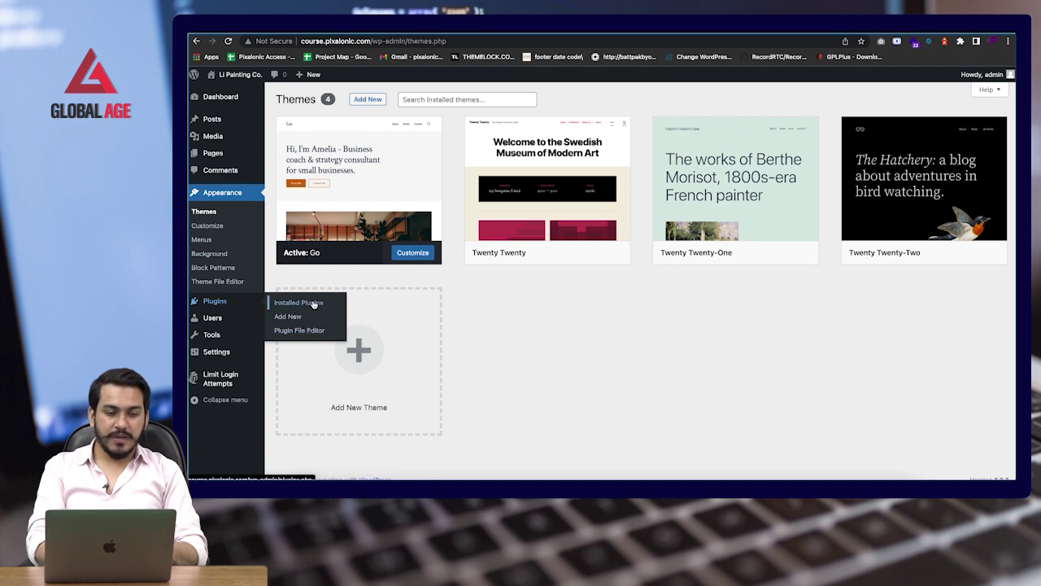
Bulk-activate Hello Dolly and Akismet Anti-Spam from the Plugins page
left_click(314, 303)
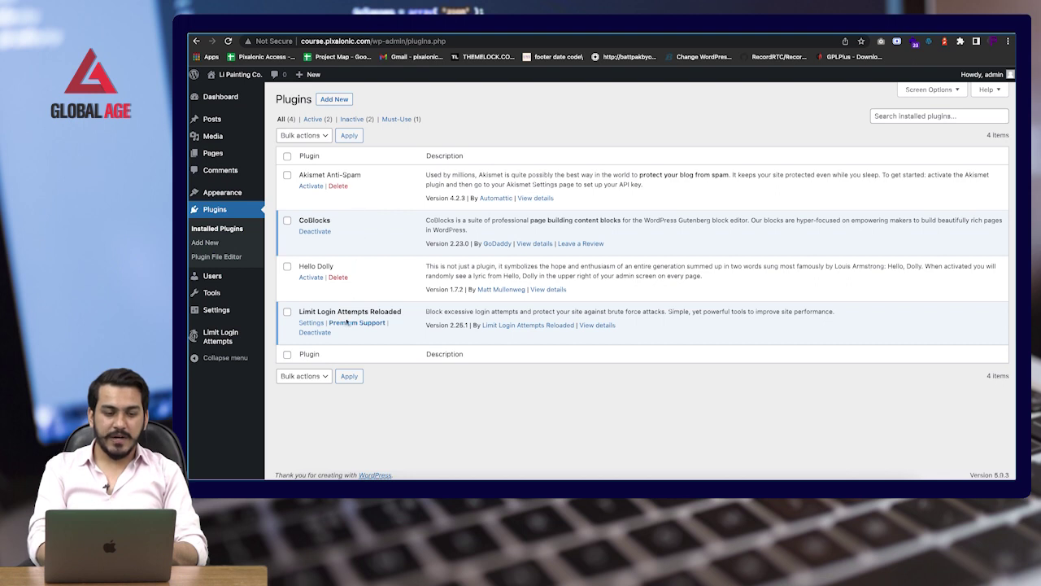
left_click(288, 267)
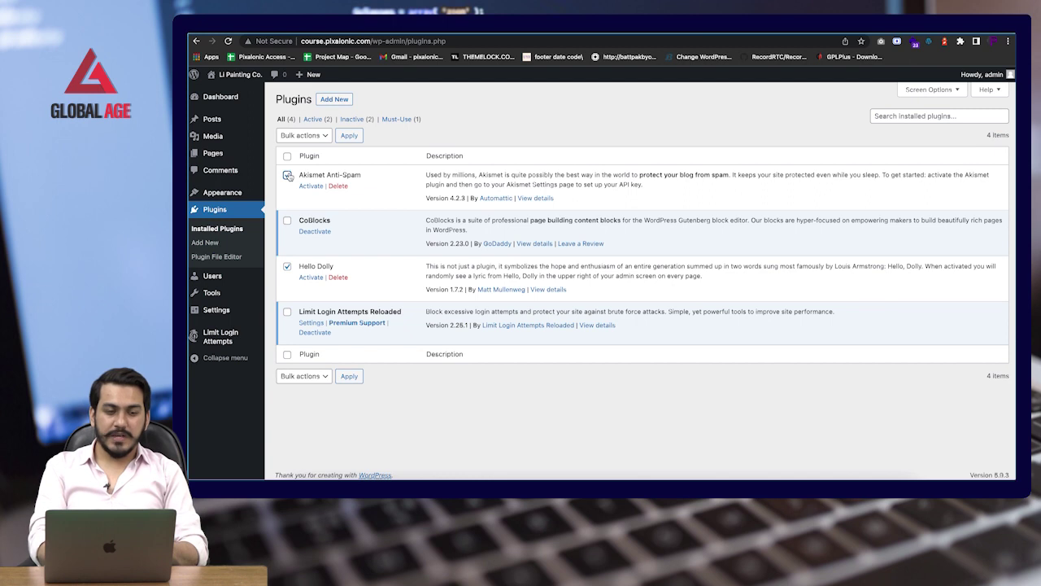
left_click(316, 138)
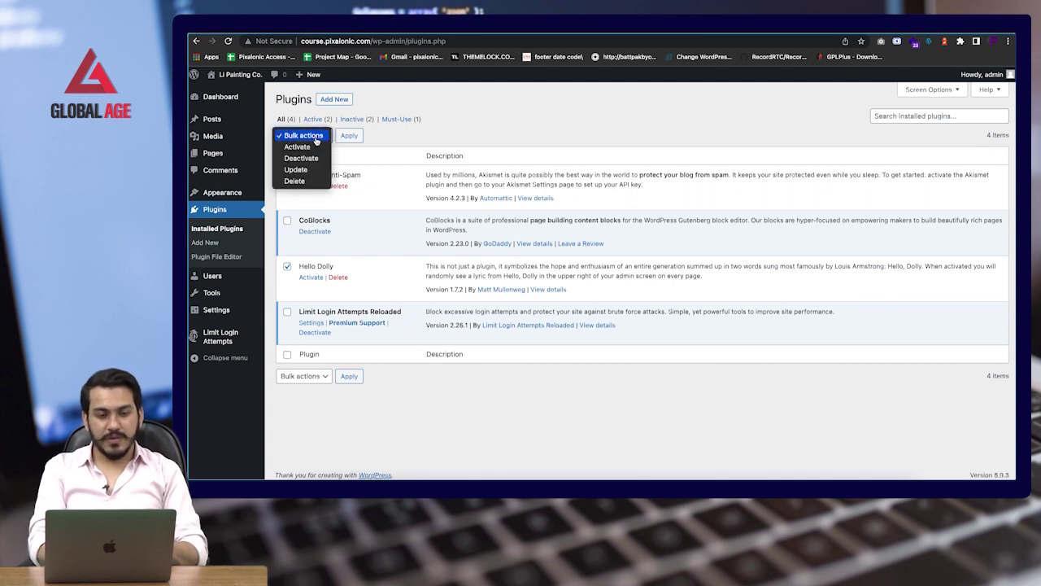
left_click(297, 147)
left_click(349, 137)
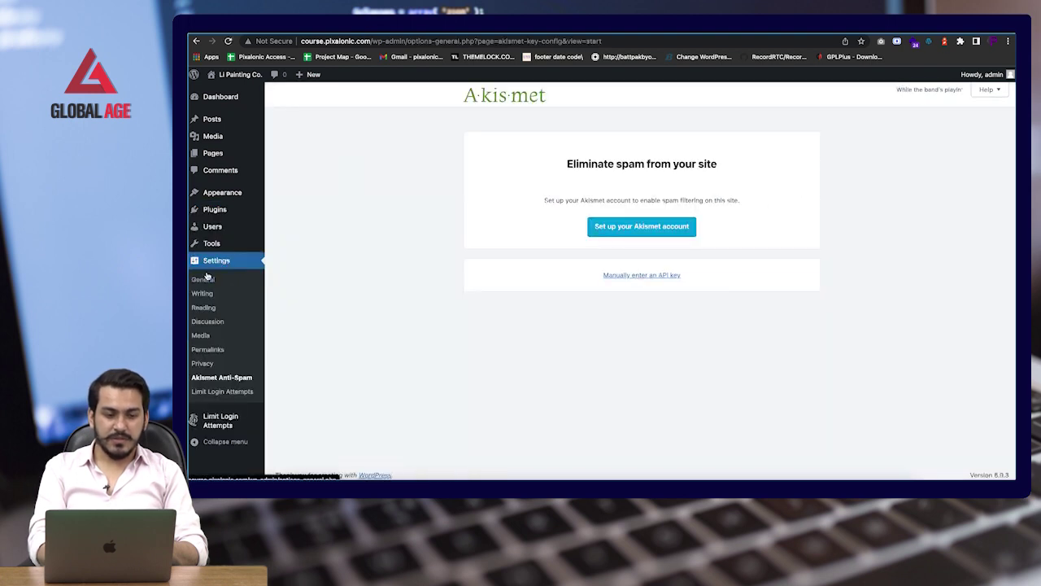
Select Akismet Anti-Spam and Hello Dolly and bulk-deactivate them
left_click(221, 213)
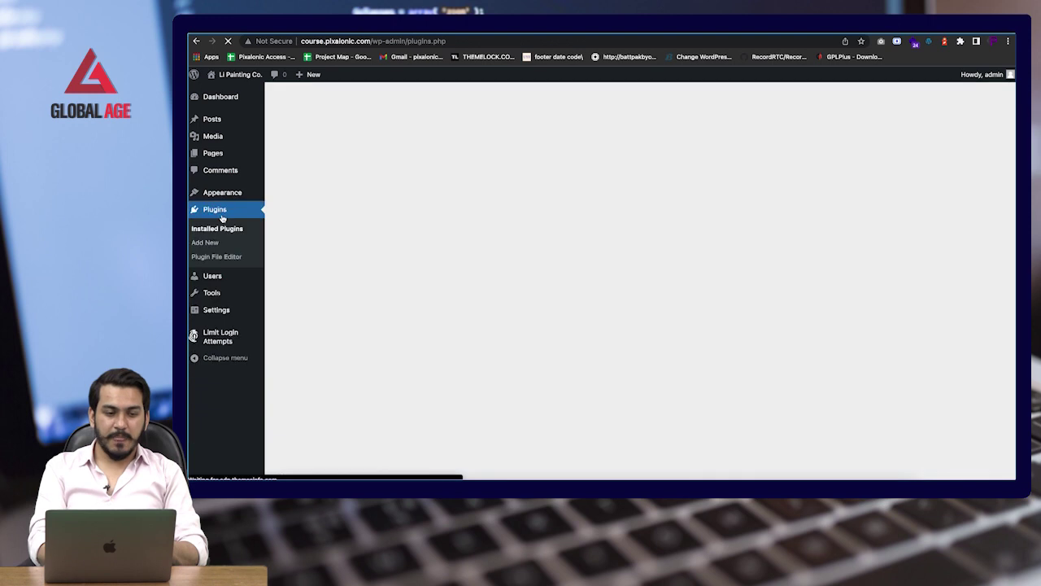
left_click(287, 219)
left_click(287, 311)
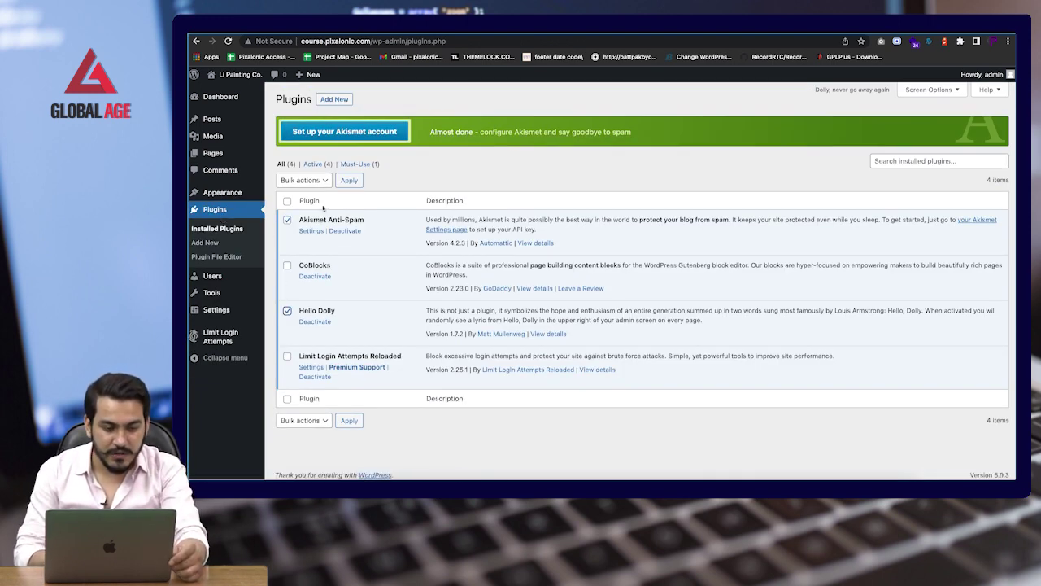
left_click(322, 182)
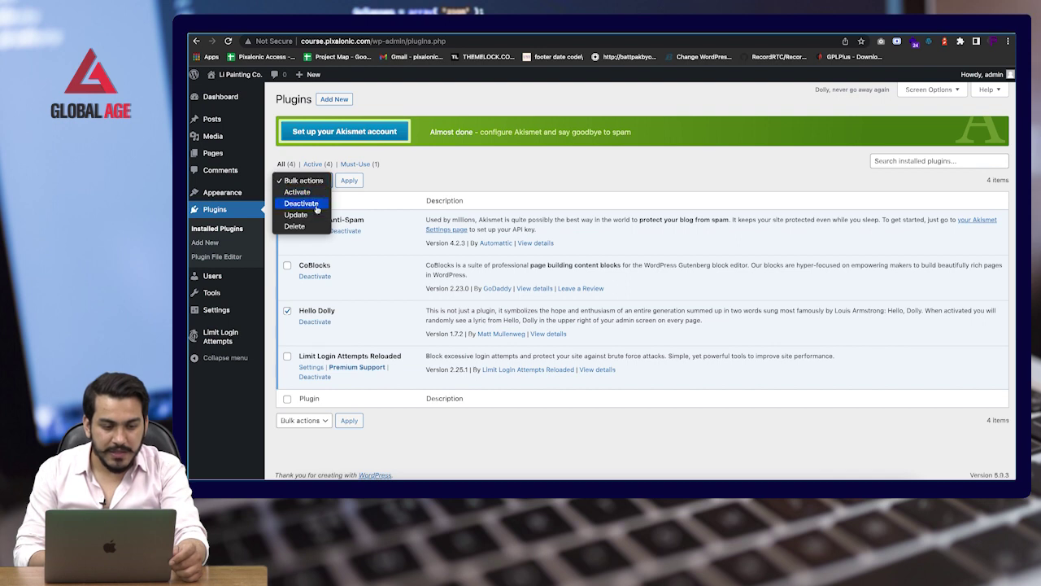
left_click(305, 203)
left_click(350, 181)
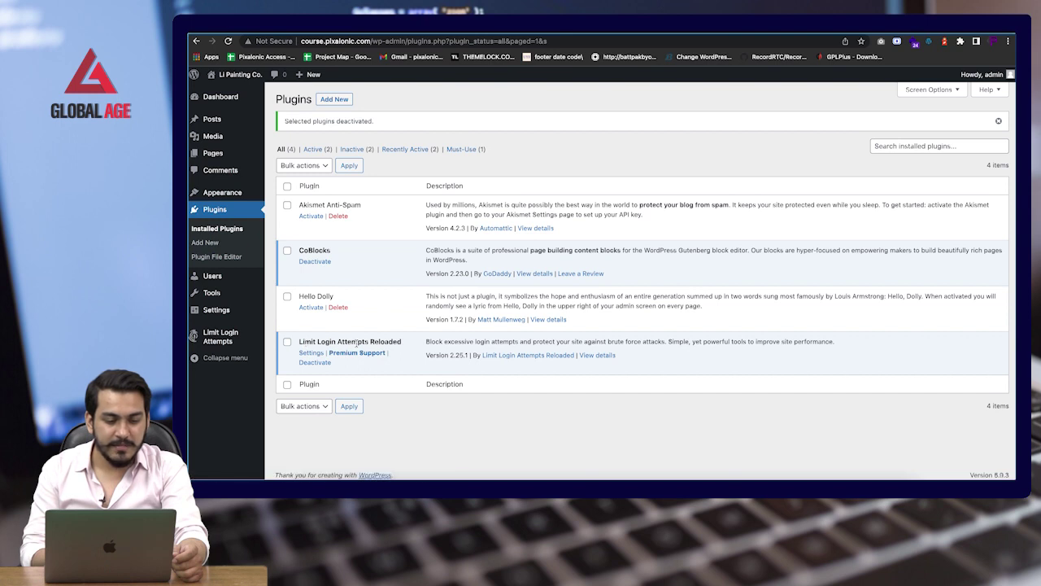
Open the Limit Login Attempts Reloaded dashboard and check its zero failed attempts today
left_click(237, 336)
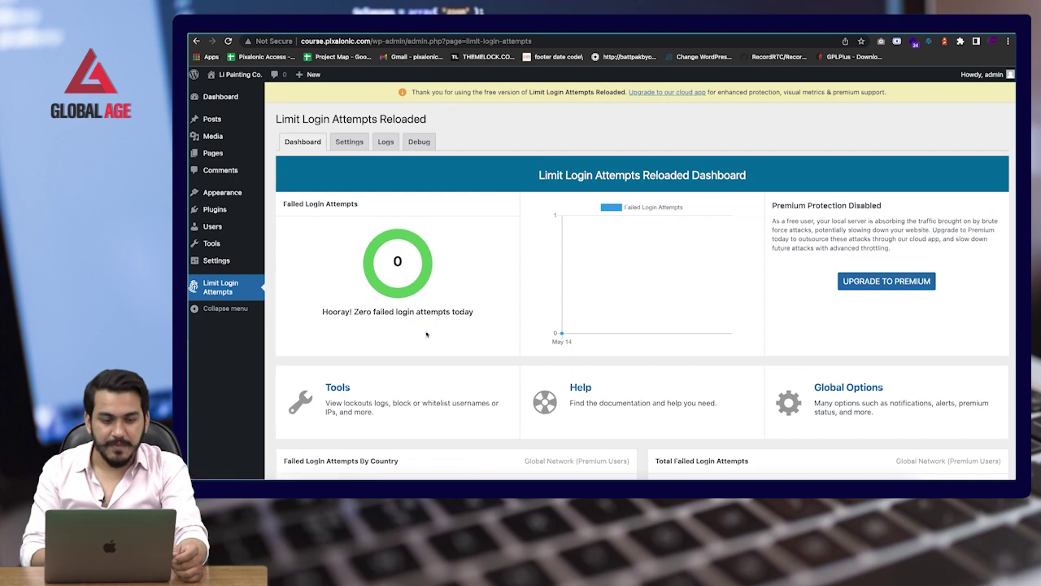
scroll(556, 326, "down", 3)
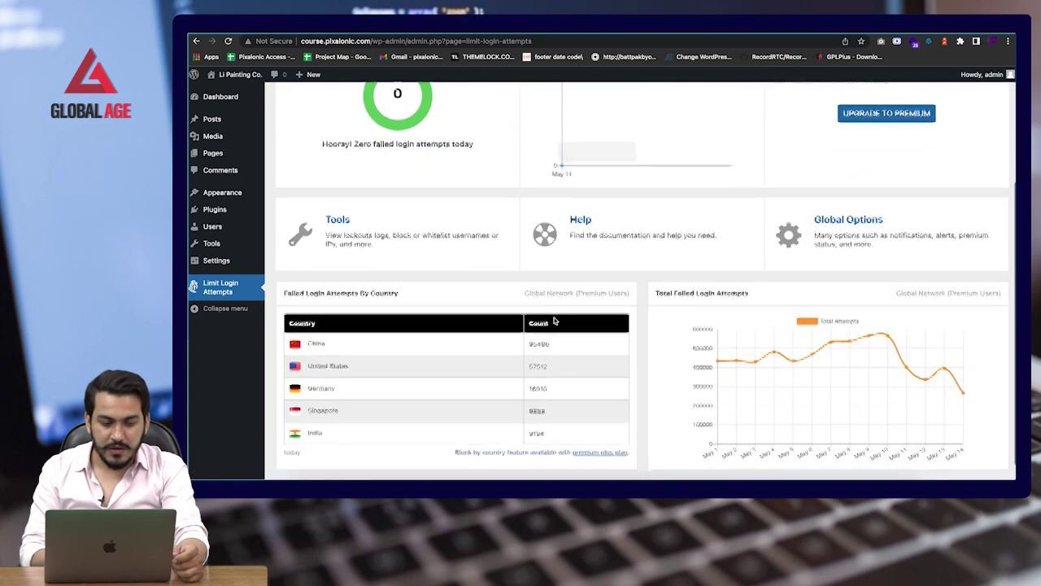
scroll(554, 322, "up", 4)
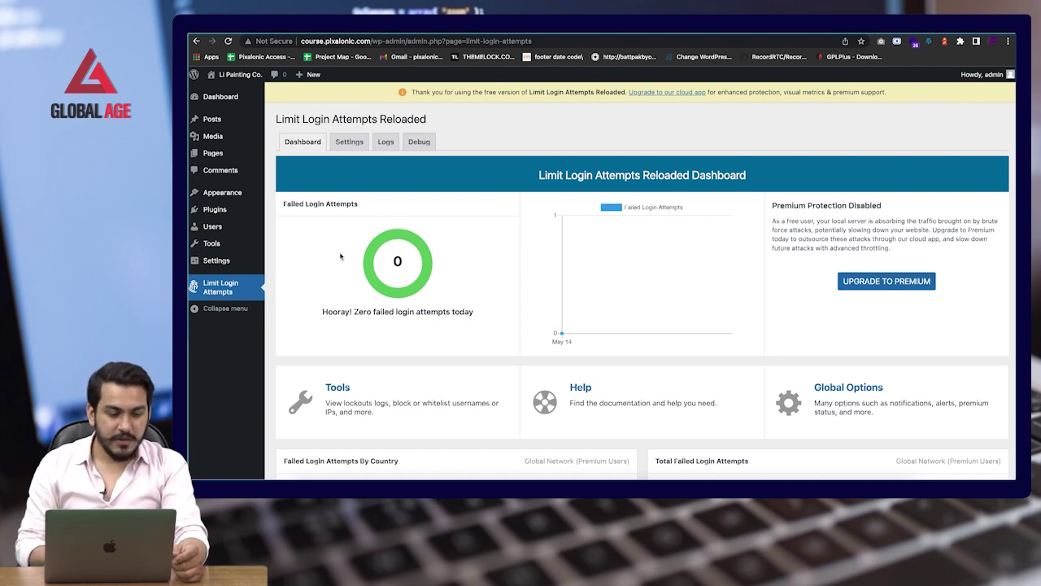
mouse_move(240, 235)
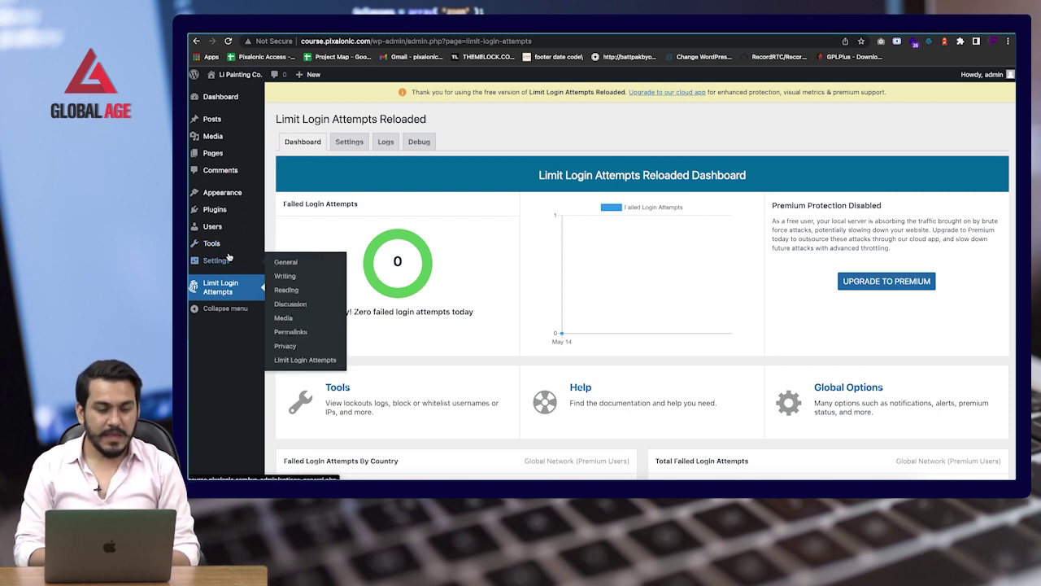
Scroll through the General Settings options, then go to Writing Settings
mouse_move(235, 216)
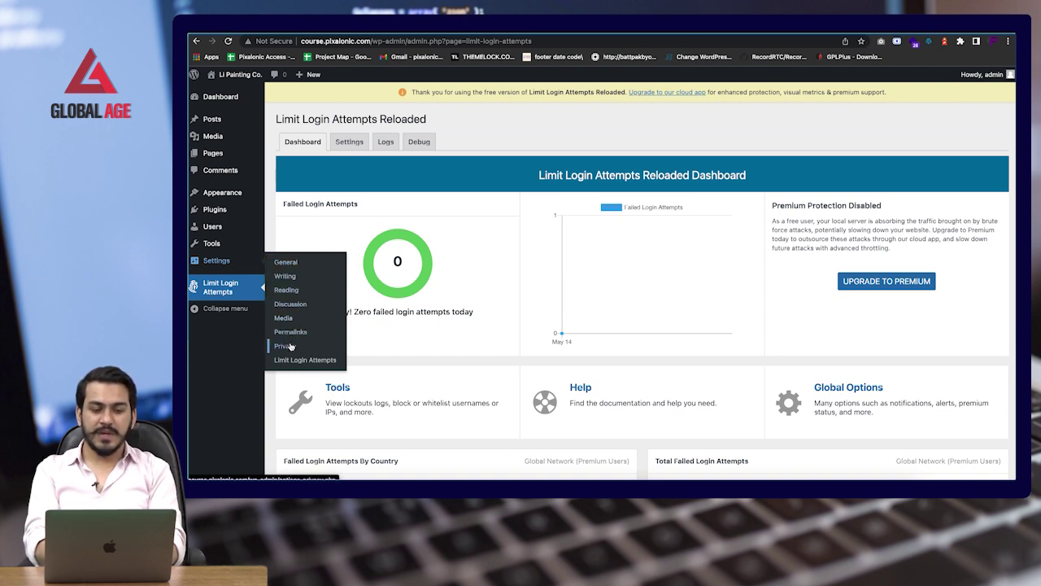
left_click(293, 264)
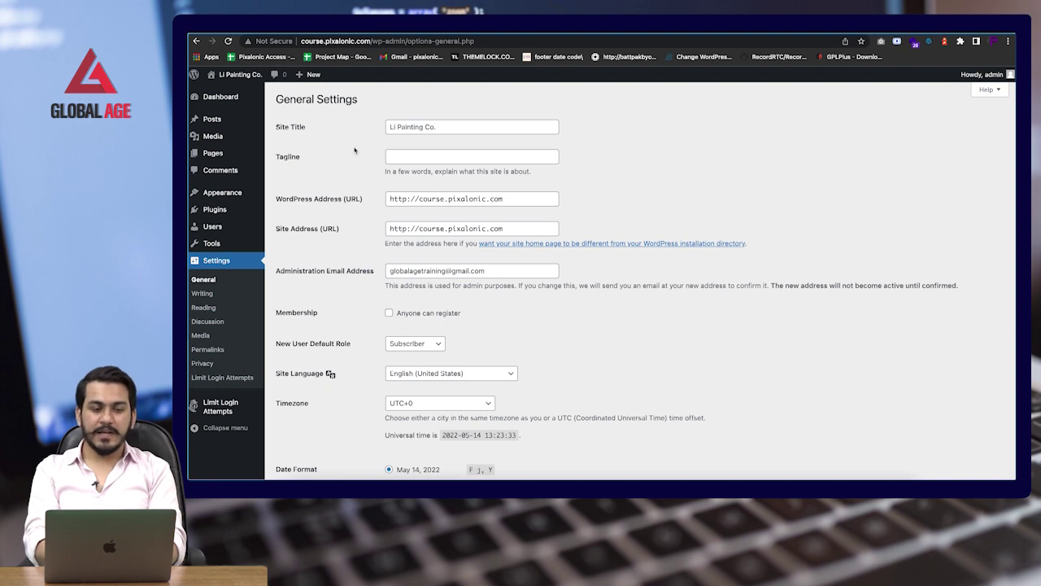
scroll(354, 150, "down", 3)
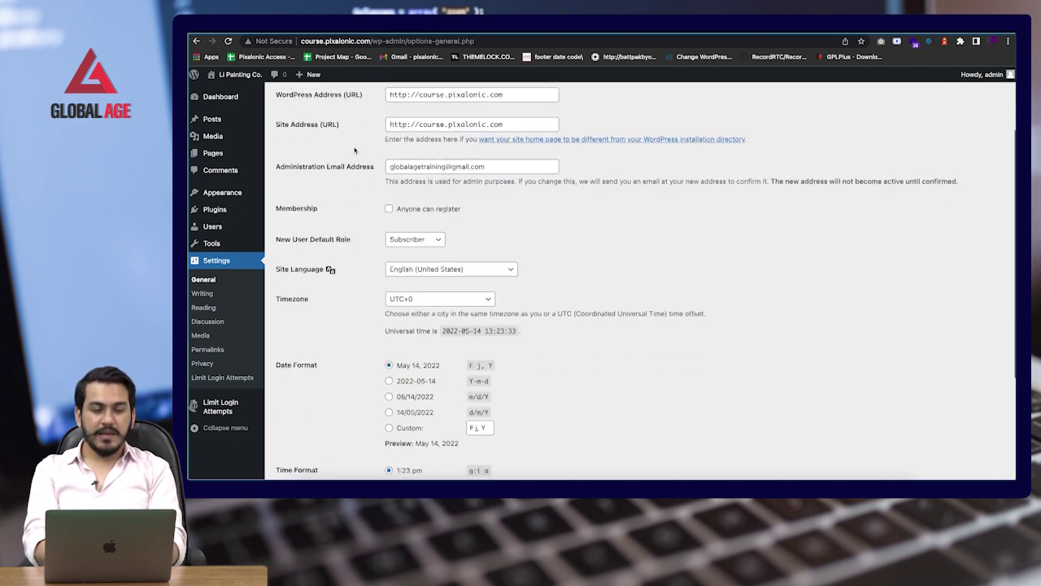
scroll(354, 149, "down", 2)
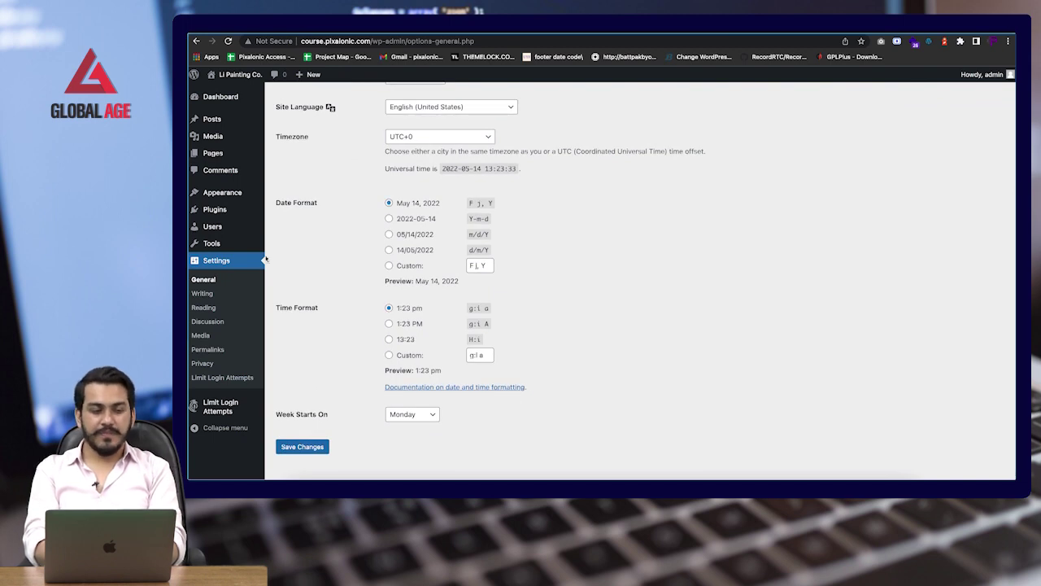
left_click(213, 296)
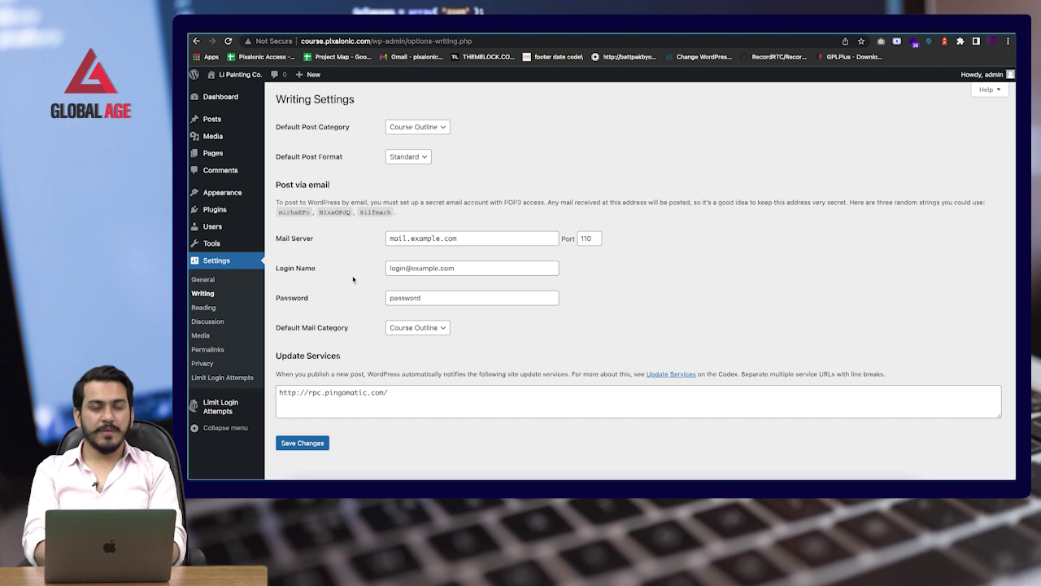
Keep Standard as the default post format and Course Outline as the default category
left_click(422, 159)
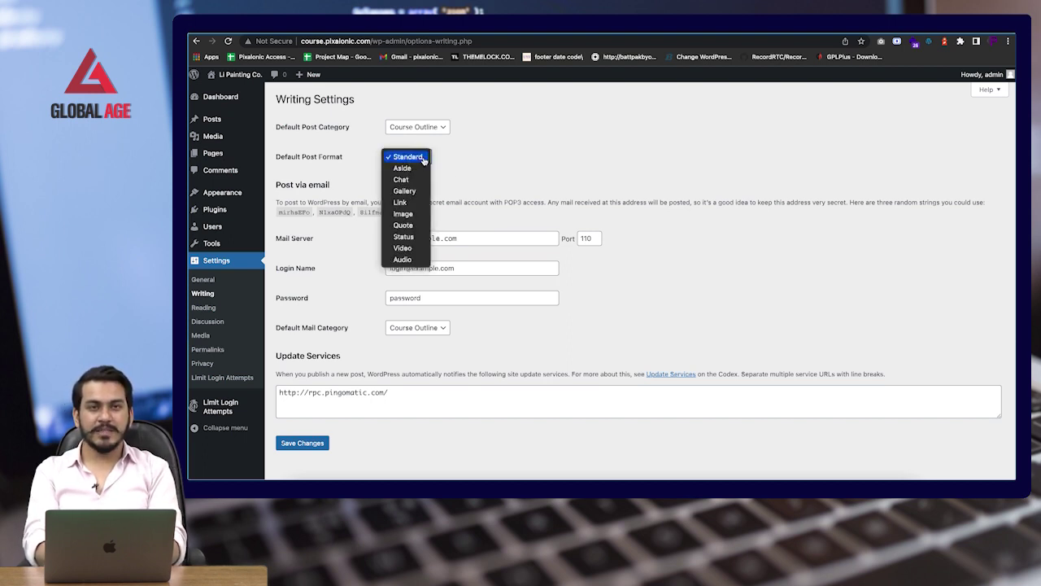
left_click(423, 157)
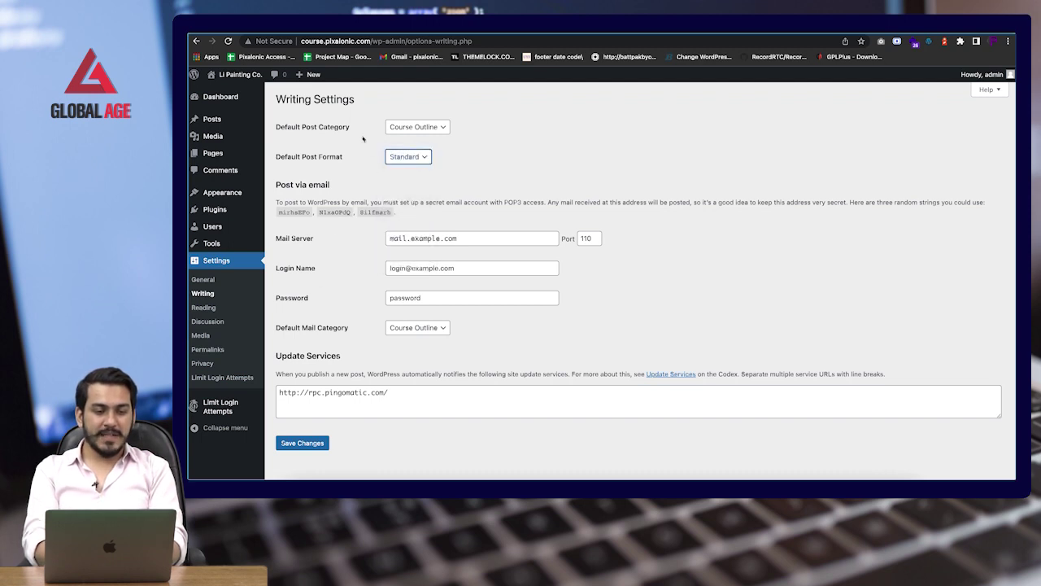
left_click(401, 130)
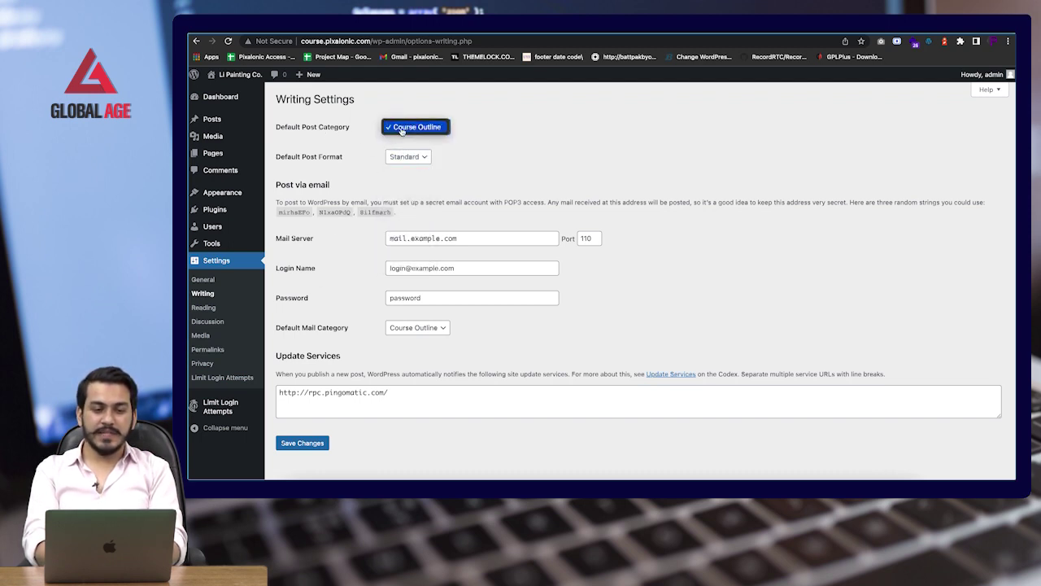
left_click(401, 129)
left_click(213, 312)
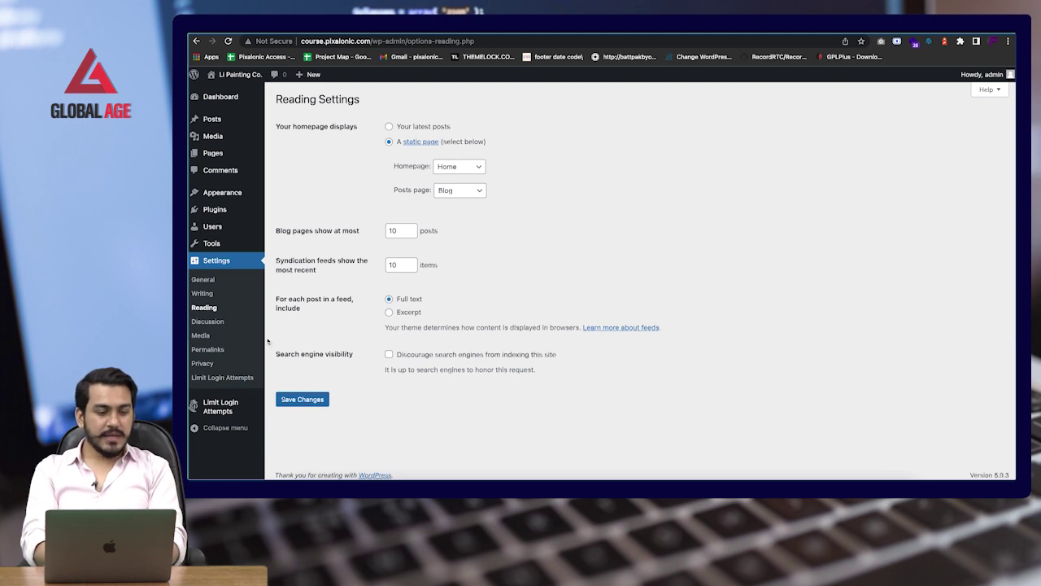
Review the comment options on the Discussion Settings page, then go to Media Settings
left_click(223, 323)
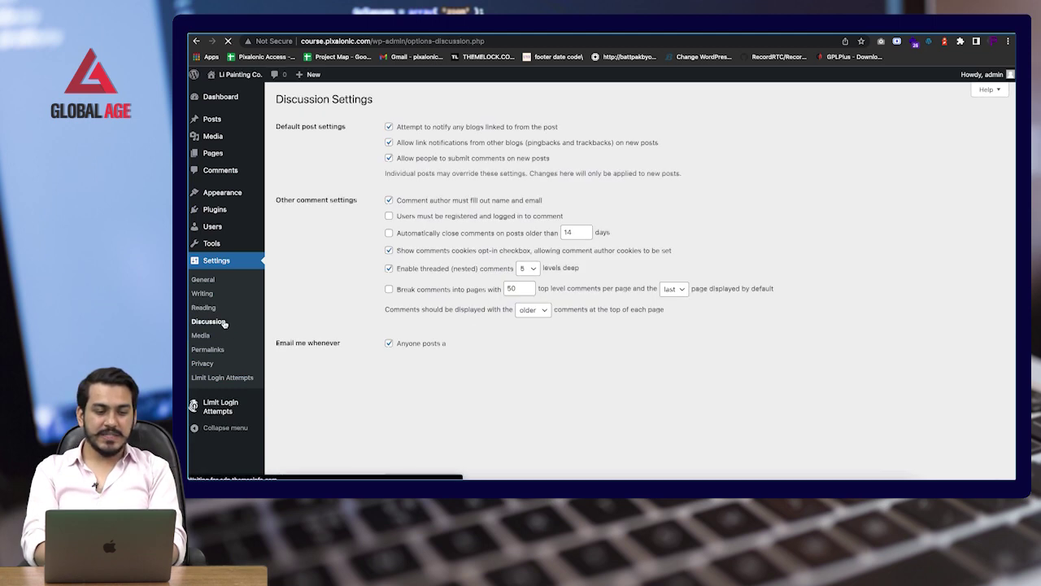
scroll(389, 252, "down", 1)
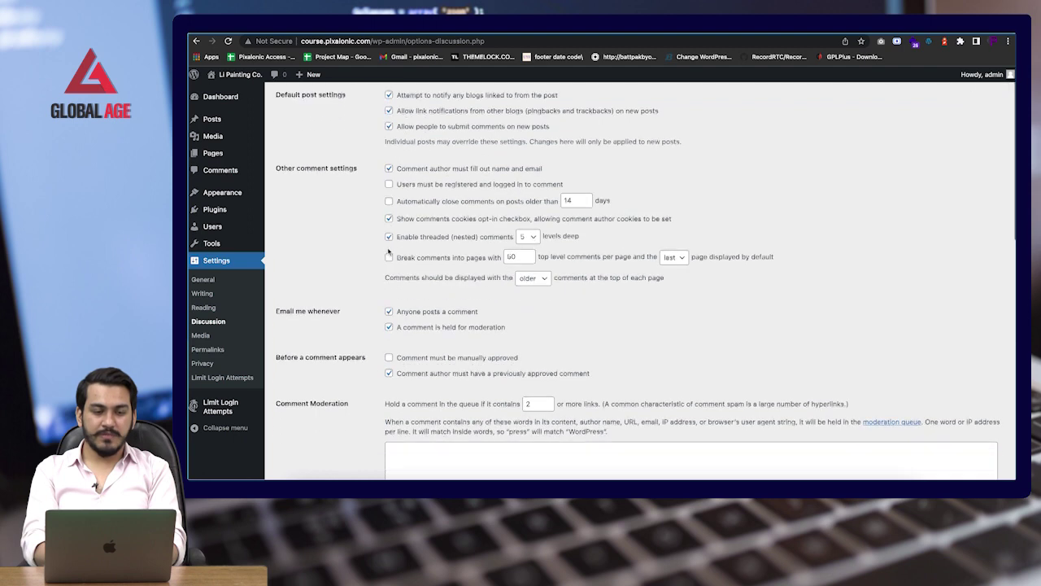
scroll(389, 252, "up", 1)
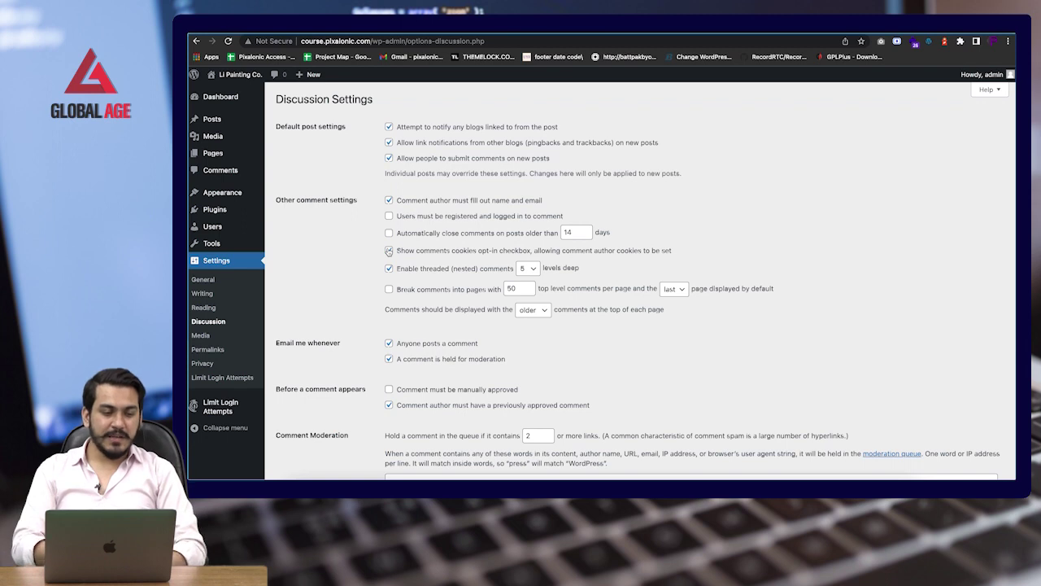
left_click(204, 336)
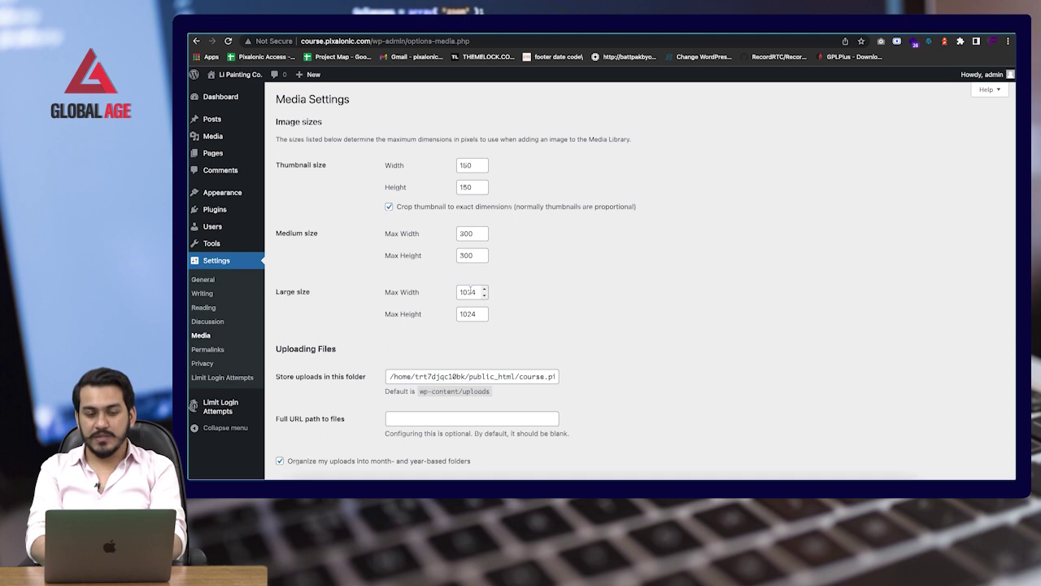
Set the large image maximum width and height to 1280 and save the Media Settings
double_click(471, 291)
type("1280")
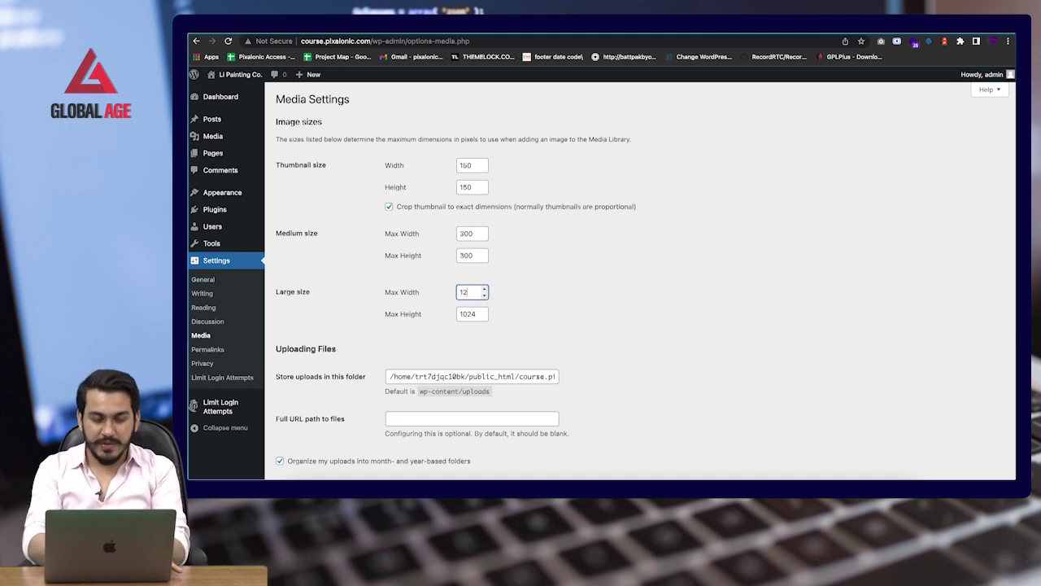
key("Tab")
type("1280")
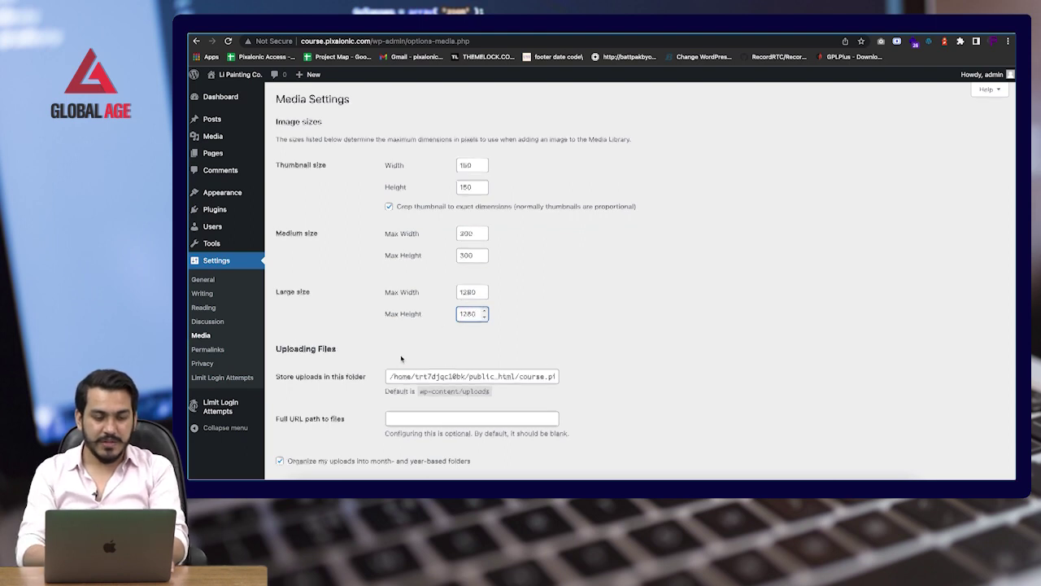
scroll(403, 358, "down", 2)
left_click(295, 435)
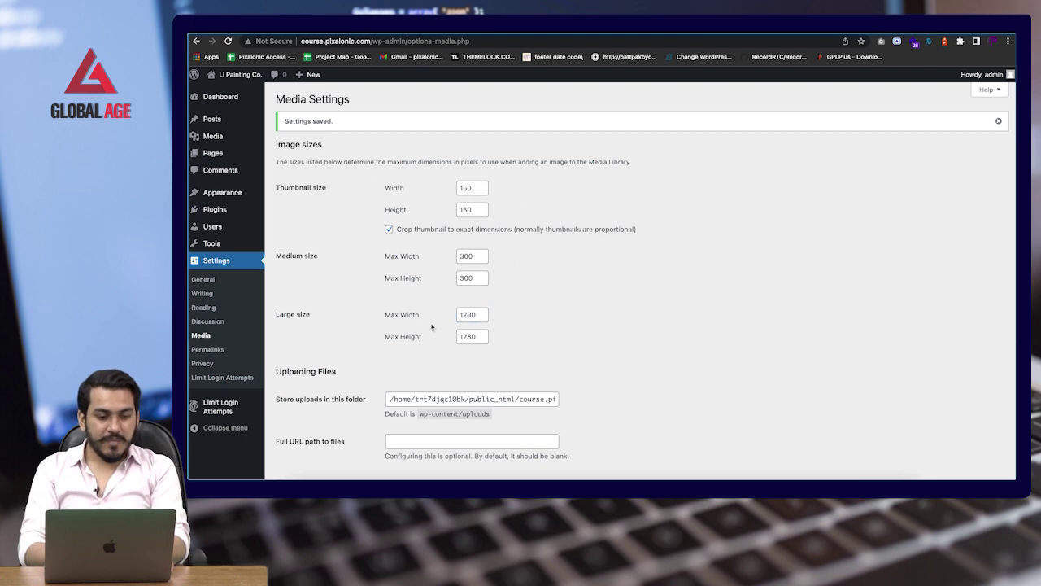
left_click(218, 349)
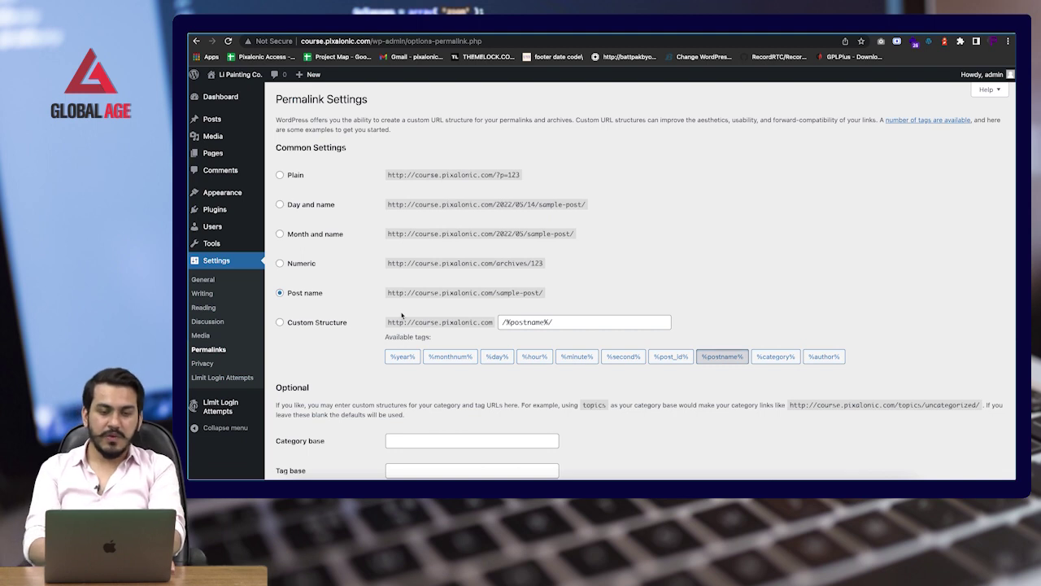
Compare the Plain, Day and name, Month and name, and Numeric permalinks, then pick Post name
left_click(297, 176)
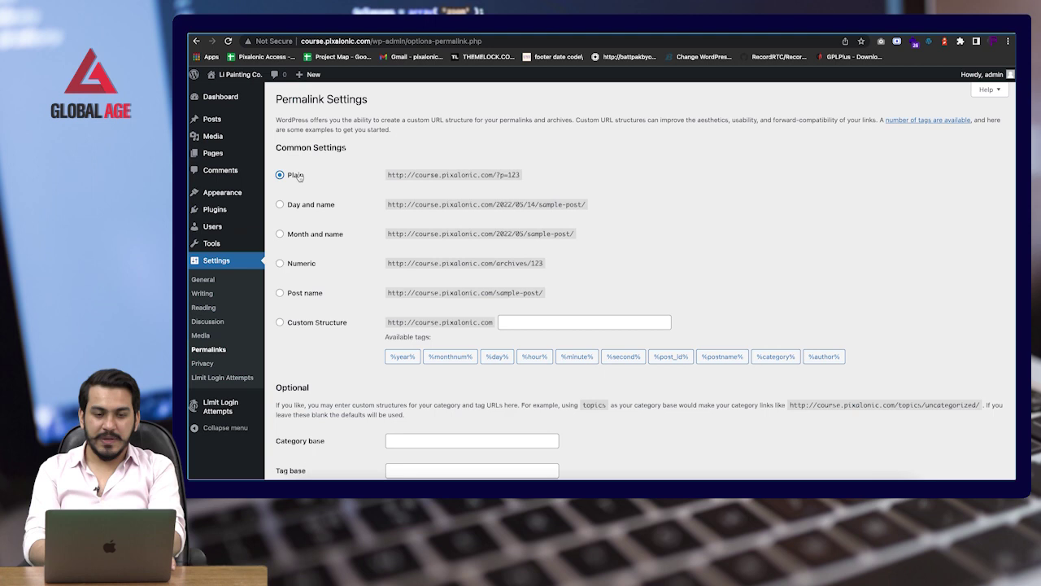
left_click_drag(498, 175, 525, 175)
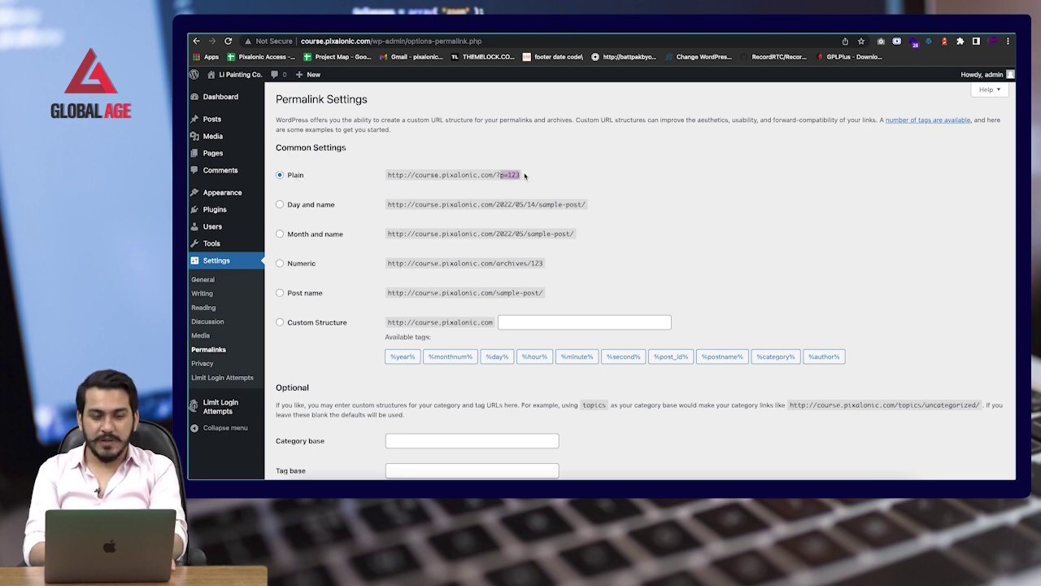
left_click(321, 207)
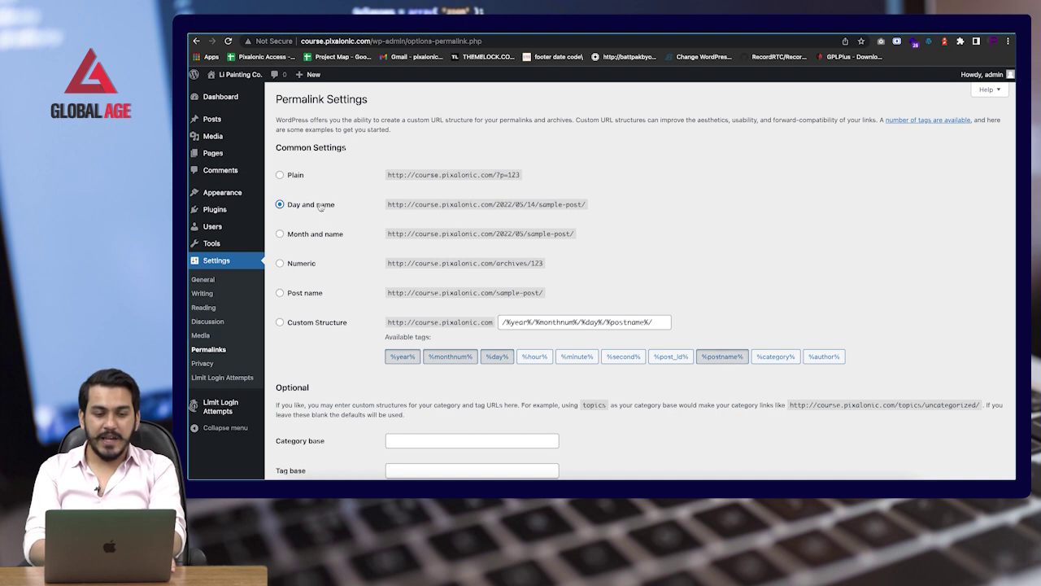
left_click_drag(496, 204, 524, 204)
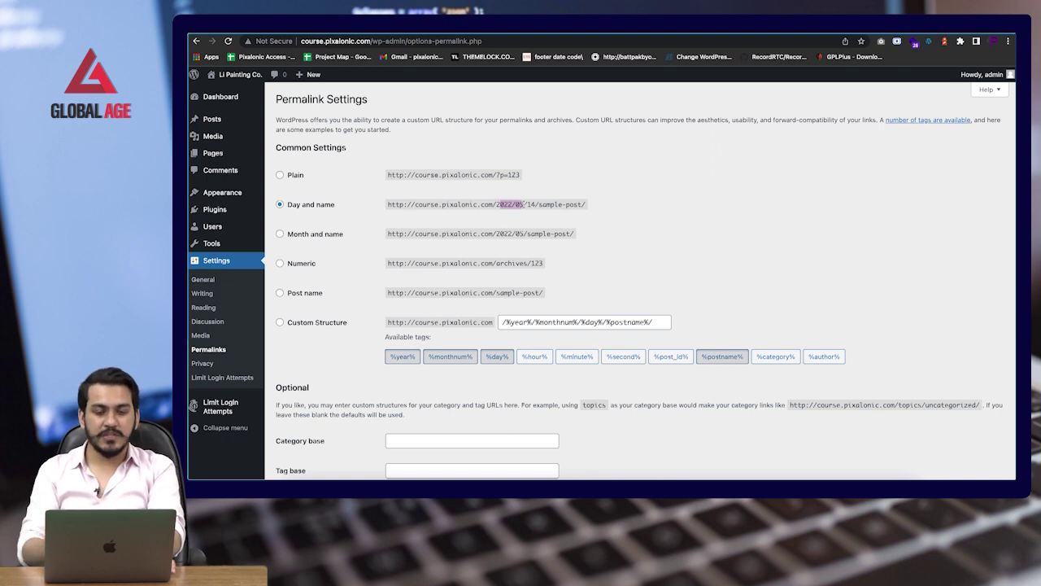
left_click(333, 237)
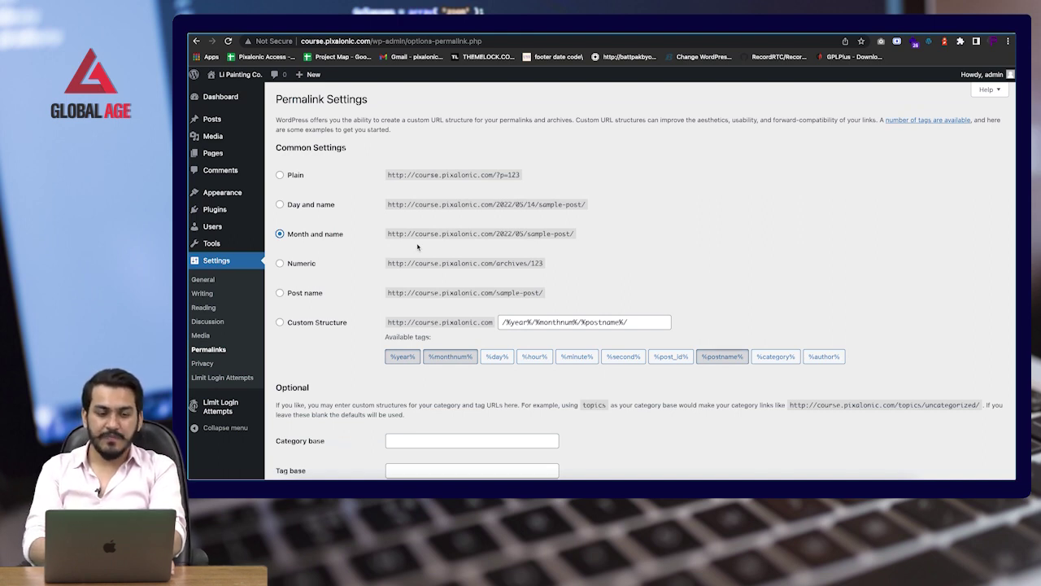
left_click(296, 266)
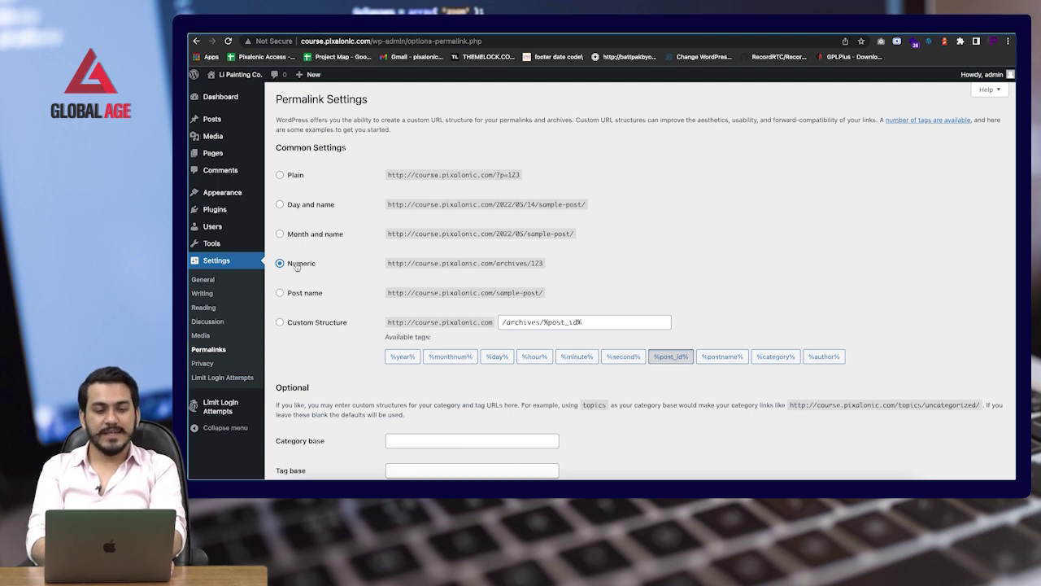
left_click(302, 294)
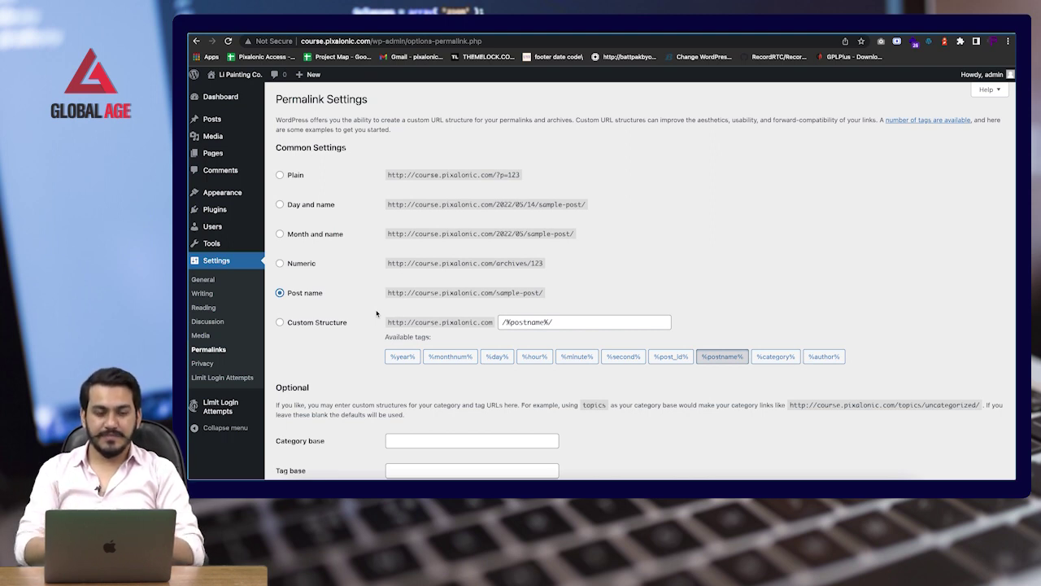
Try a custom '.chtml' structure, revert to Post name, and review the category and tag base fields
scroll(376, 313, "down", 2)
left_click(336, 266)
left_click(606, 266)
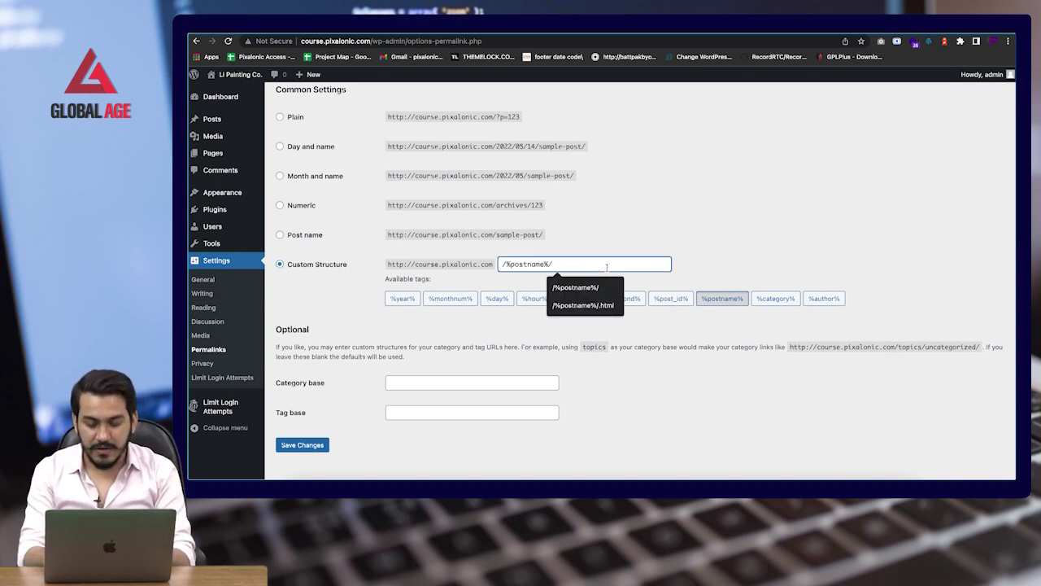
type(".chtml")
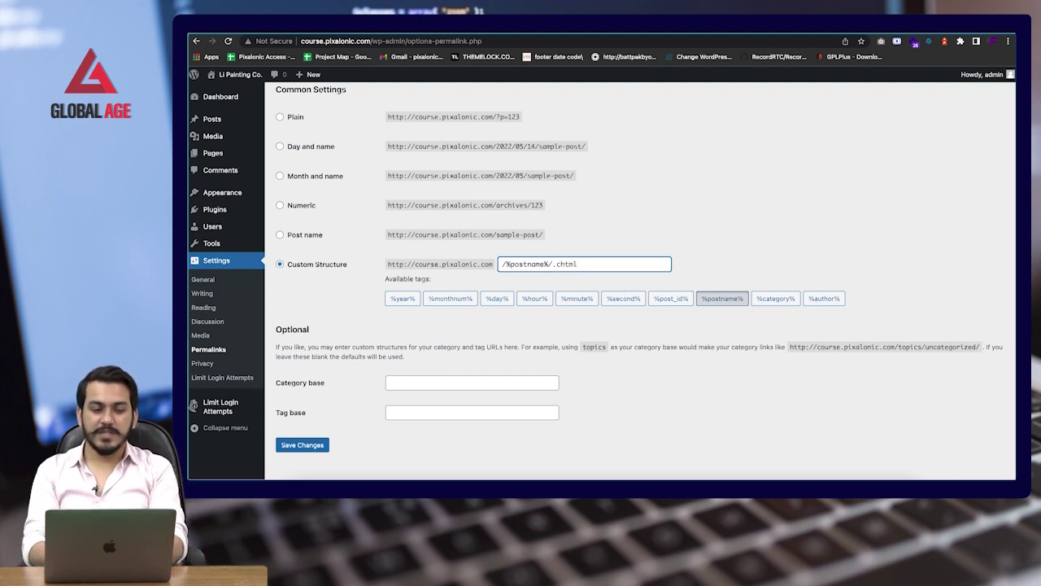
left_click(301, 236)
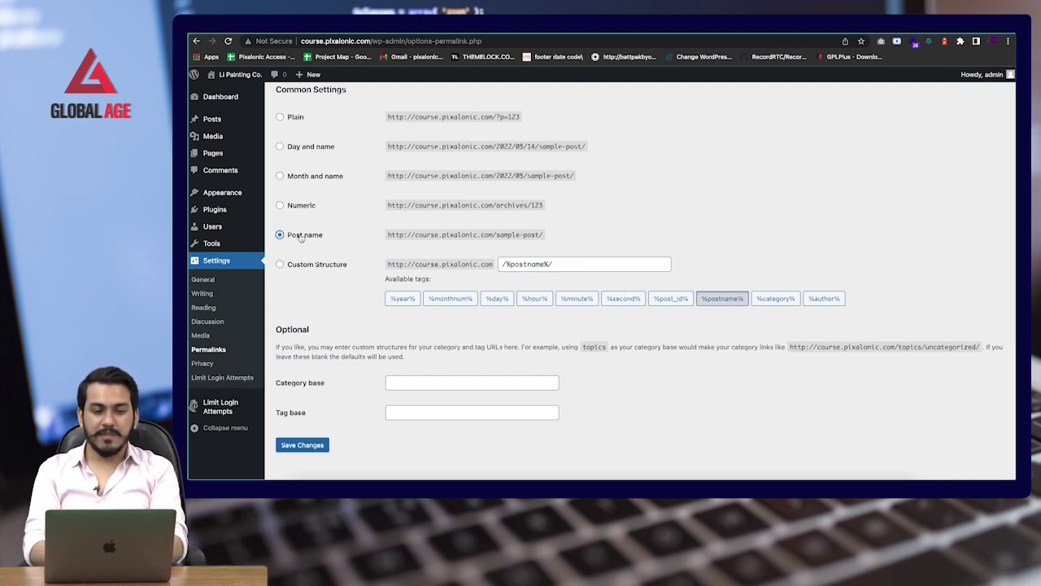
scroll(301, 284, "down", 1)
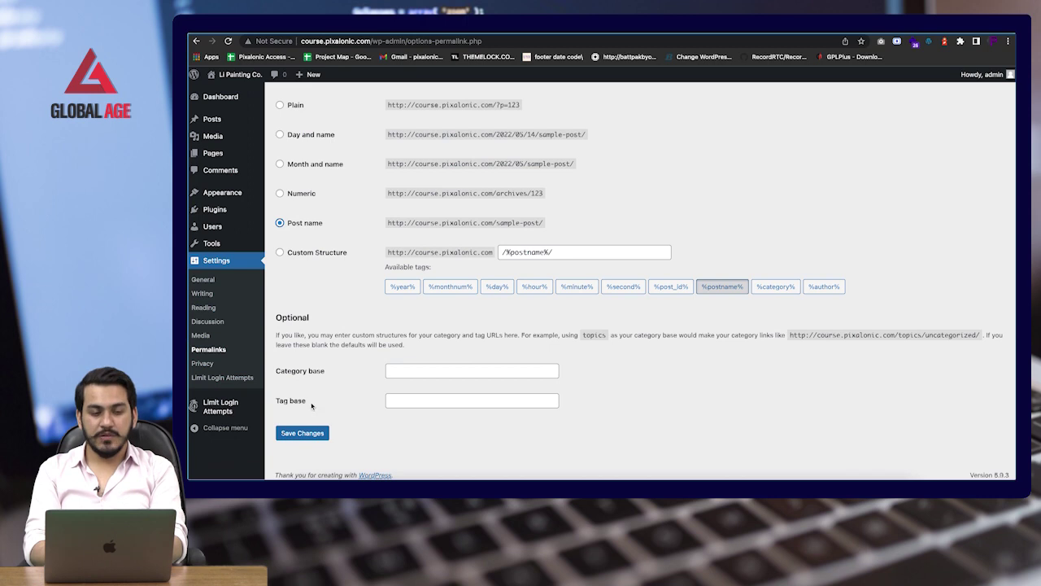
left_click_drag(311, 402, 277, 370)
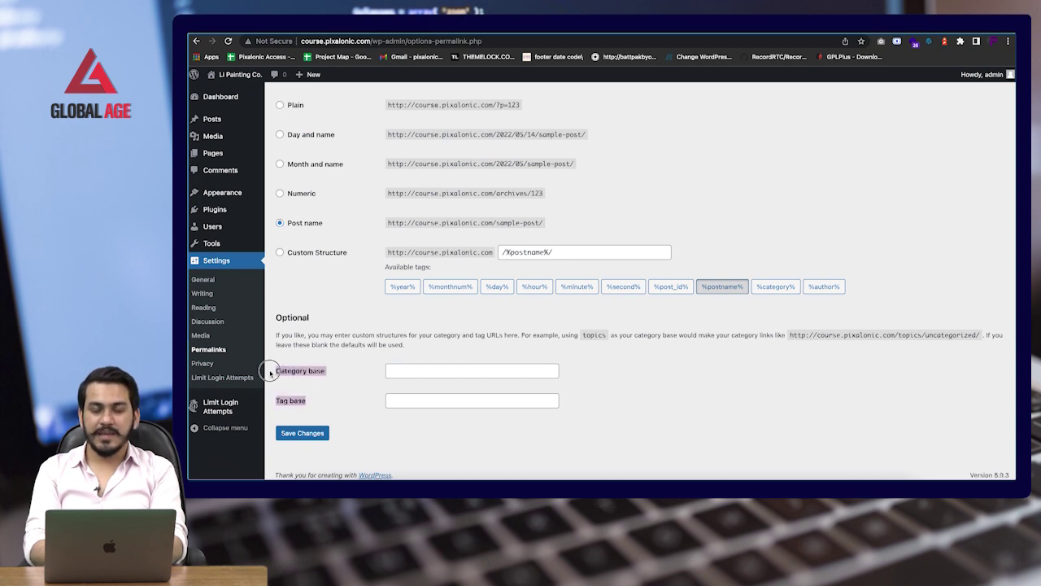
left_click(336, 401)
scroll(336, 401, "up", 1)
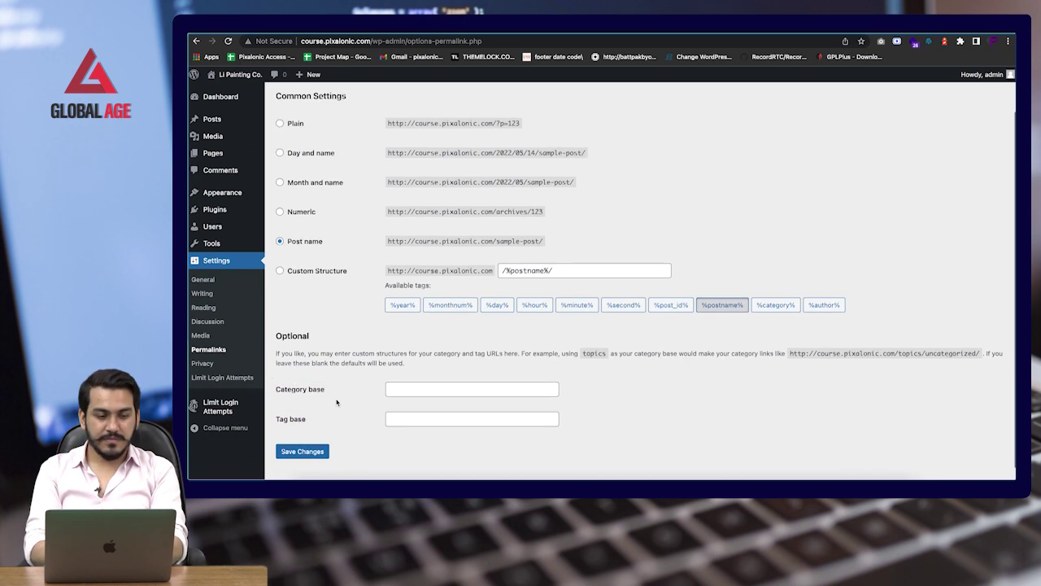
left_click(202, 364)
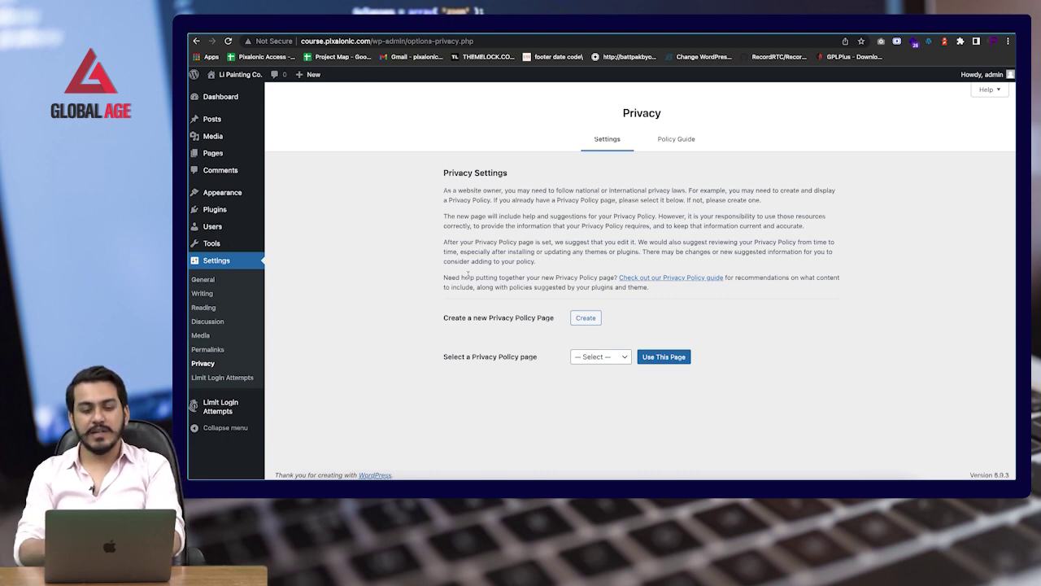
Choose the 'Privacy Policy' page from the dropdown and confirm it as the site's privacy page
left_click(608, 360)
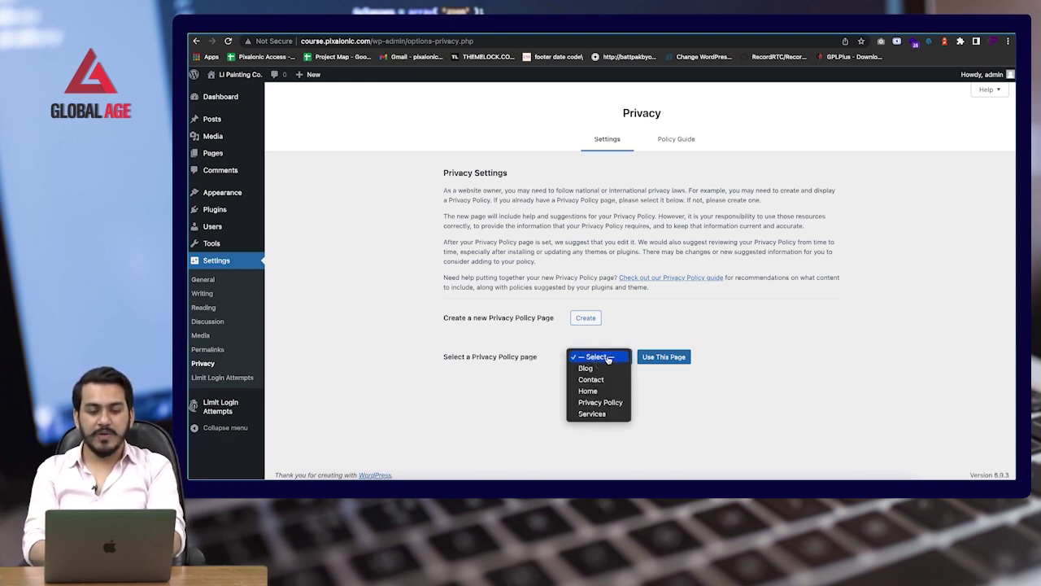
left_click(610, 402)
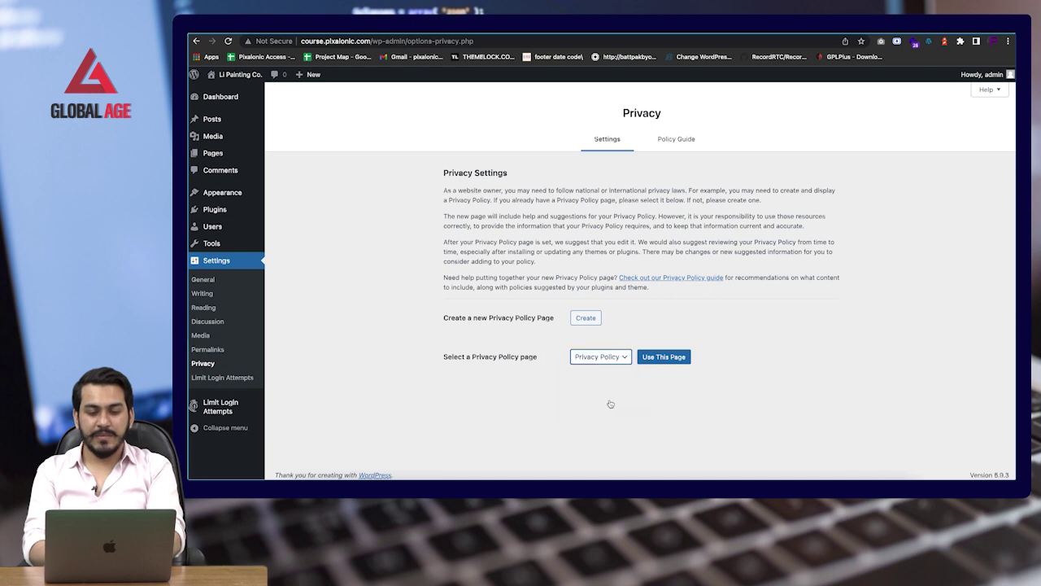
left_click(672, 358)
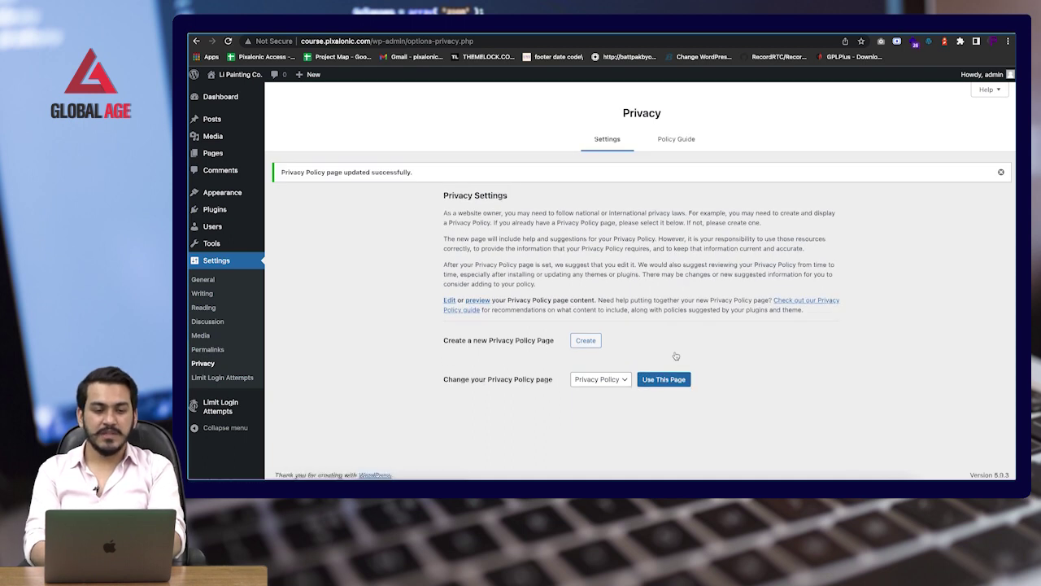
mouse_move(190, 131)
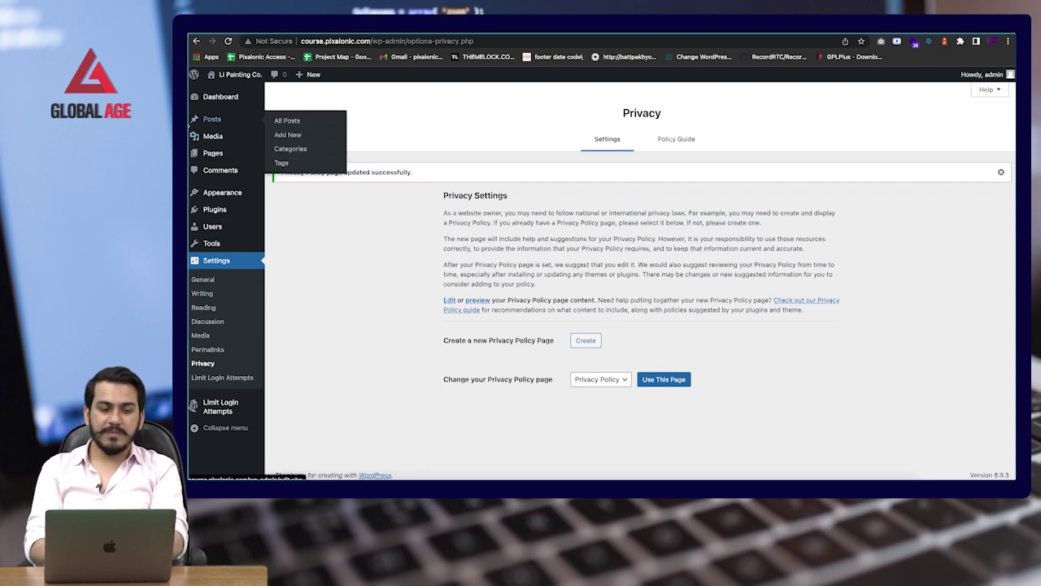
Open the admin Profile from the Howdy menu and scroll down through it to Account Management
mouse_move(995, 76)
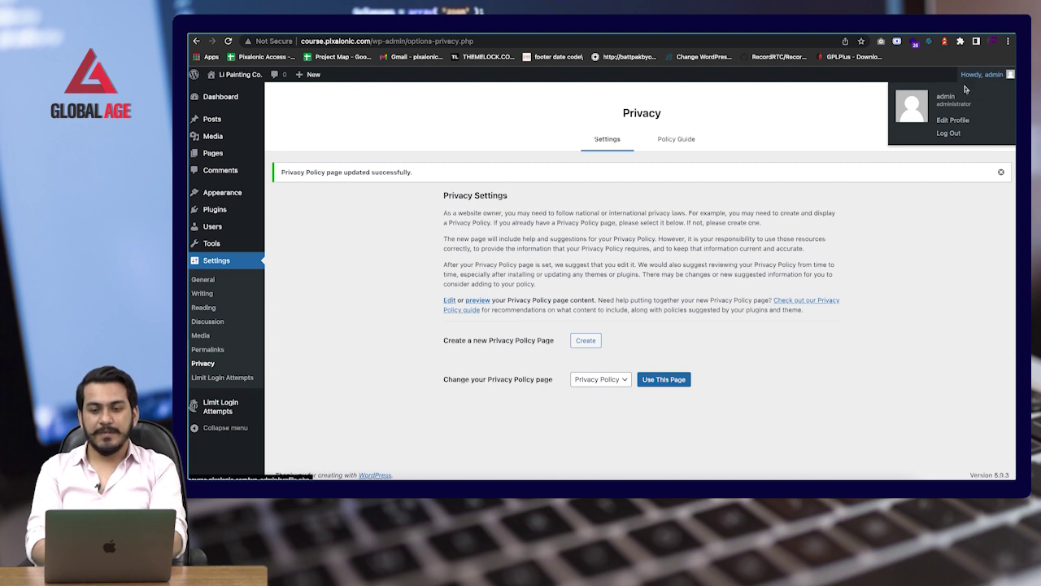
left_click(959, 98)
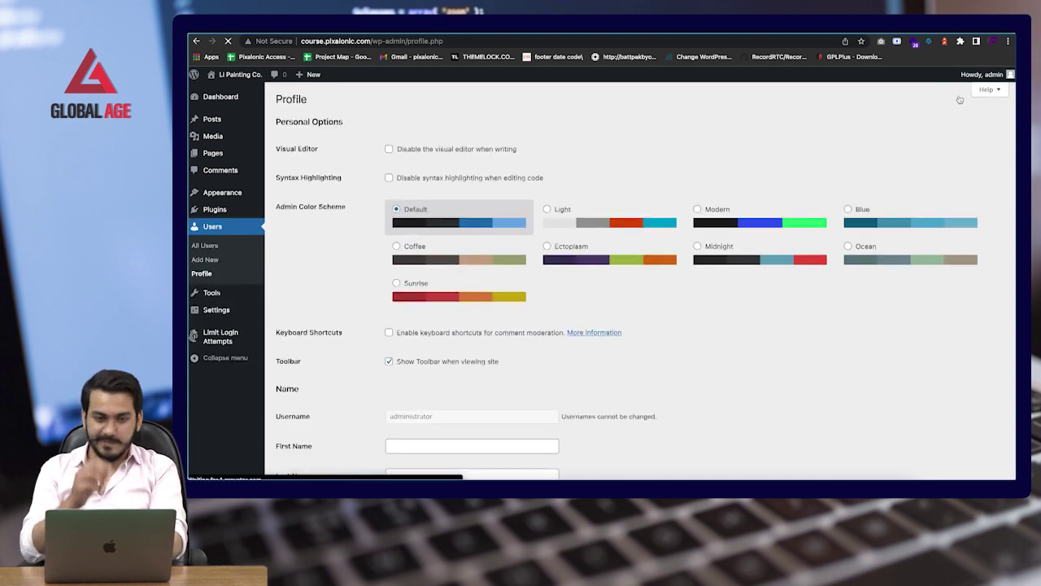
scroll(388, 140, "down", 5)
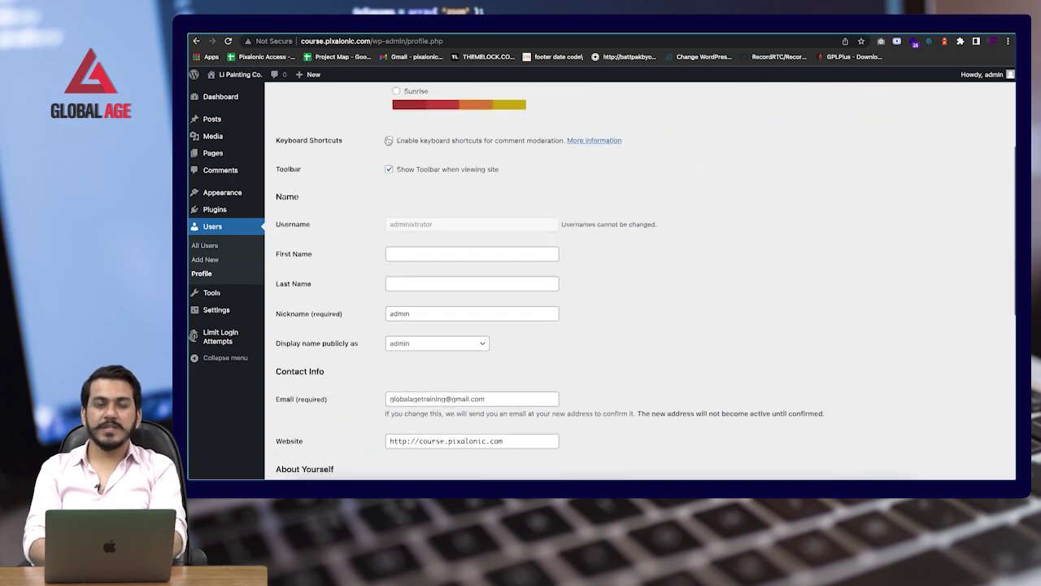
scroll(370, 189, "down", 1)
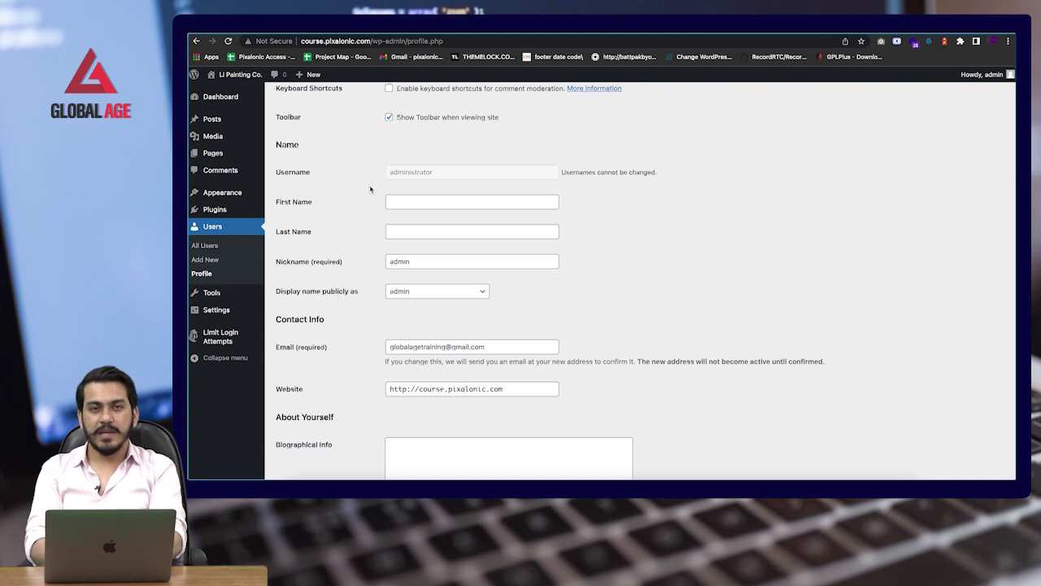
scroll(370, 189, "down", 4)
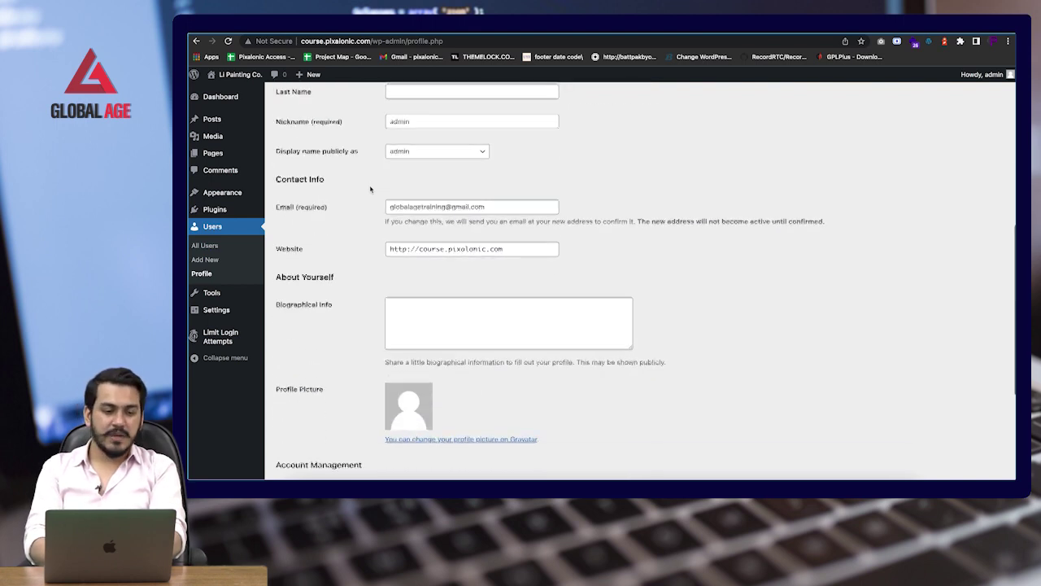
scroll(370, 188, "down", 3)
scroll(382, 302, "down", 4)
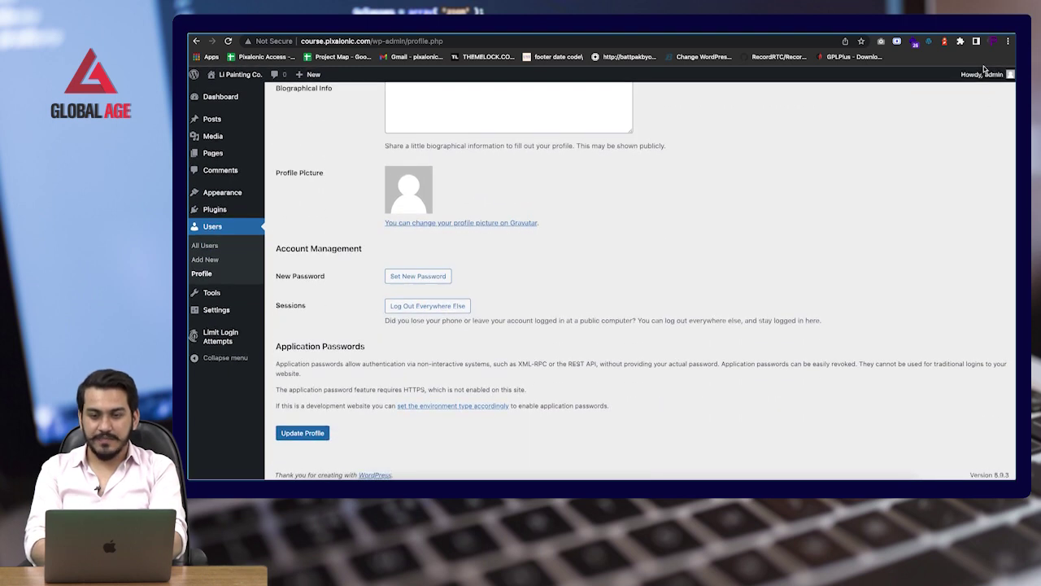
mouse_move(986, 73)
left_click(961, 121)
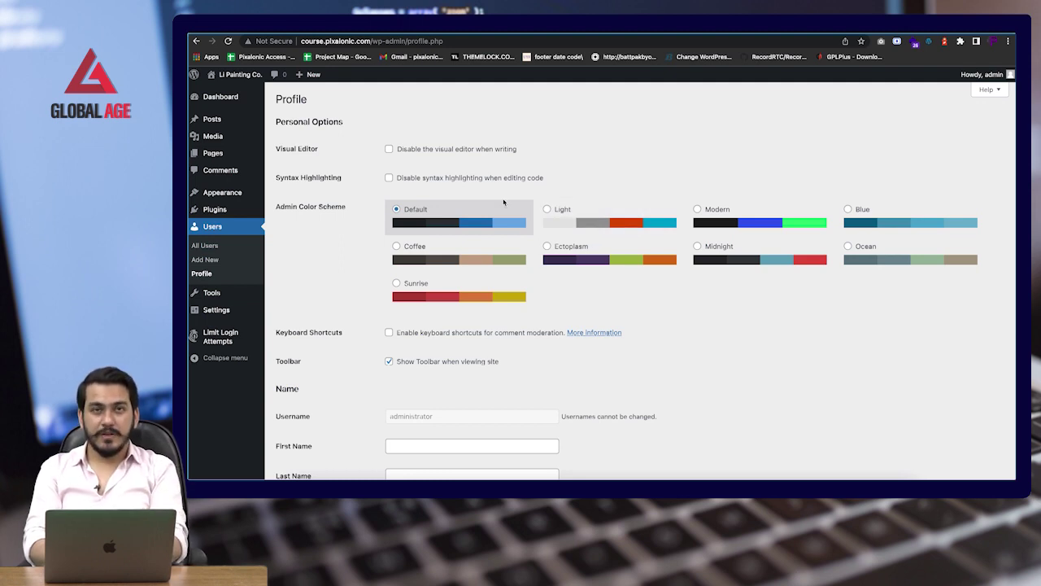
left_click(616, 229)
left_click(715, 227)
left_click(886, 224)
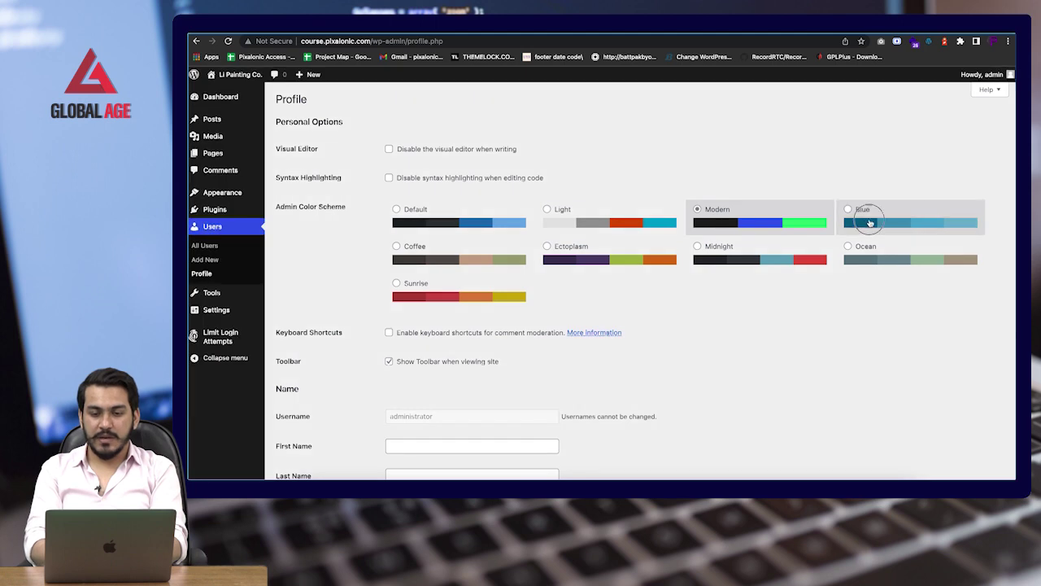
left_click(606, 225)
left_click(464, 260)
left_click(577, 260)
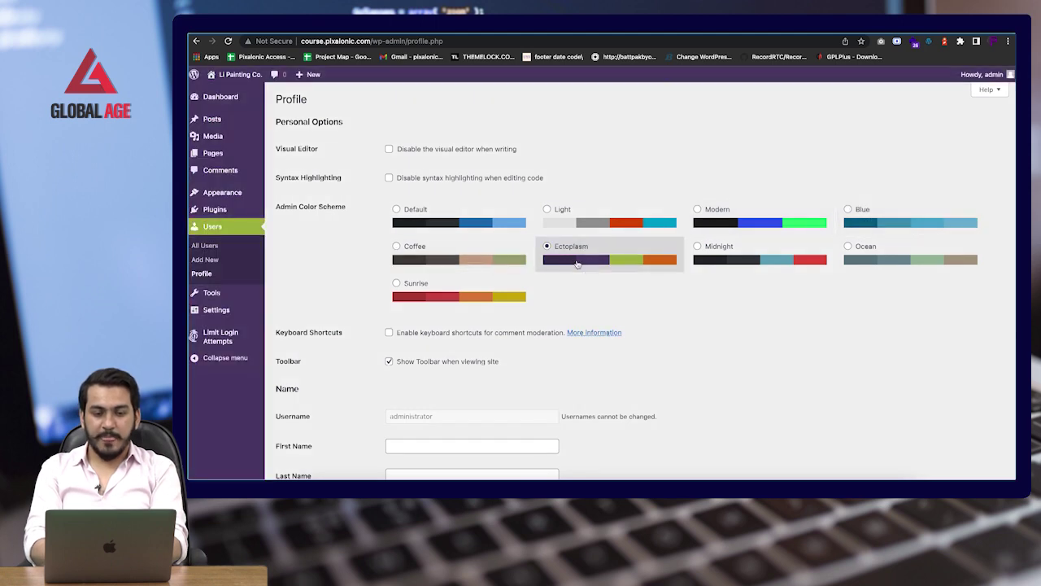
left_click(454, 222)
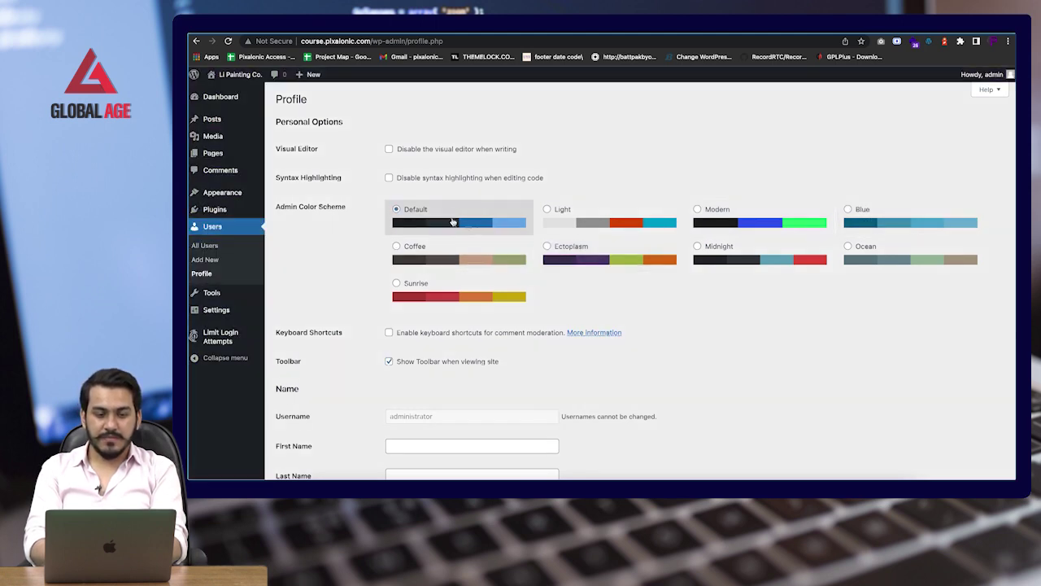
scroll(494, 242, "down", 1)
scroll(494, 241, "down", 5)
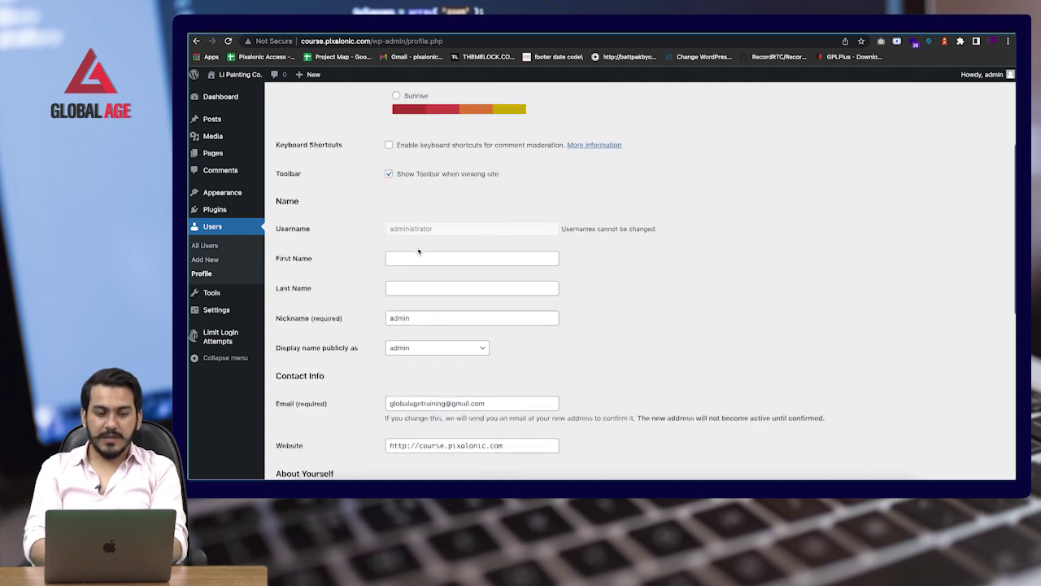
Enter the admin's first and last name, keeping 'admin' as the public display name
left_click(410, 257)
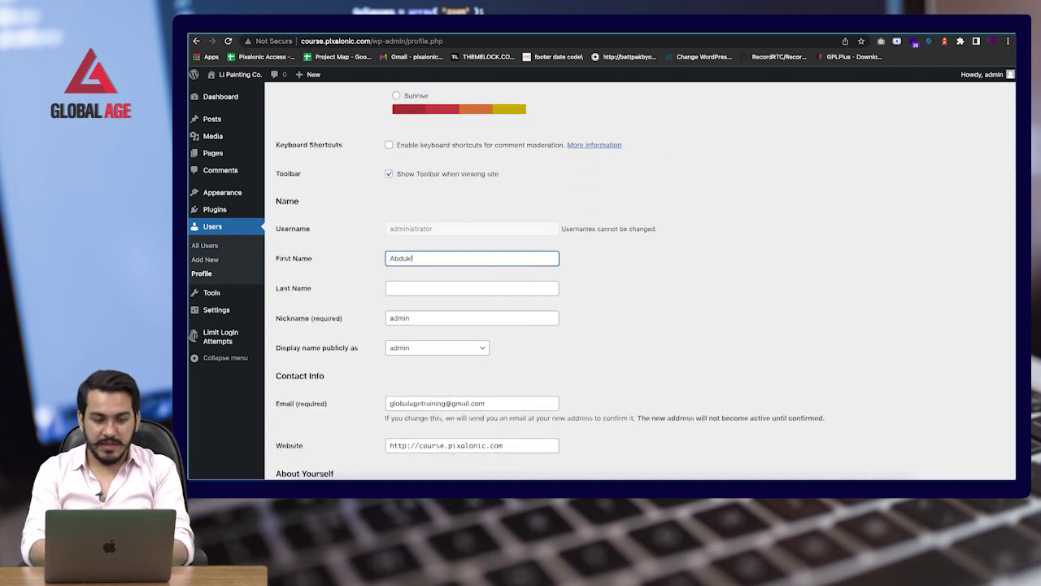
key("Tab")
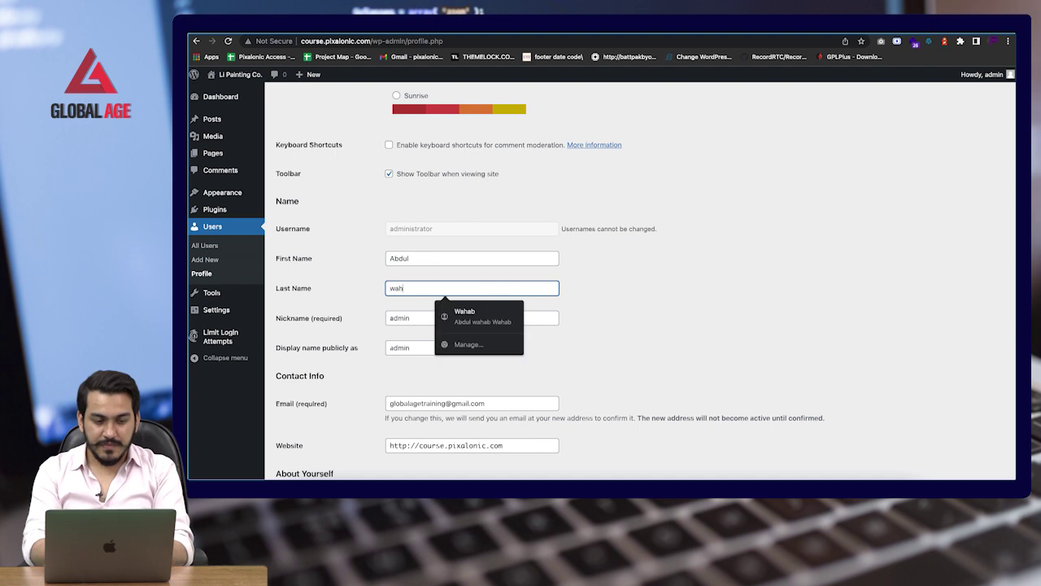
left_click(403, 349)
left_click(403, 349)
Step through the account e-mail and website contact fields without changing them
scroll(493, 289, "down", 3)
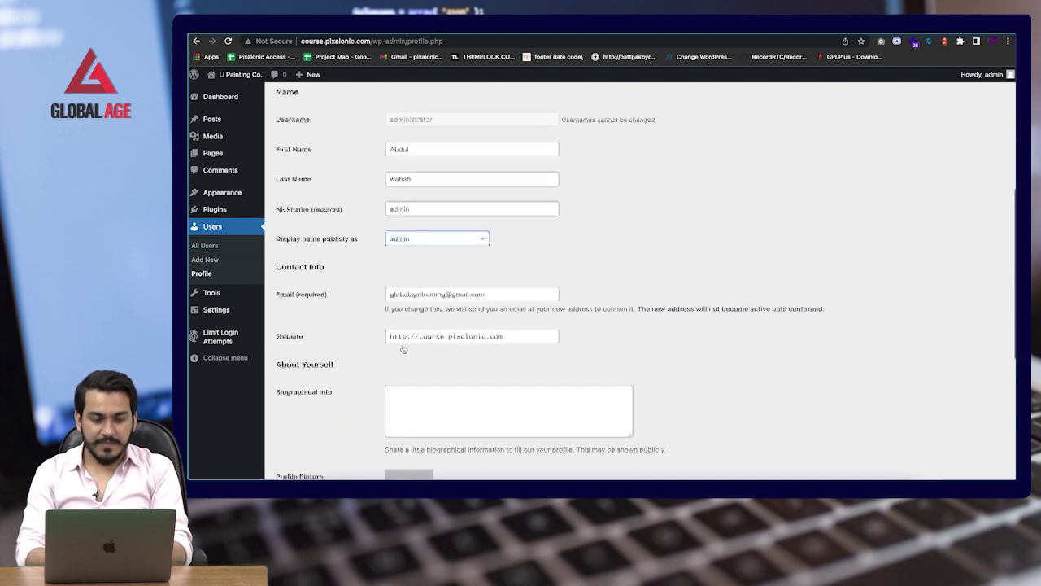
left_click(493, 289)
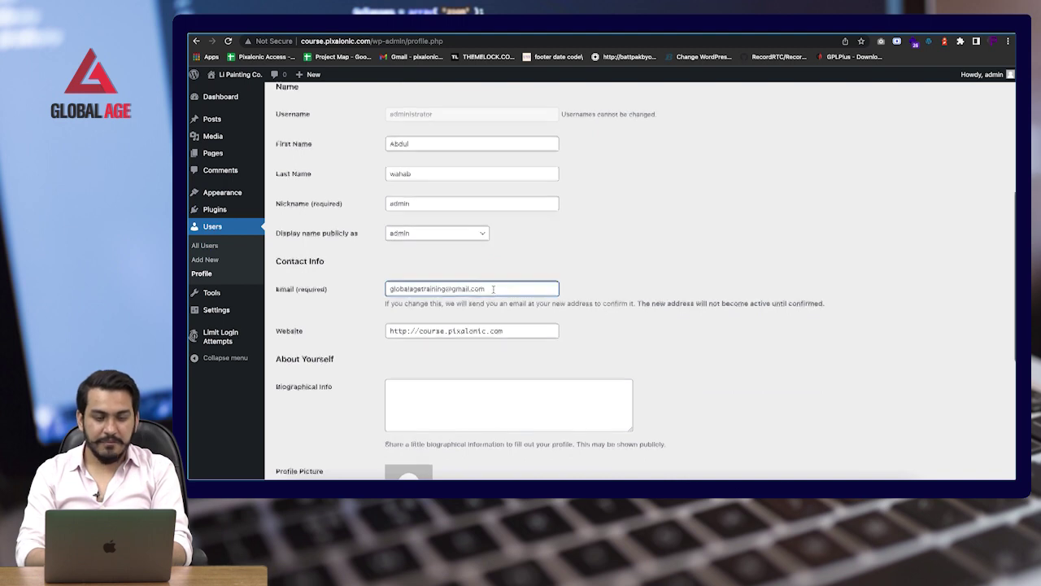
scroll(494, 290, "down", 3)
left_click(518, 231)
scroll(497, 231, "down", 2)
Write the biographical info 'I'm here to guide the website development course.'
left_click(484, 230)
type("I'")
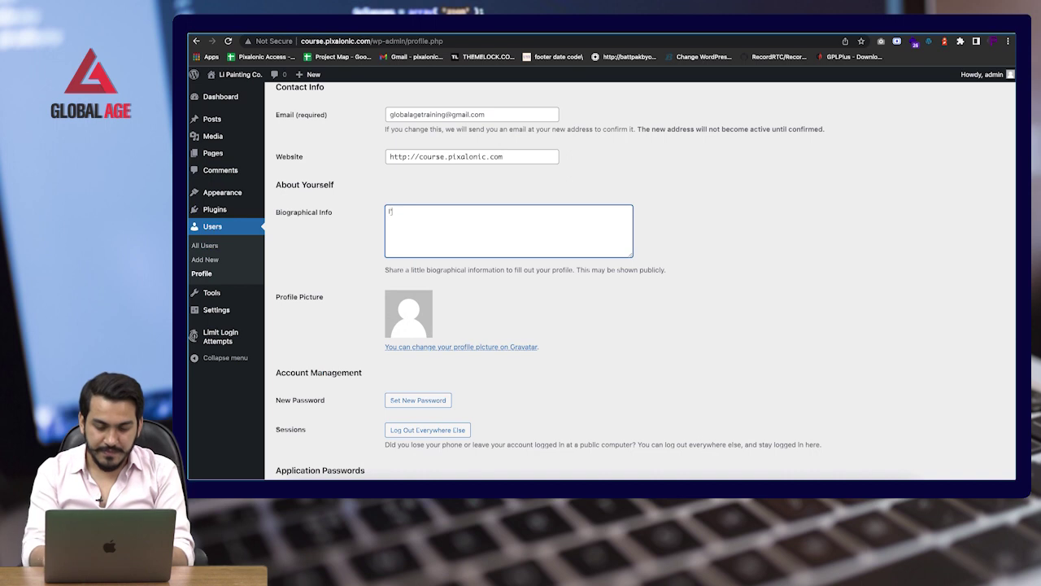
type("m here to")
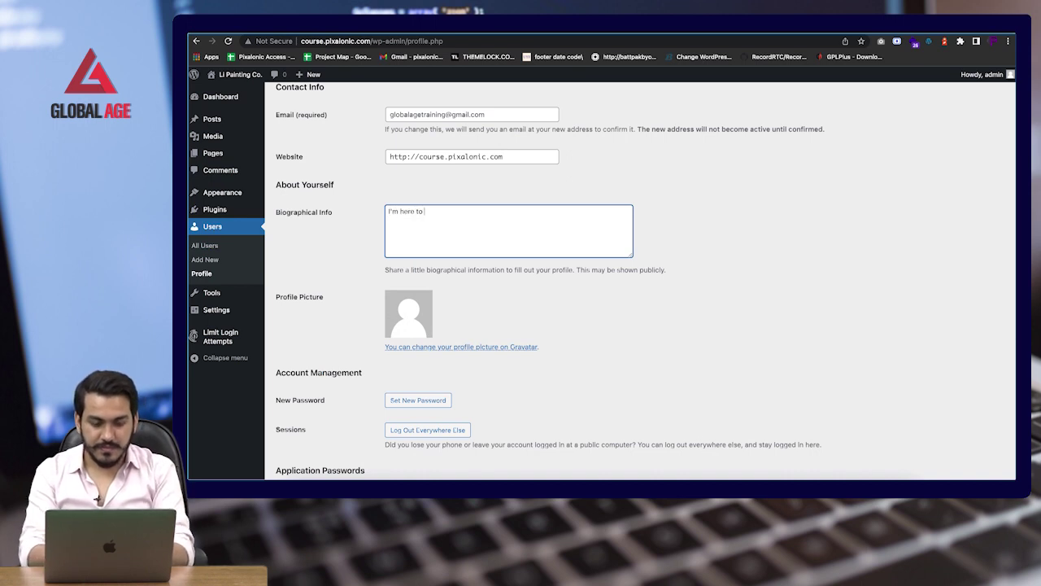
type(" guide the website")
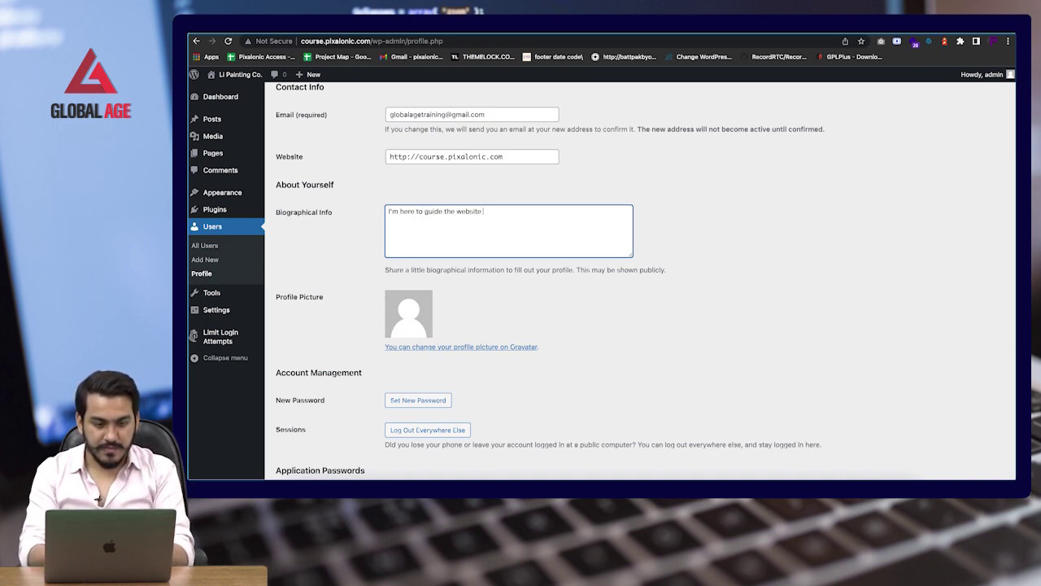
type(" development course")
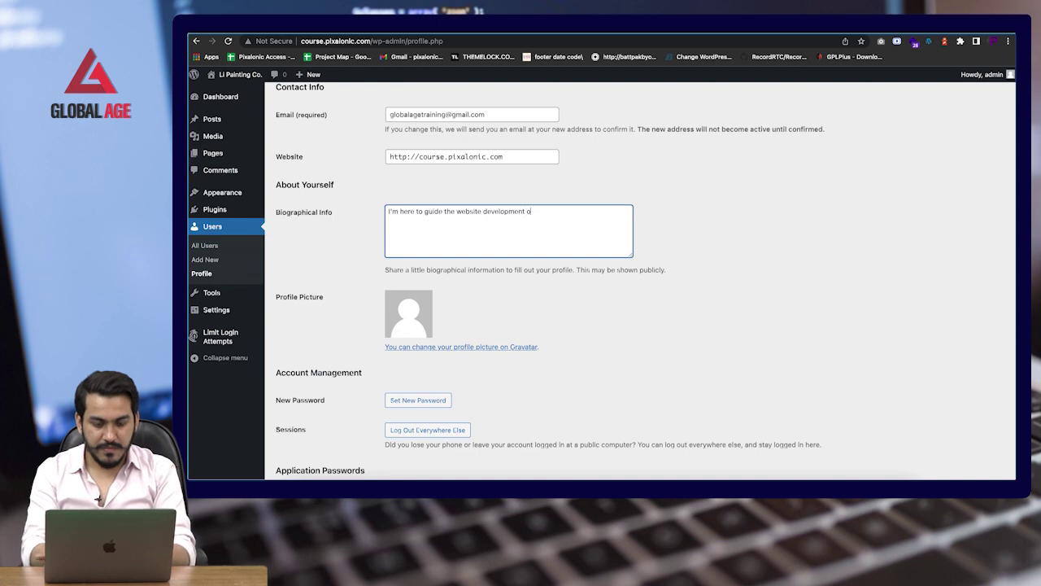
type(".")
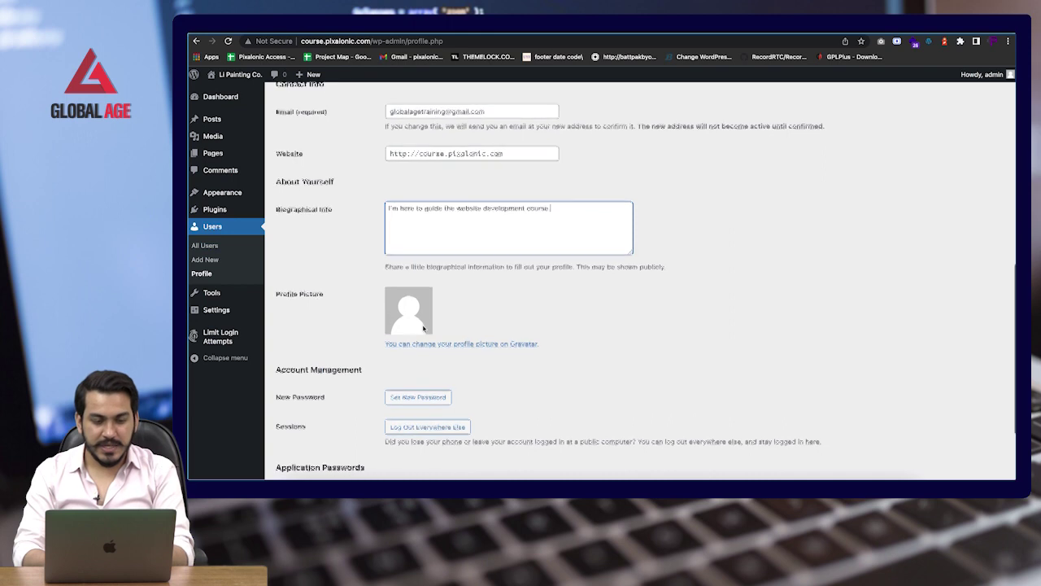
scroll(423, 328, "down", 1)
scroll(388, 340, "down", 1)
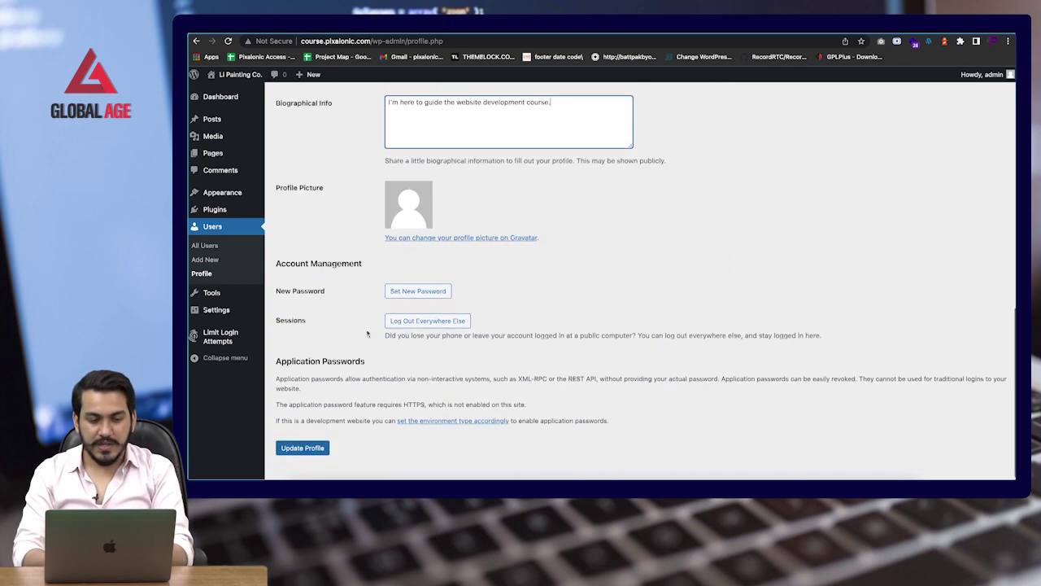
left_click(289, 321)
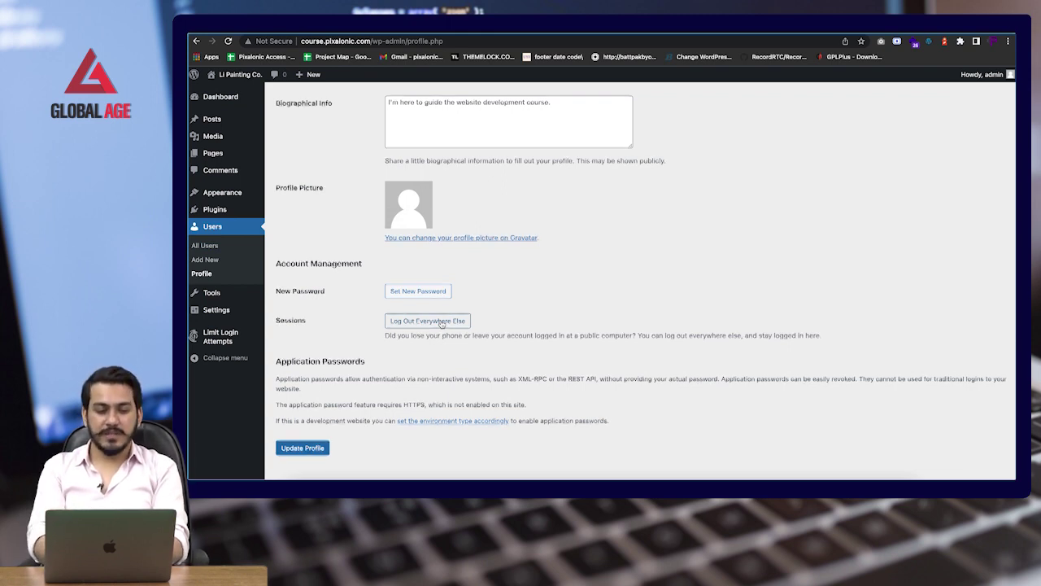
scroll(440, 323, "up", 4)
scroll(442, 323, "down", 5)
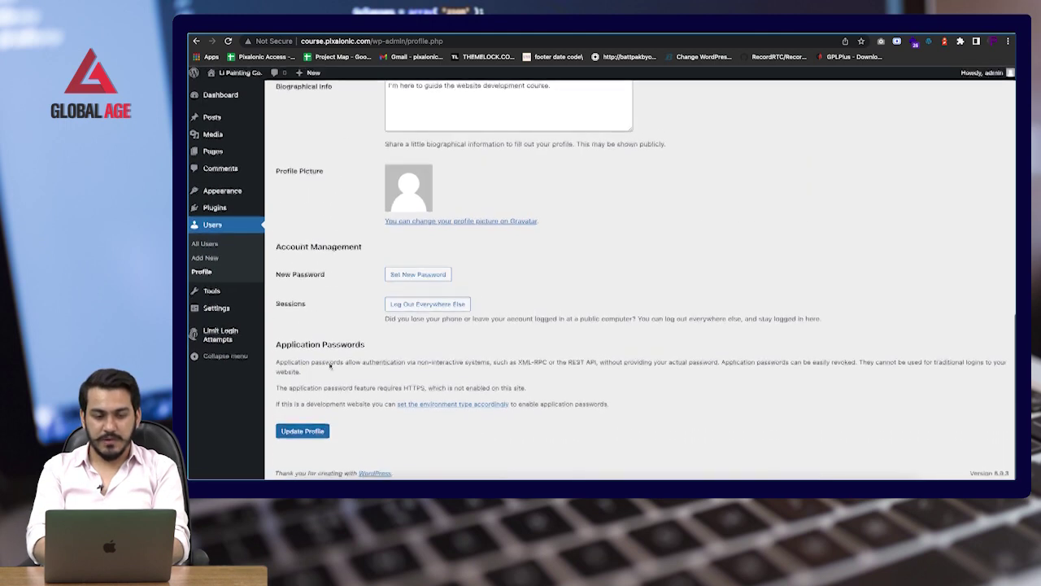
Save the admin profile updates, then briefly advance the course slideshow before returning
left_click(305, 432)
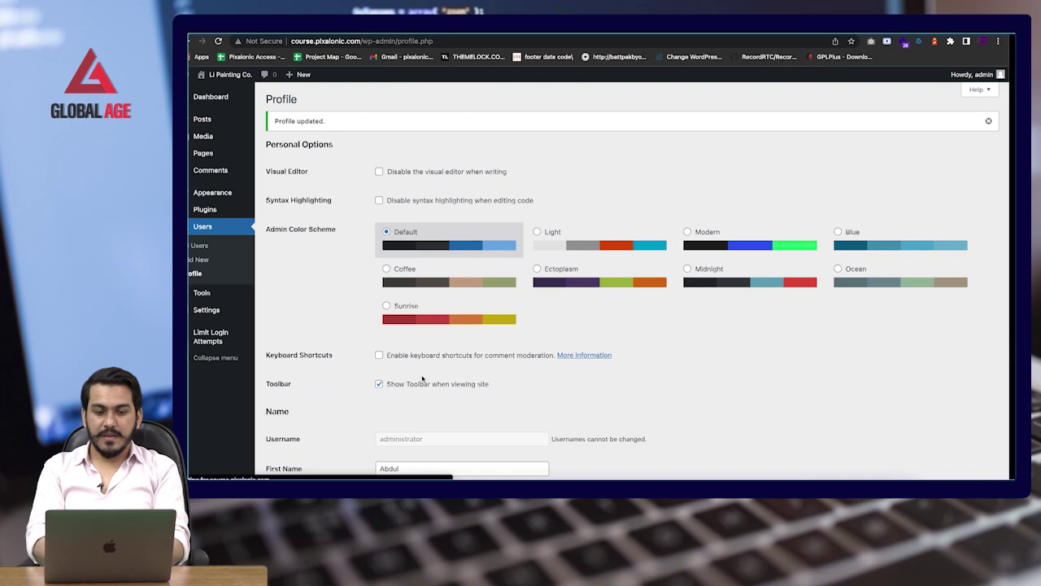
key("ctrl+Right")
left_click(298, 308)
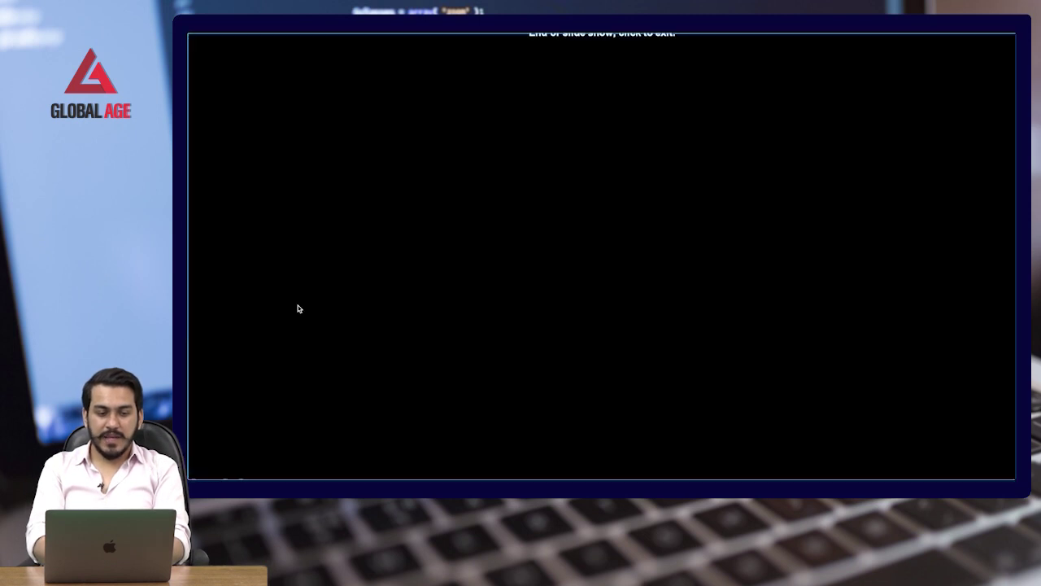
left_click(349, 351)
key("ctrl+Left")
Go from Themes to Add New, check the Latest themes, and open the Feature Filter
mouse_move(227, 200)
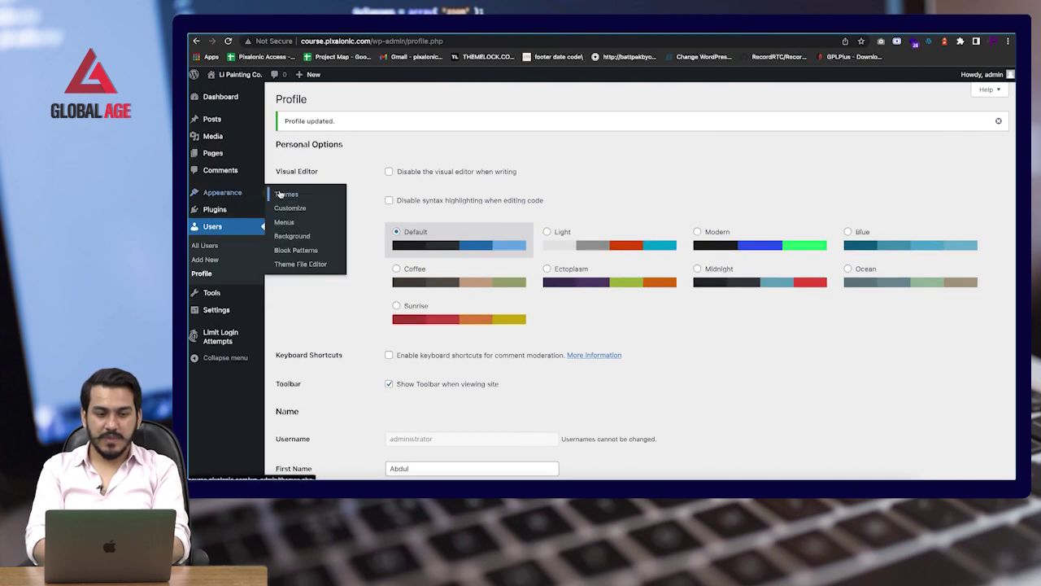
left_click(284, 193)
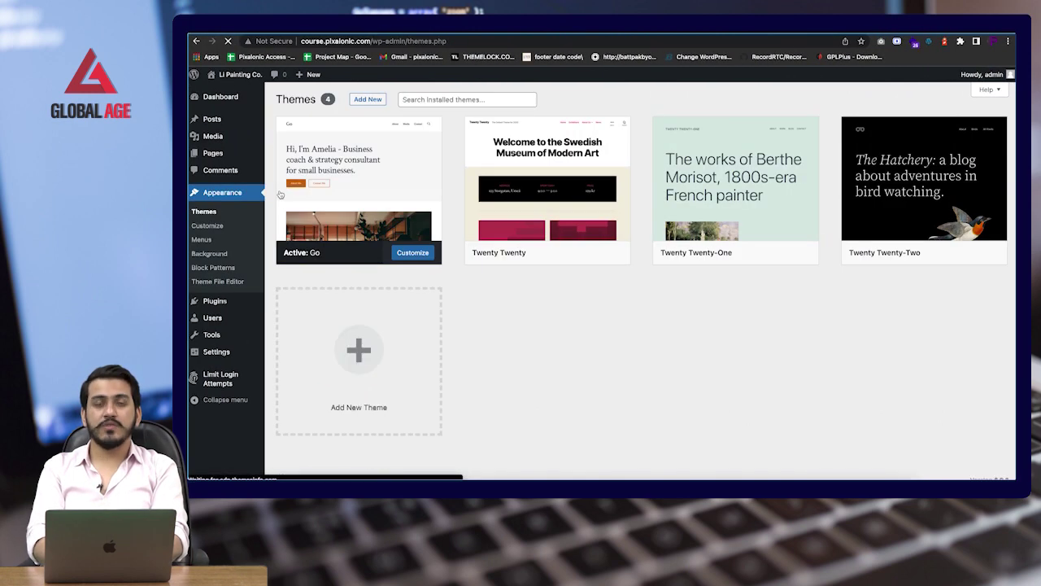
left_click(374, 102)
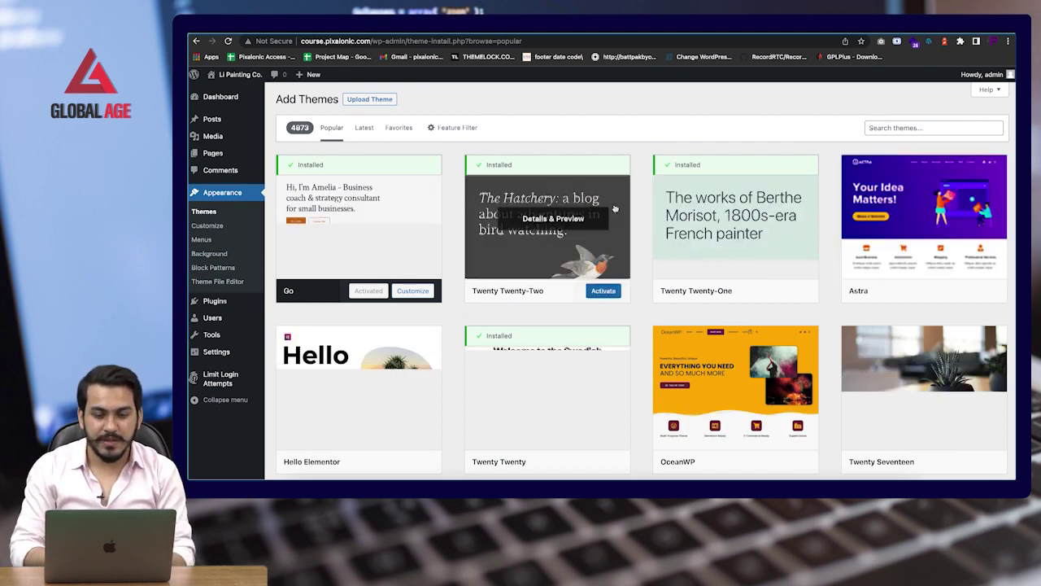
scroll(642, 209, "down", 2)
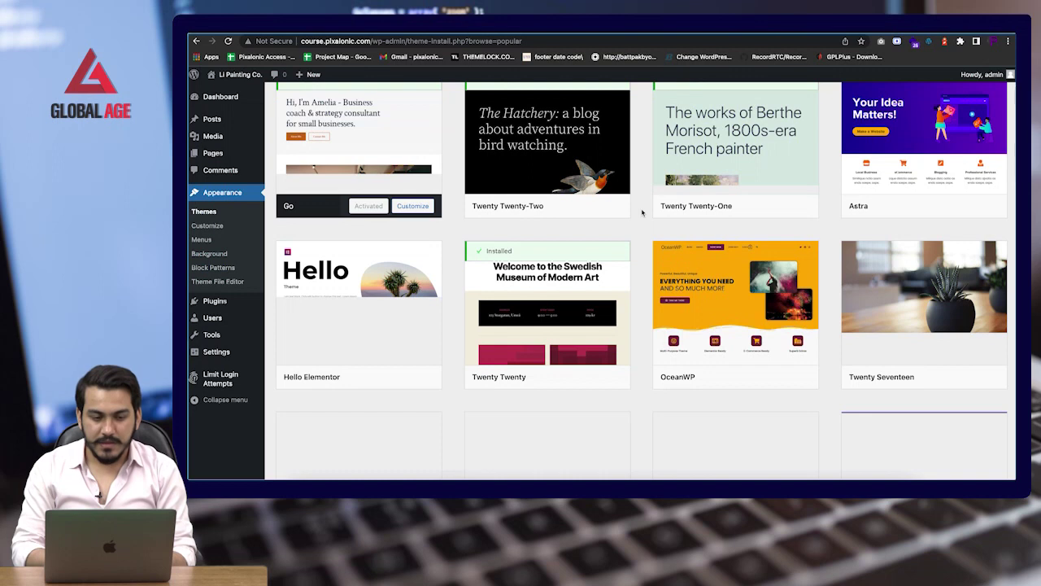
scroll(642, 213, "down", 4)
scroll(642, 213, "up", 6)
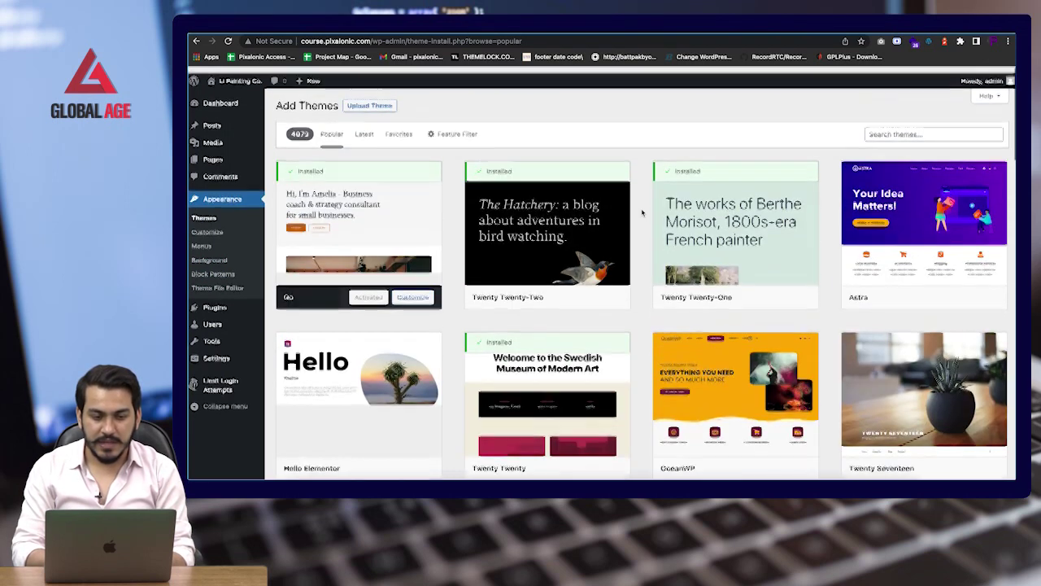
left_click(365, 128)
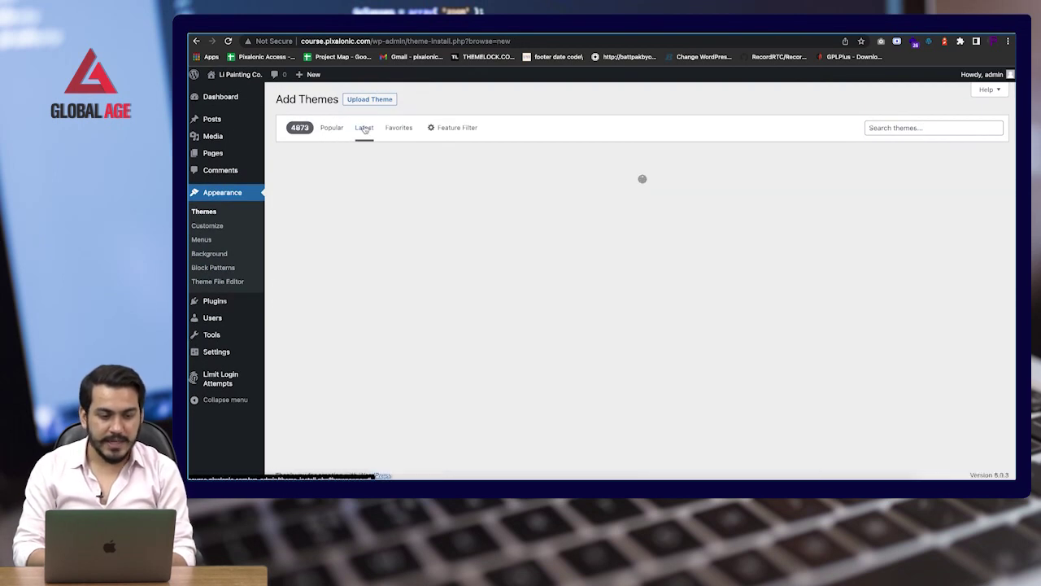
left_click(463, 128)
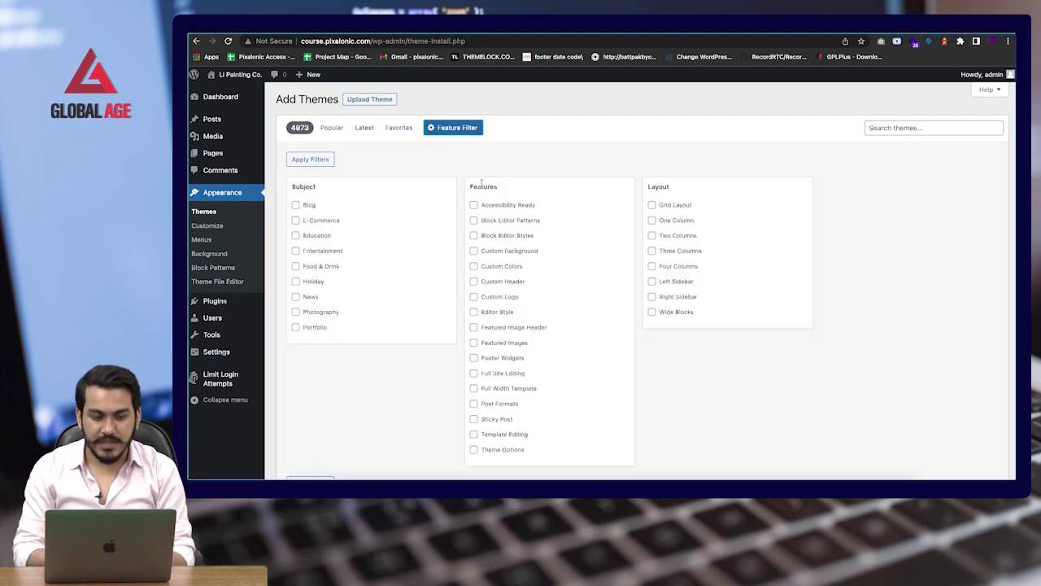
Filter the theme directory by the Education subject and apply the filter
left_click(309, 205)
left_click(309, 205)
left_click(312, 234)
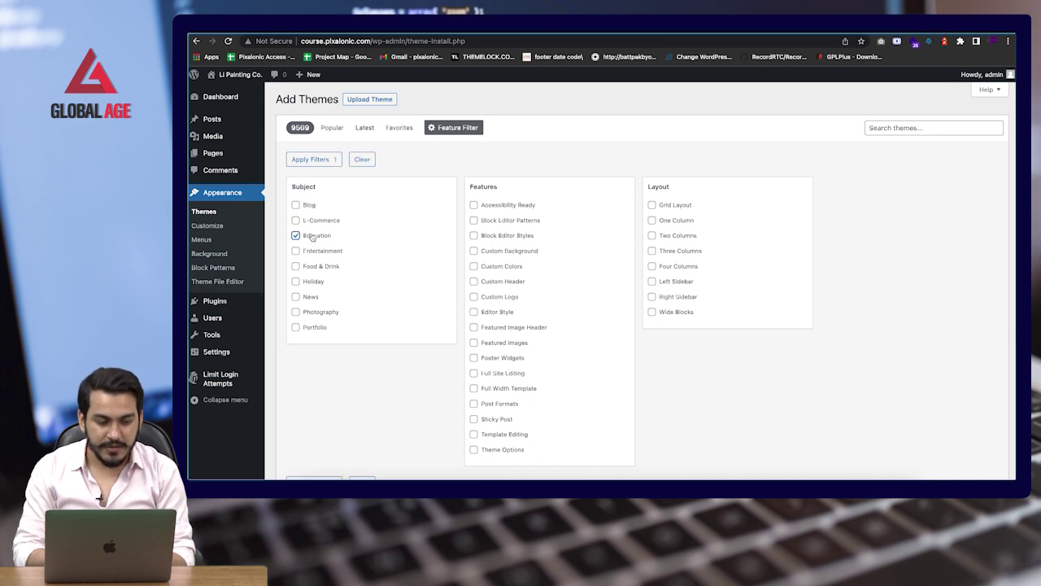
left_click(311, 159)
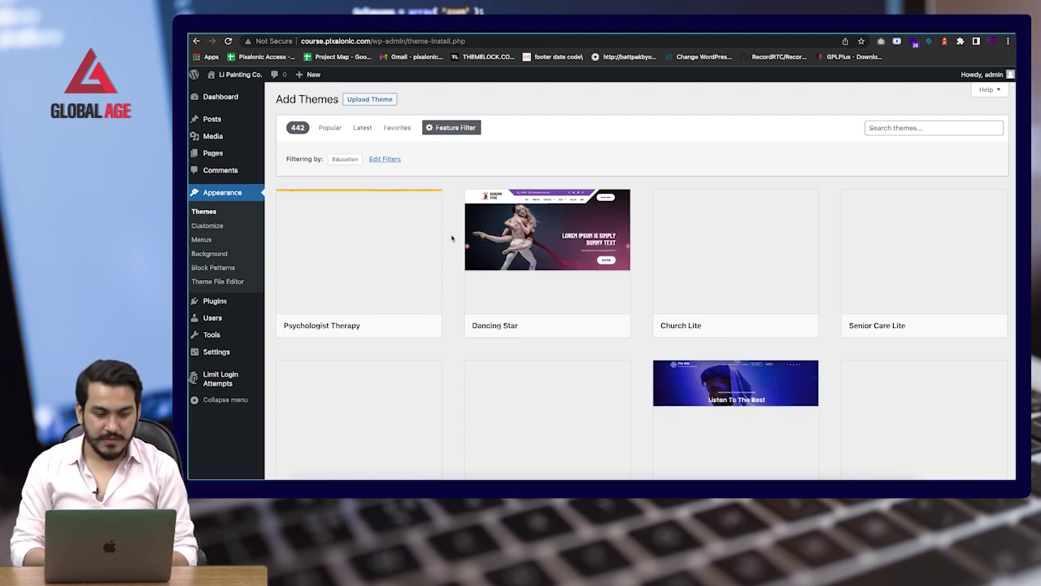
scroll(452, 239, "down", 1)
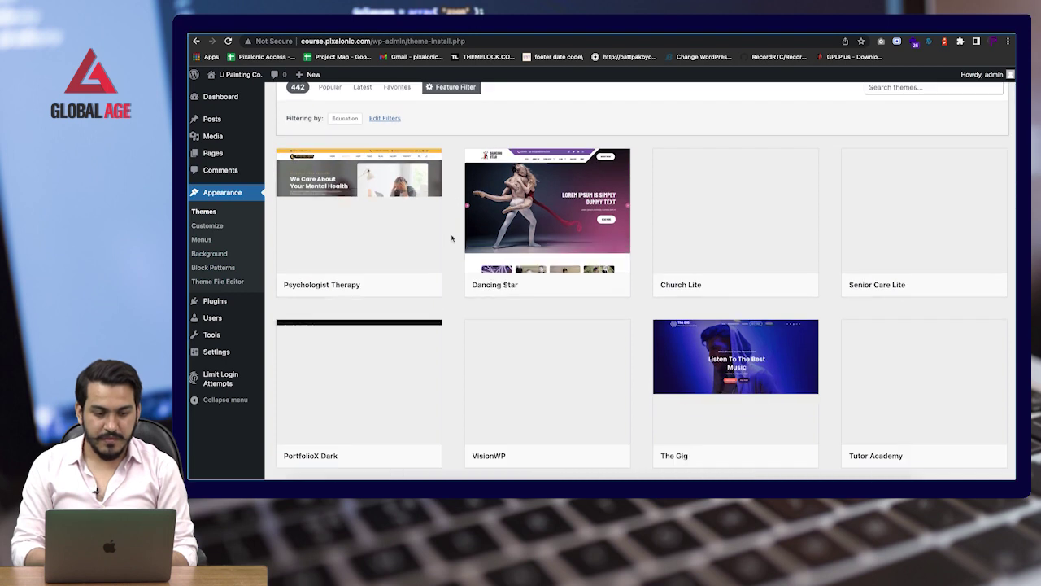
mouse_move(378, 265)
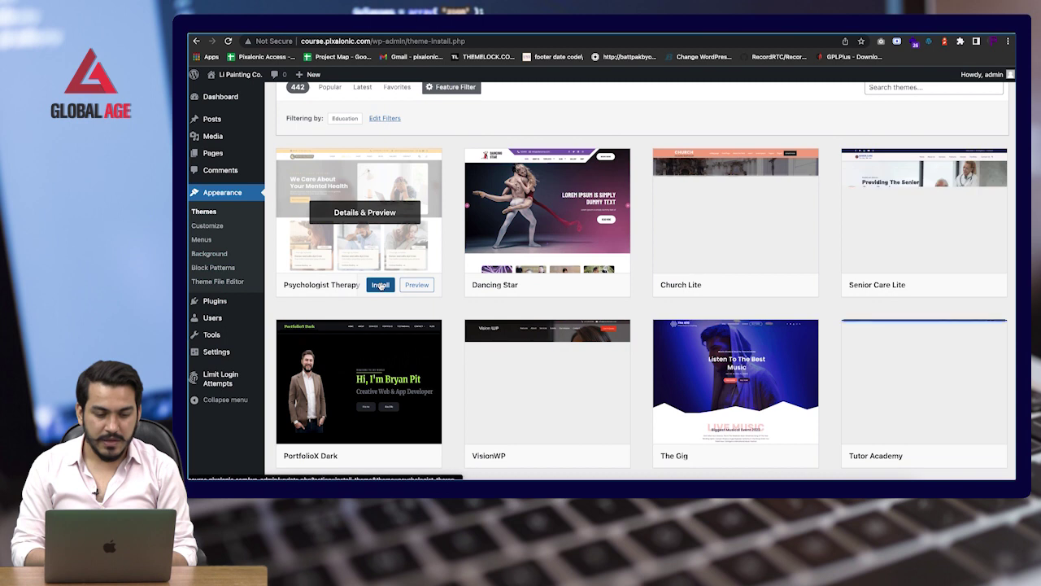
Install the Psychologist Therapy theme and check it in the installed Themes list
left_click(380, 284)
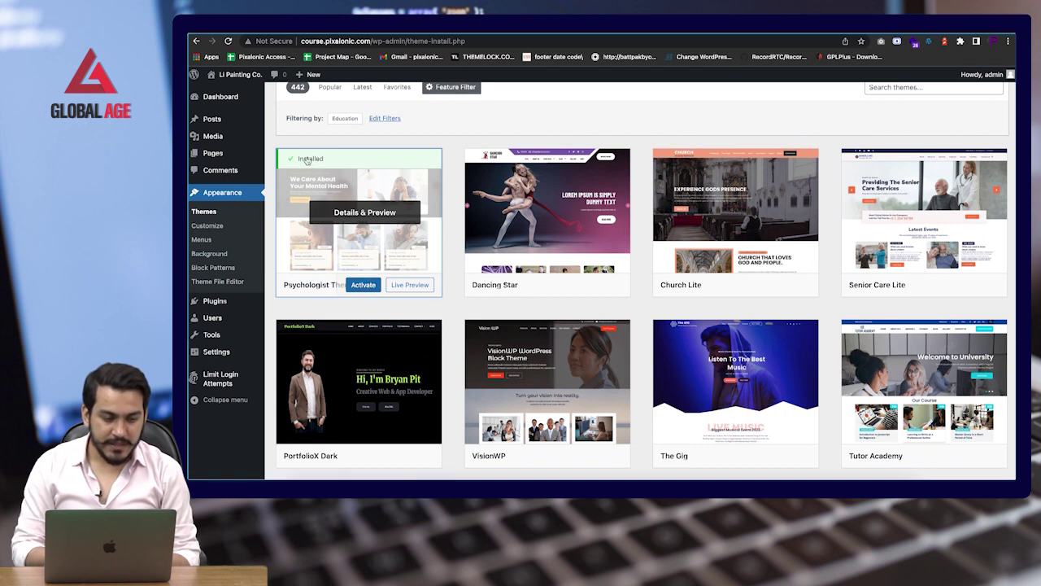
left_click(207, 211)
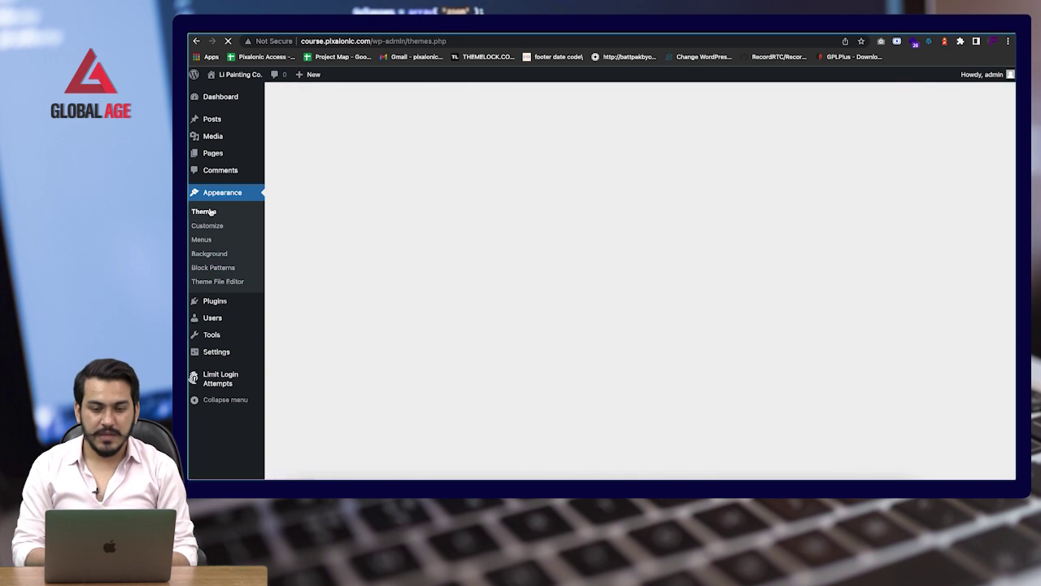
mouse_move(548, 182)
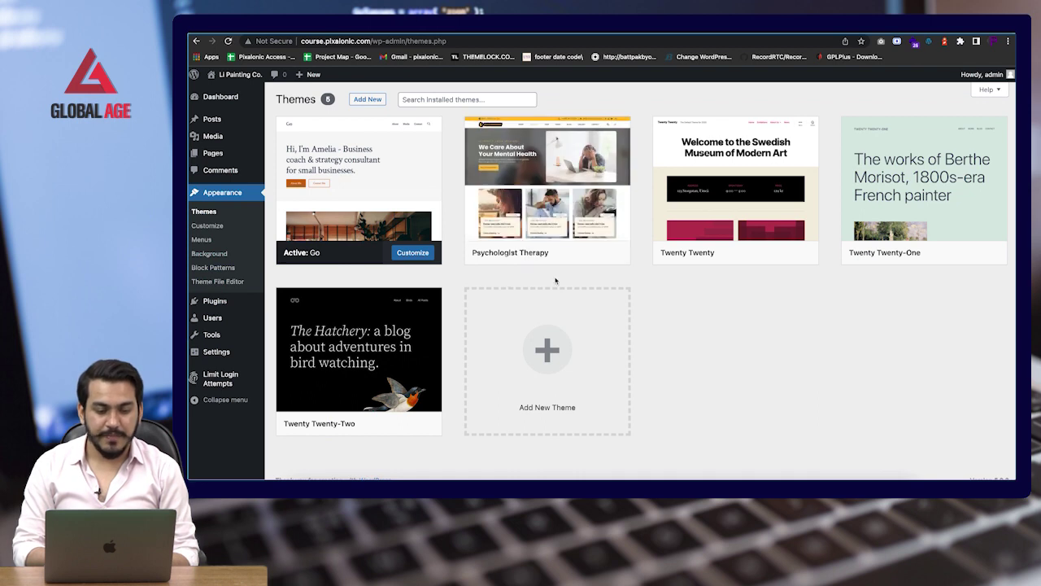
scroll(556, 280, "down", 1)
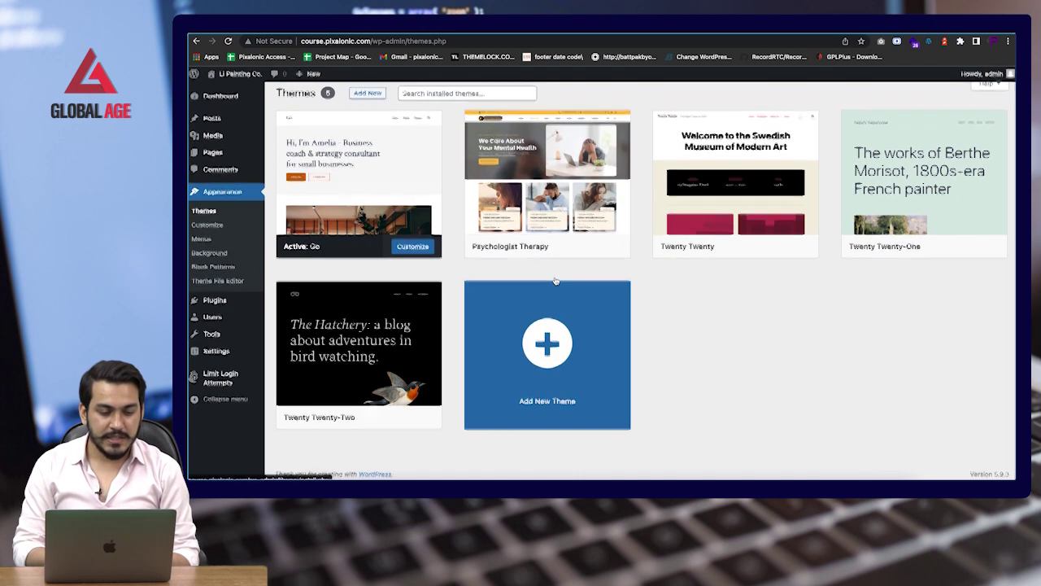
Delete the Hello Dolly plugin from Installed Plugins, then activate Akismet Anti-Spam
left_click(217, 302)
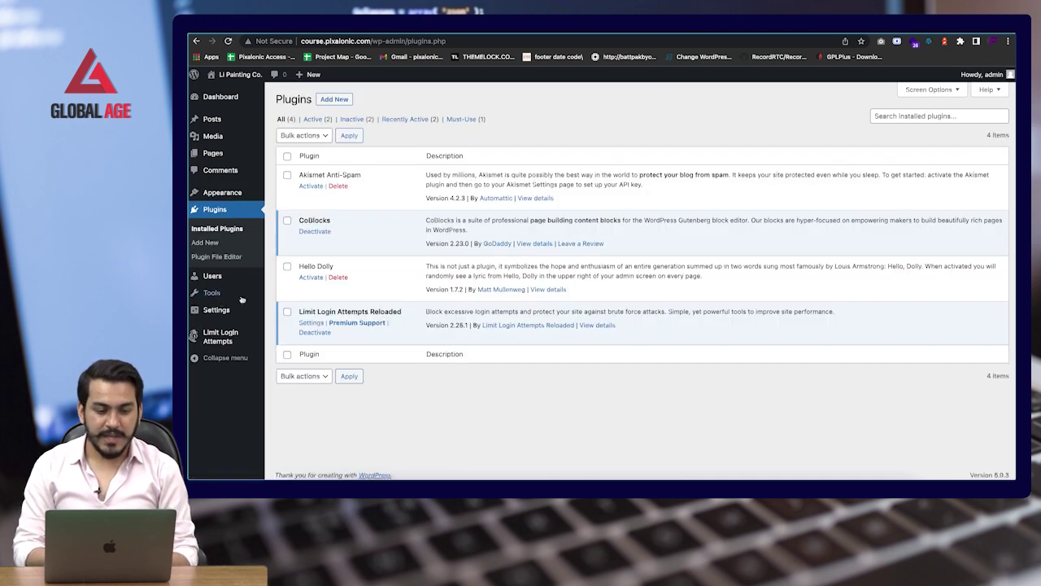
left_click(345, 98)
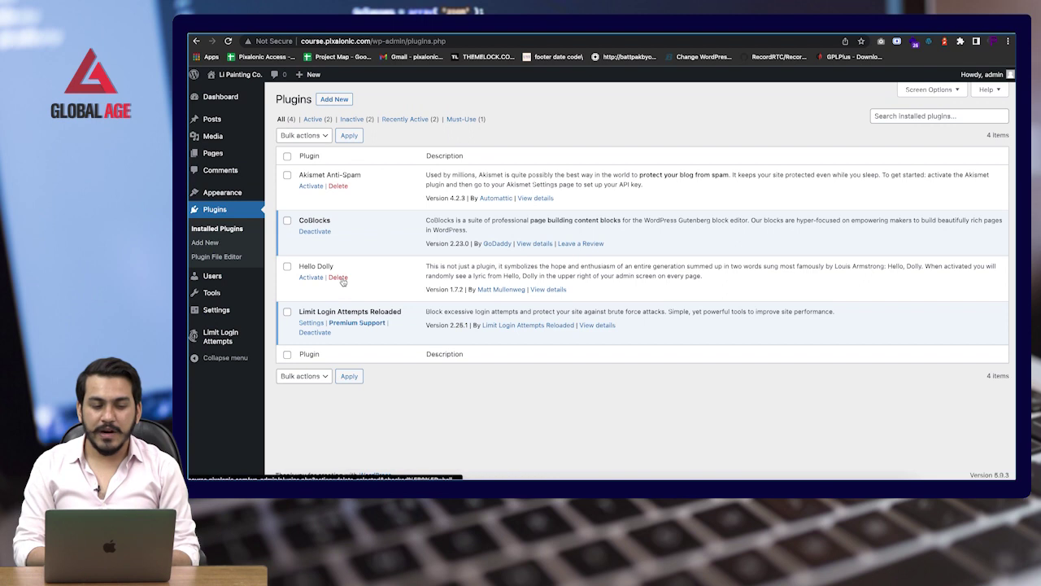
left_click(338, 277)
left_click(688, 96)
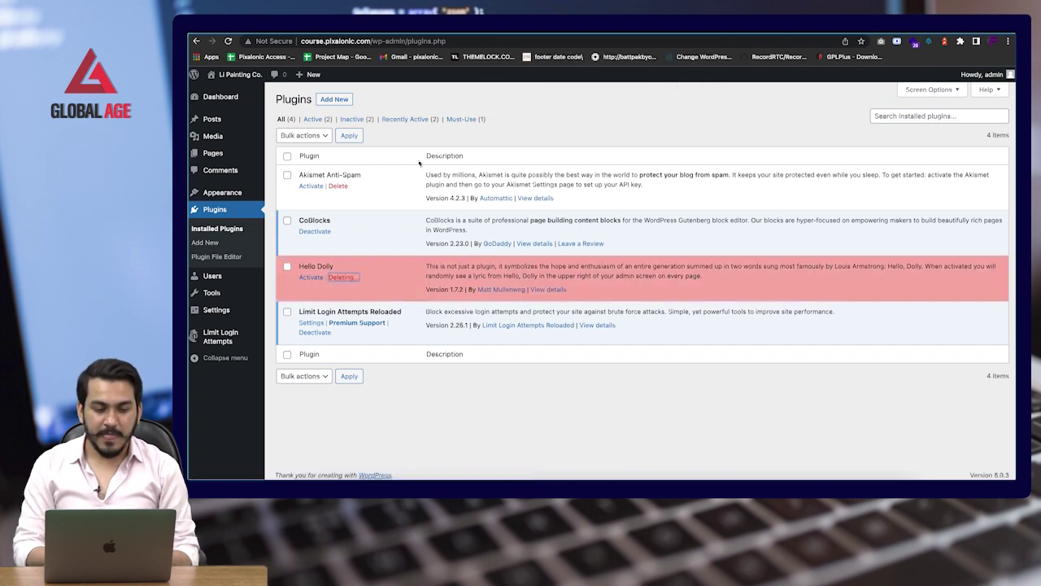
left_click(312, 187)
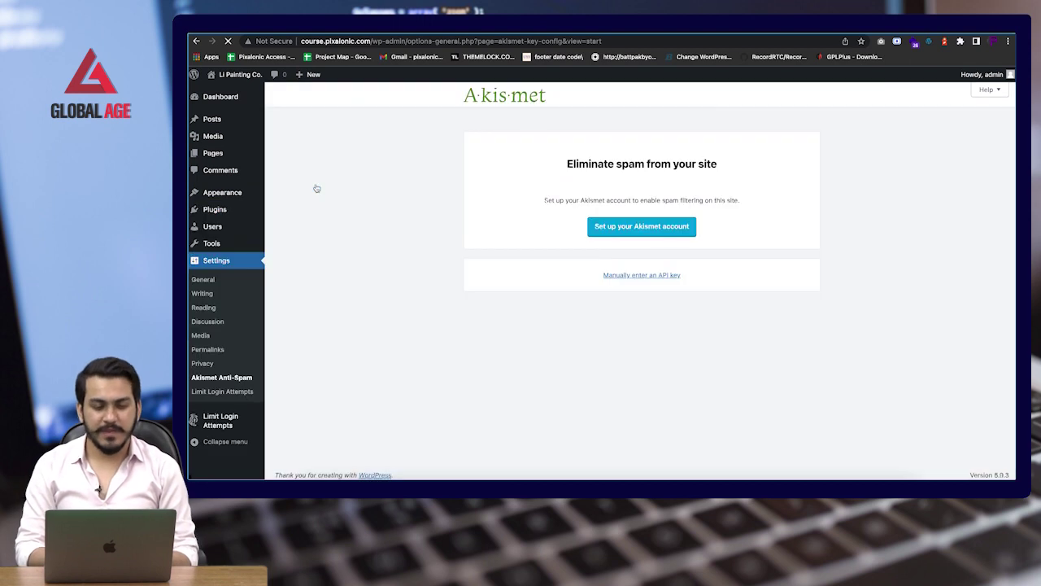
Go back to the Plugins list from the Akismet account setup page
left_click(216, 210)
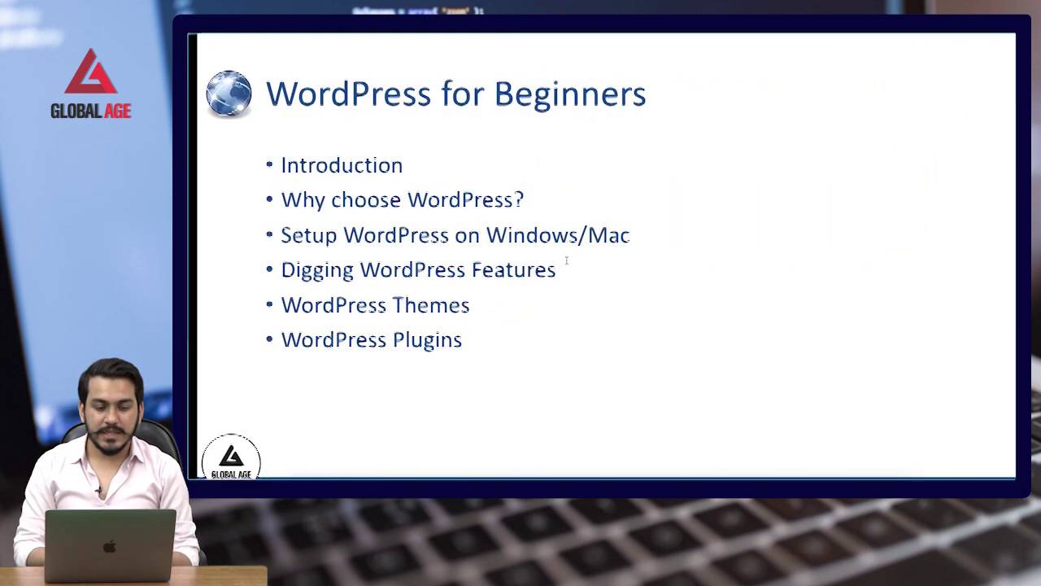